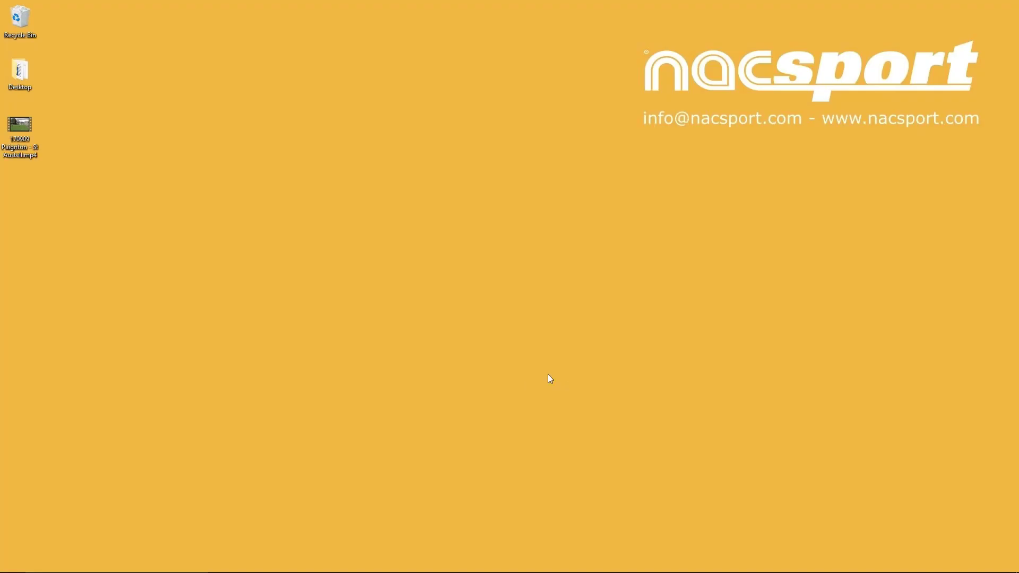
- Select and then deselect the match video on the desktop, and open File Explorer on Documents
left_click(21, 154)
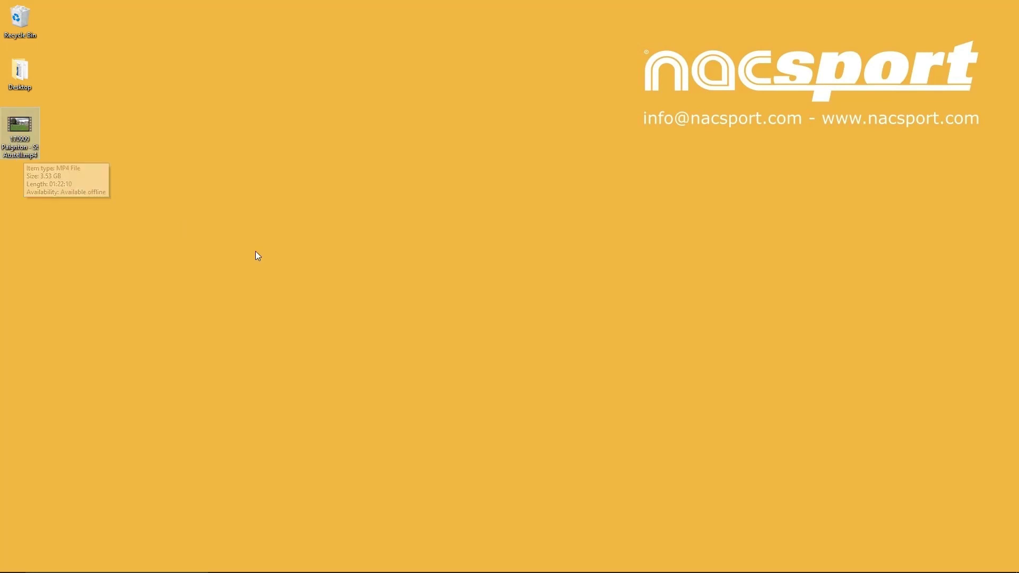
left_click(290, 263)
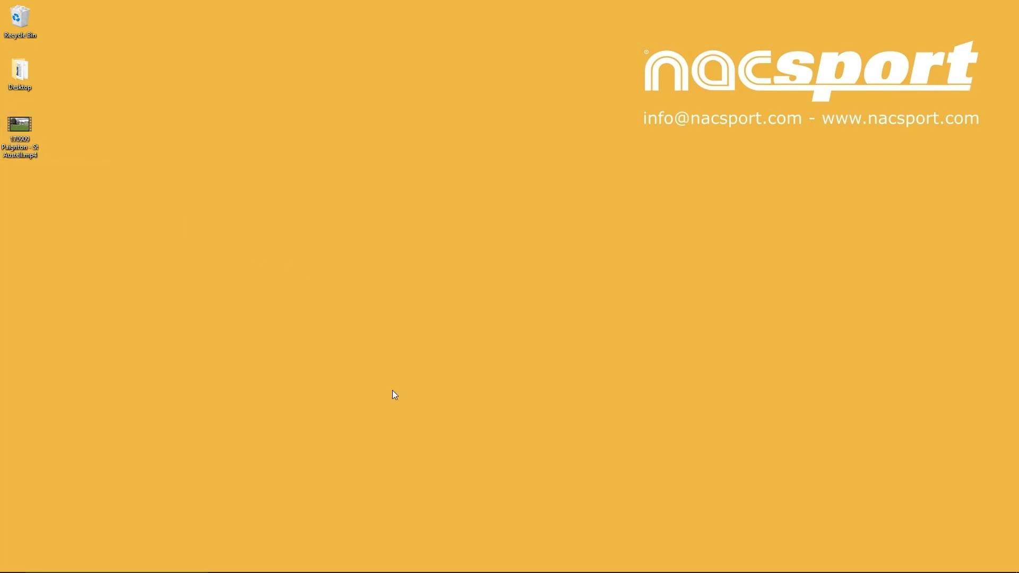
left_click(247, 564)
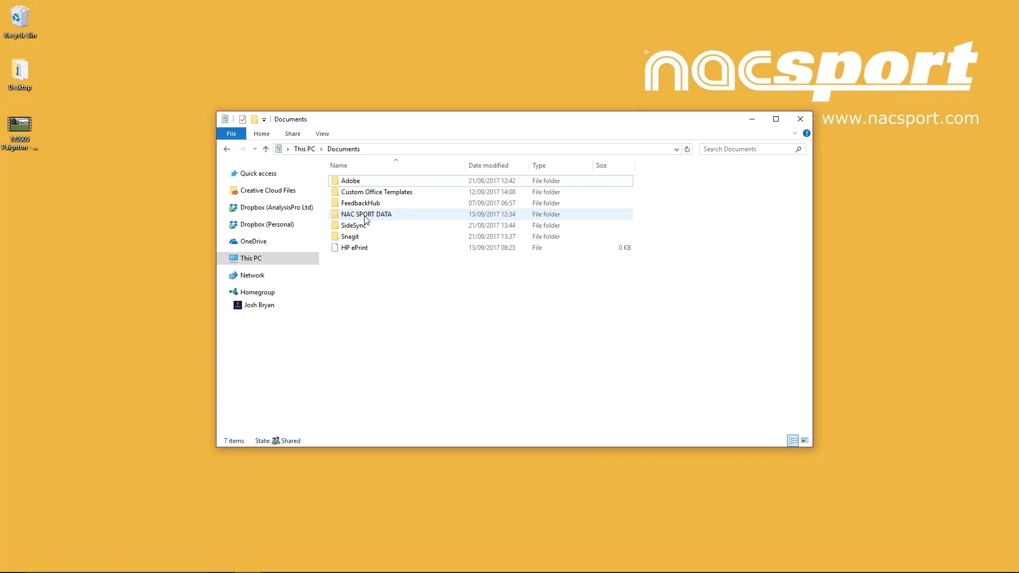
- Browse NAC SPORT DATA, look inside Databases Nacsport, then return and select the Pres folder
double_click(365, 216)
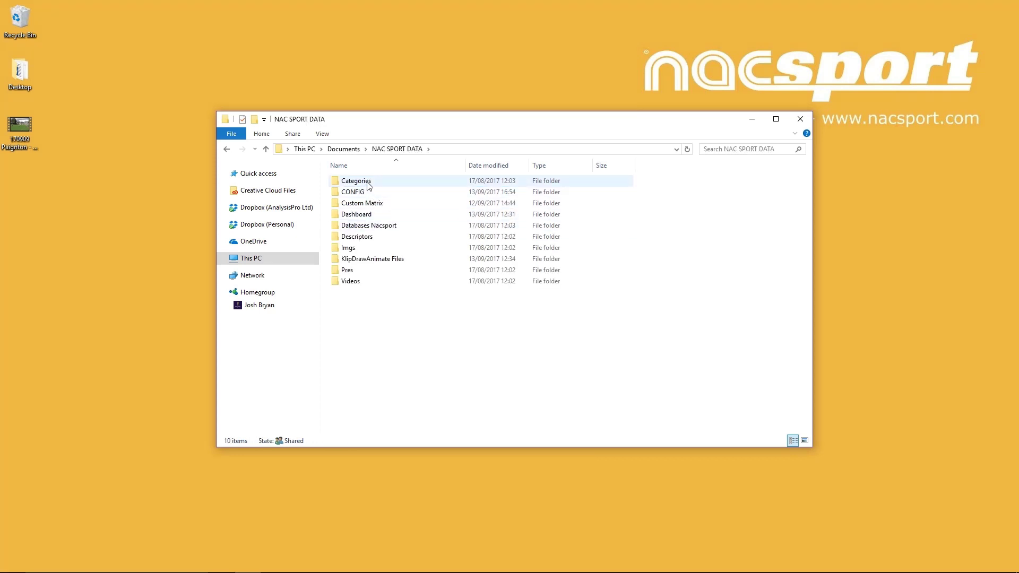
left_click(369, 185)
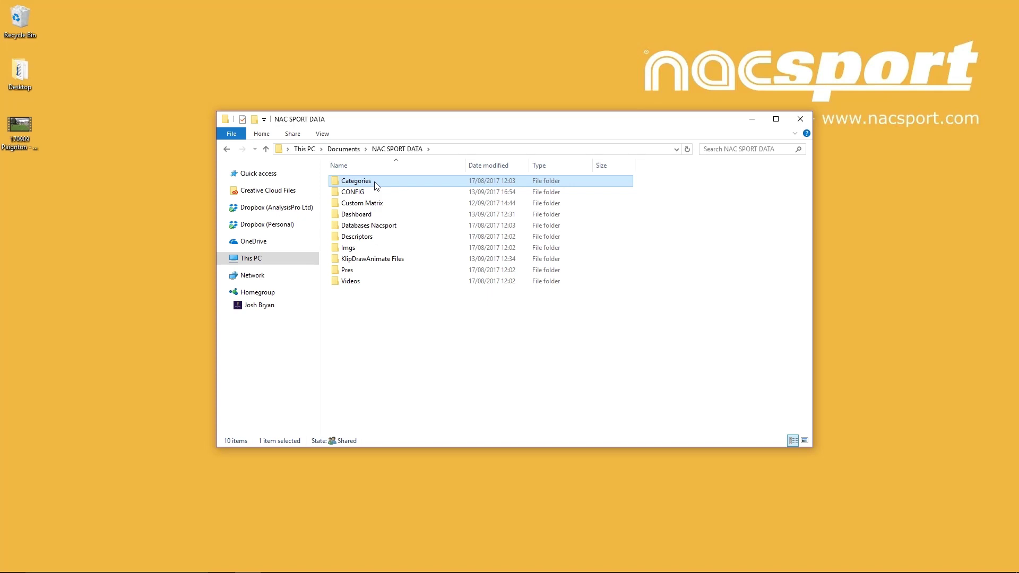
left_click(408, 229)
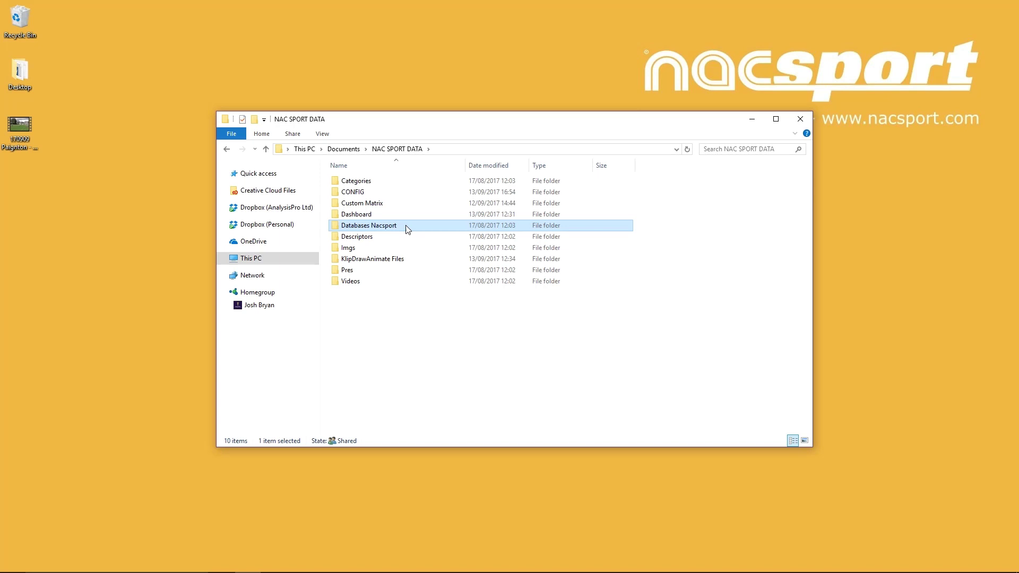
double_click(408, 229)
left_click(381, 187)
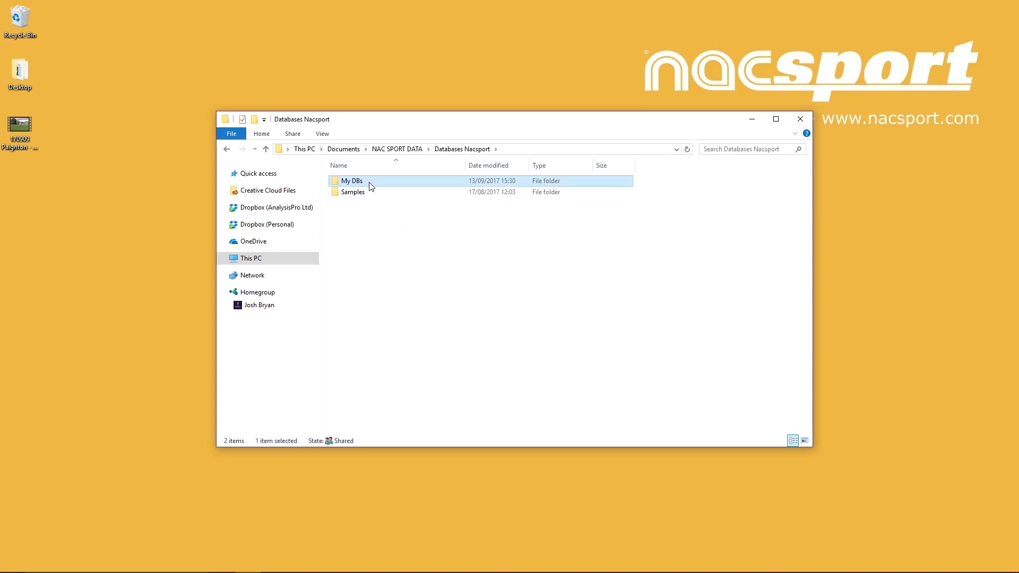
left_click(403, 150)
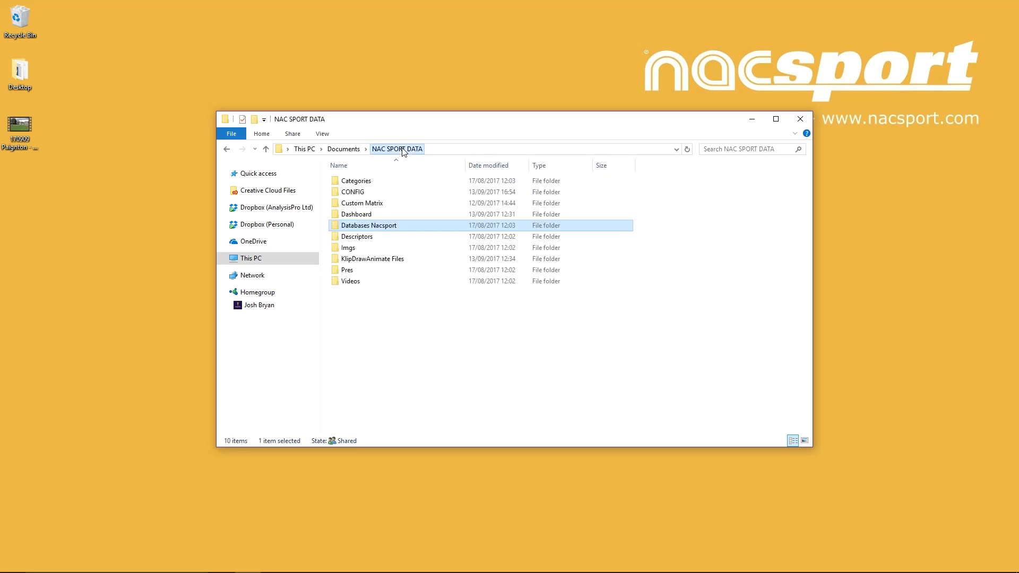
left_click(364, 271)
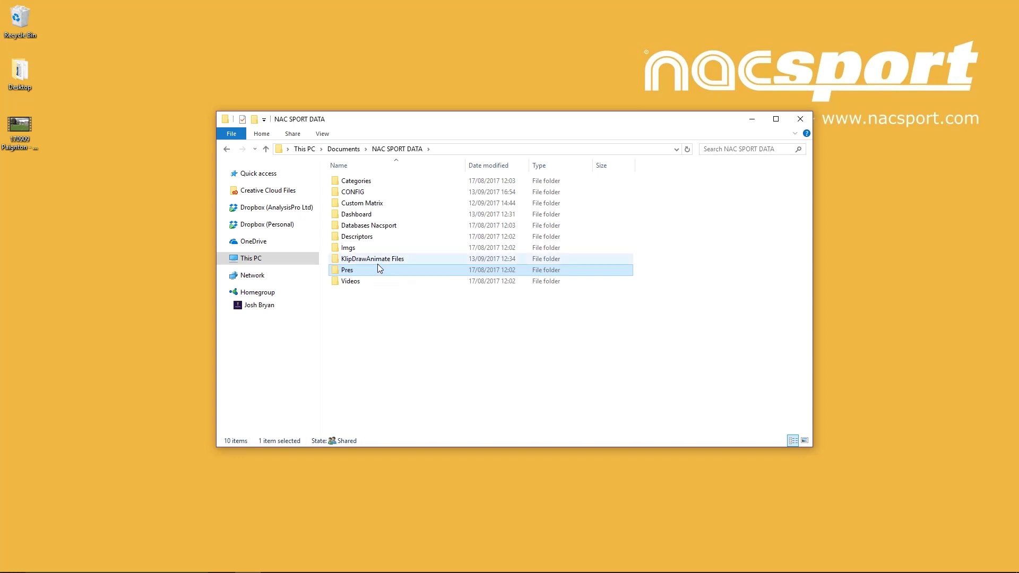
left_click(406, 340)
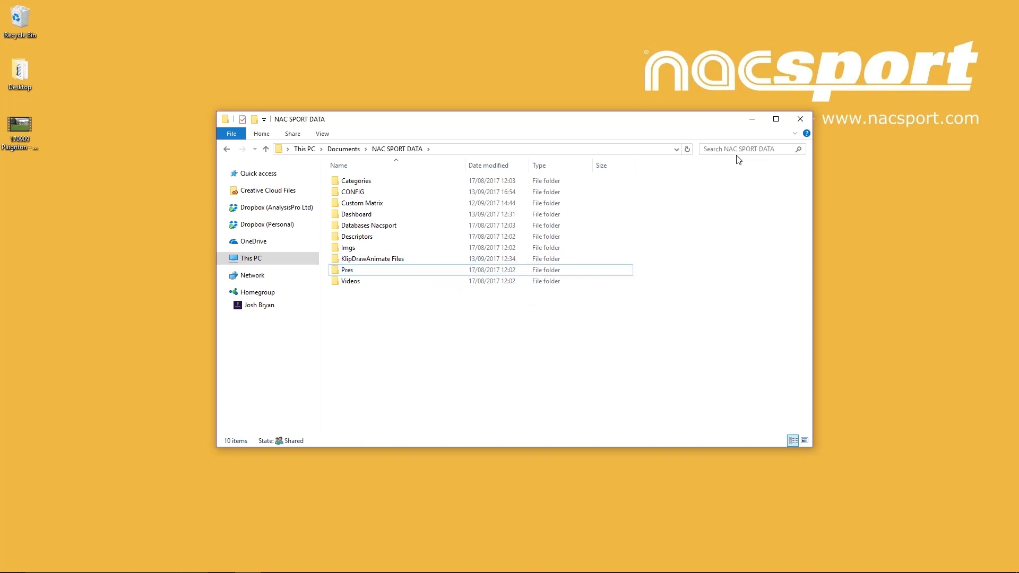
- Close File Explorer, launch Nacsport Elite, and confirm English with the prompt set to not show again
left_click(800, 119)
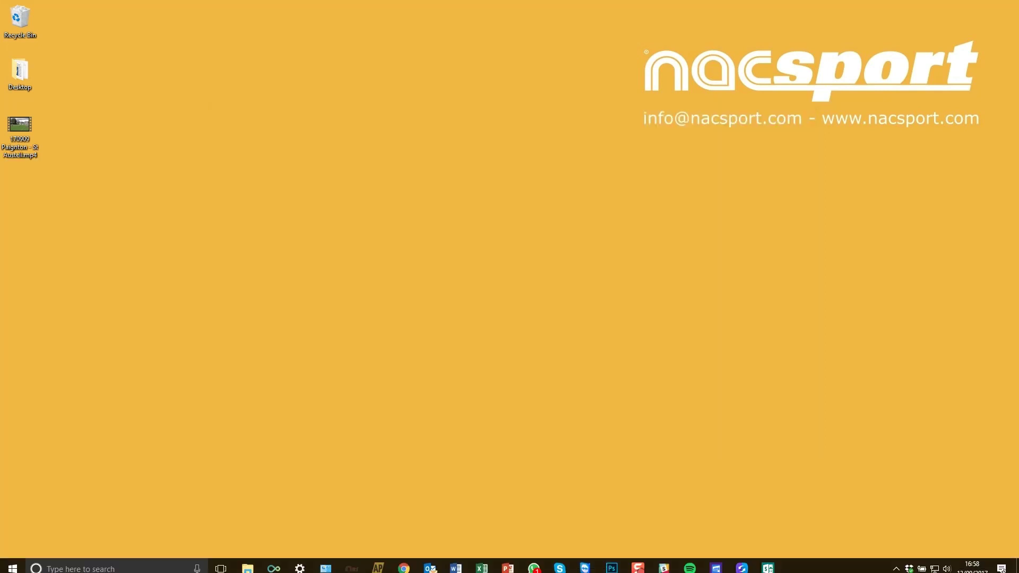
left_click(357, 566)
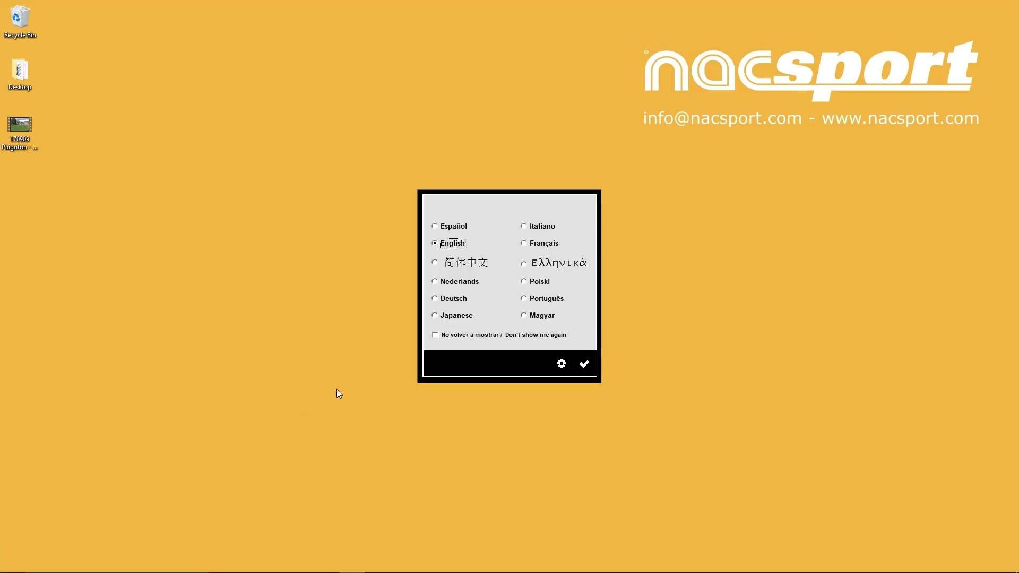
left_click(467, 335)
left_click(584, 364)
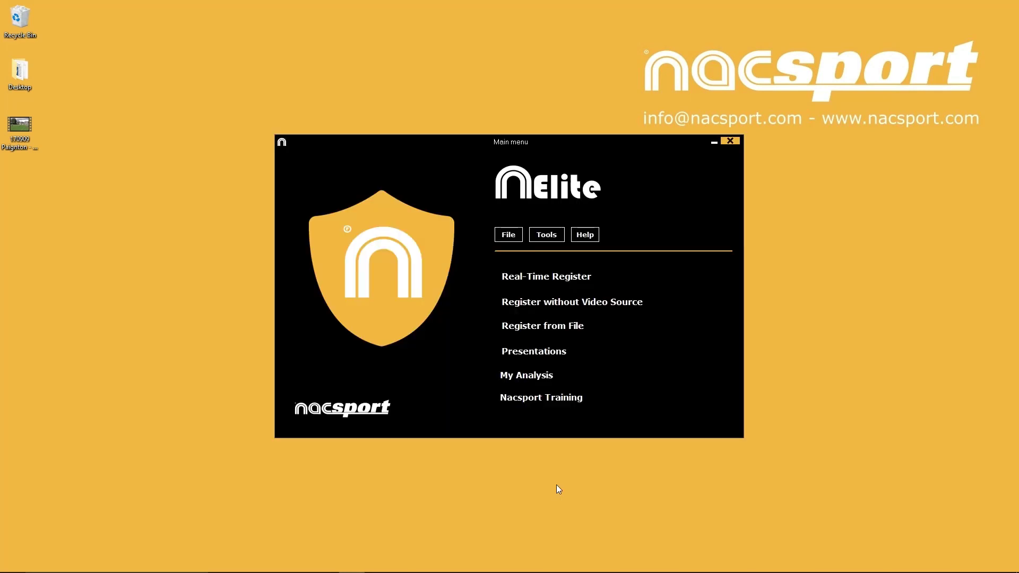
- Start a register from file using 170909 Paignton - St Austell.mp4 on the Desktop
left_click(552, 333)
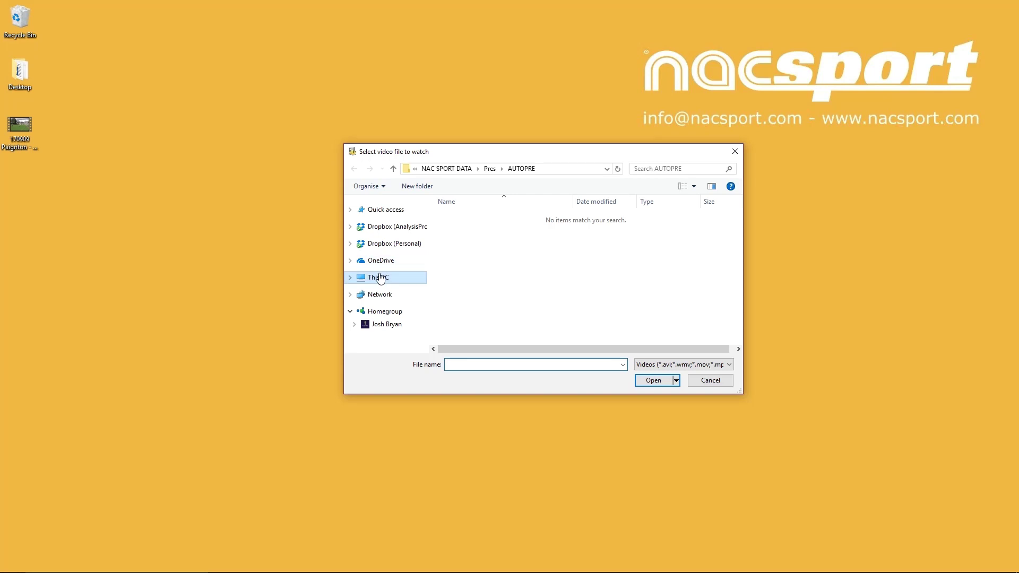
left_click(350, 277)
left_click(373, 235)
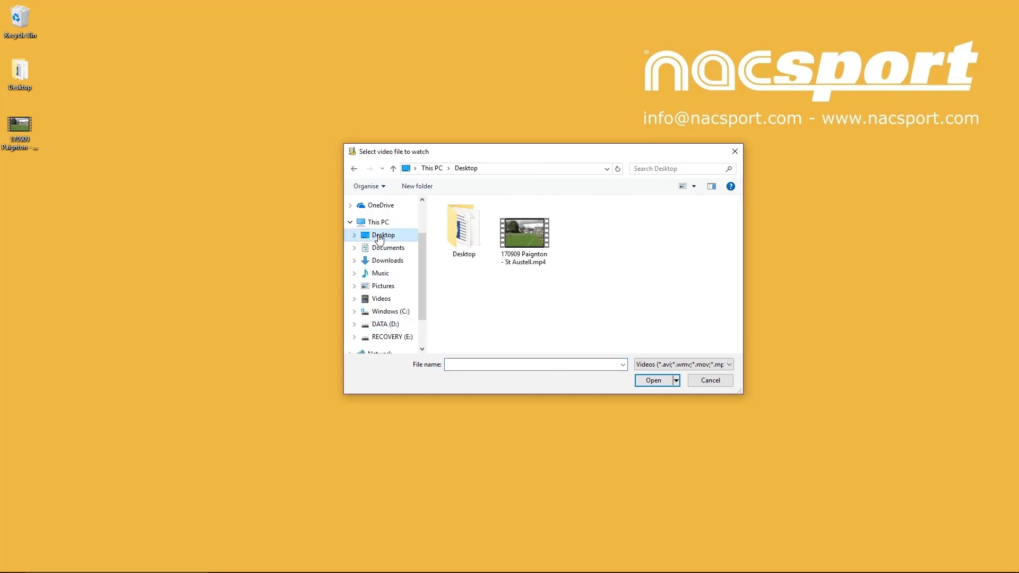
left_click(546, 244)
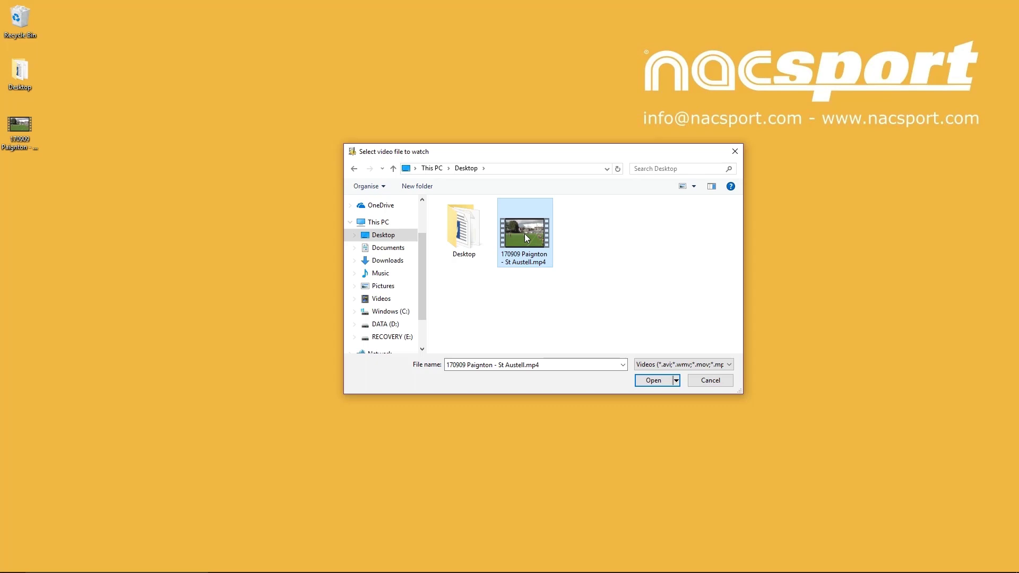
left_click(643, 381)
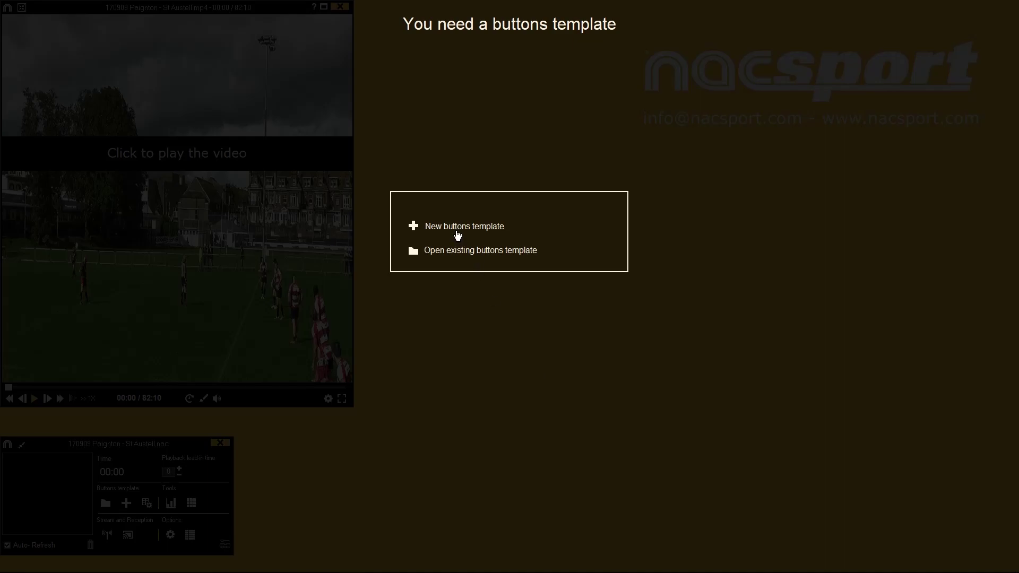
- Create a new buttons template with two category buttons and two descriptor buttons aligned on the grid
left_click(447, 228)
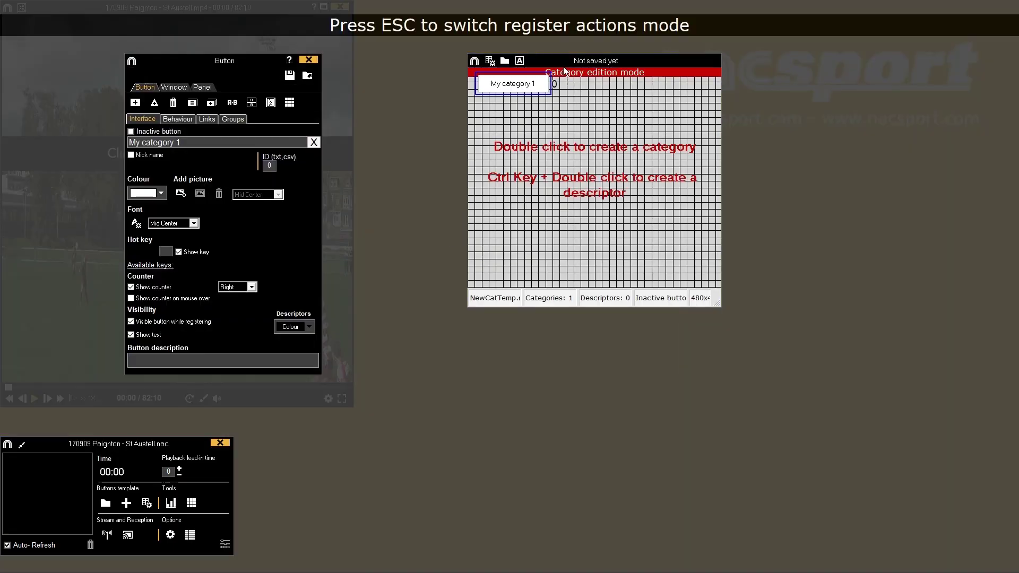
left_click_drag(565, 69, 607, 70)
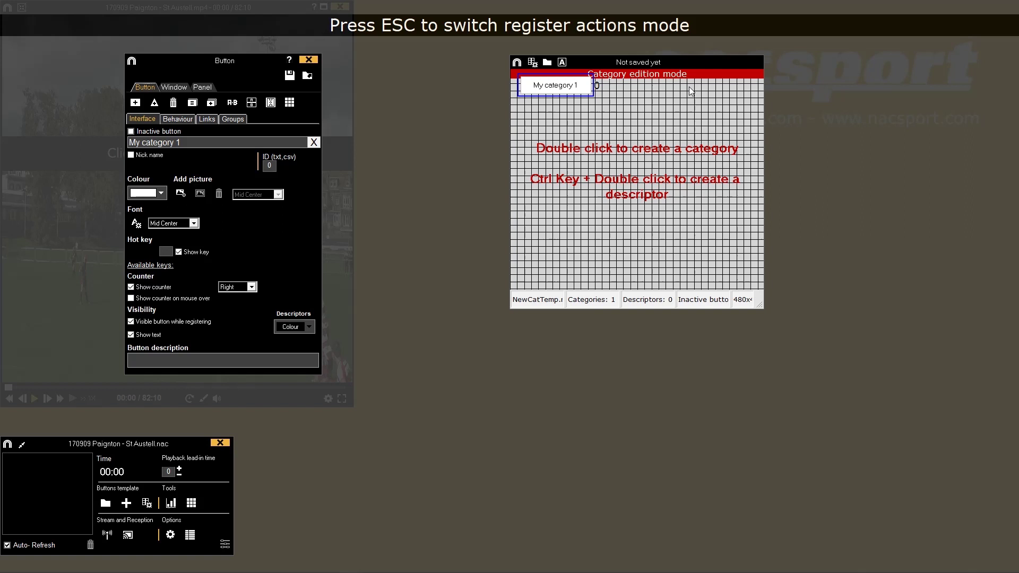
double_click(674, 85)
double_click(563, 157)
double_click(643, 159)
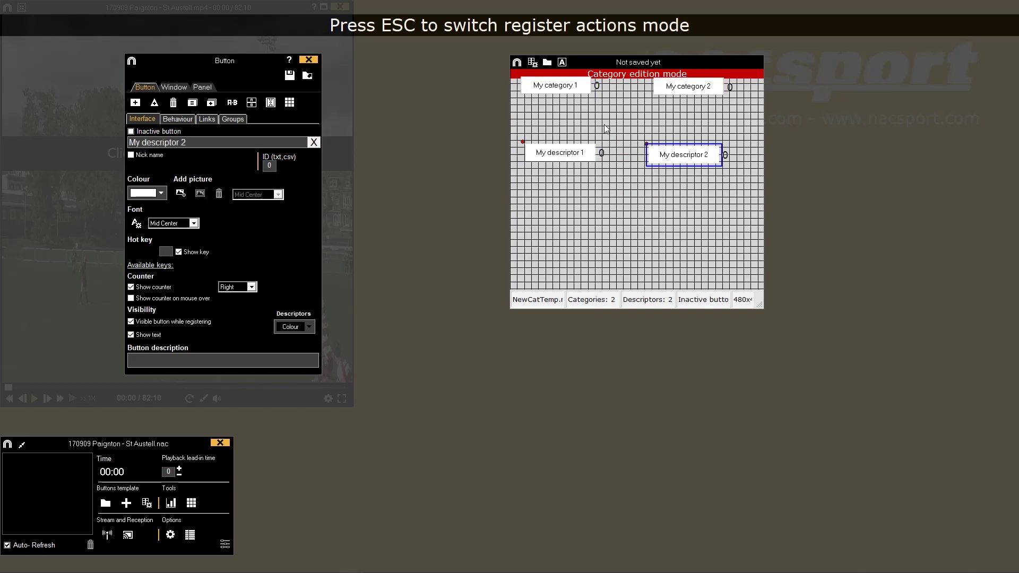
left_click_drag(562, 87, 565, 108)
left_click_drag(674, 94, 673, 110)
- Rename the buttons to Action 1, Action 2, Good and Bad
left_click(560, 107)
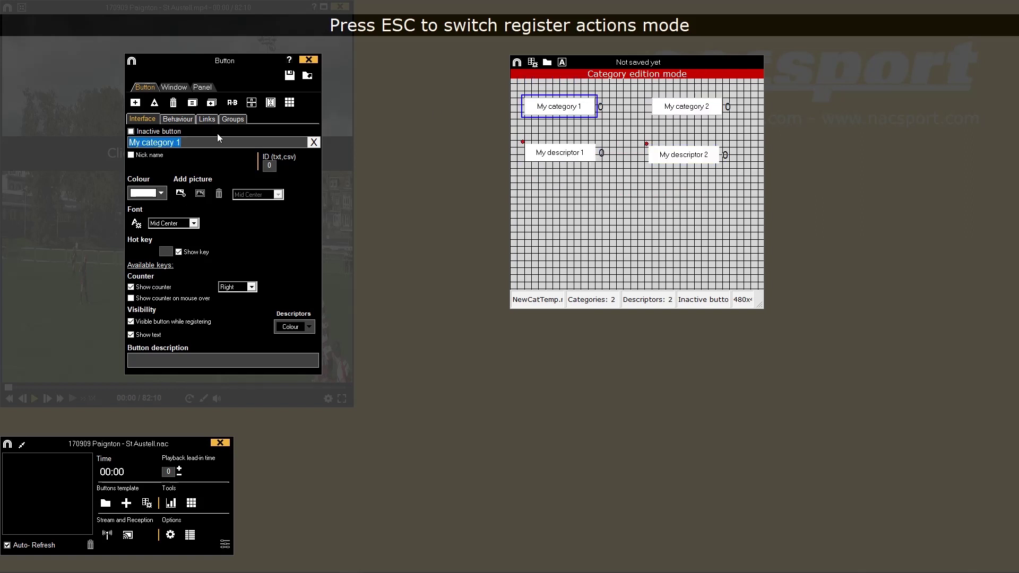
type("Action 1")
left_click(686, 107)
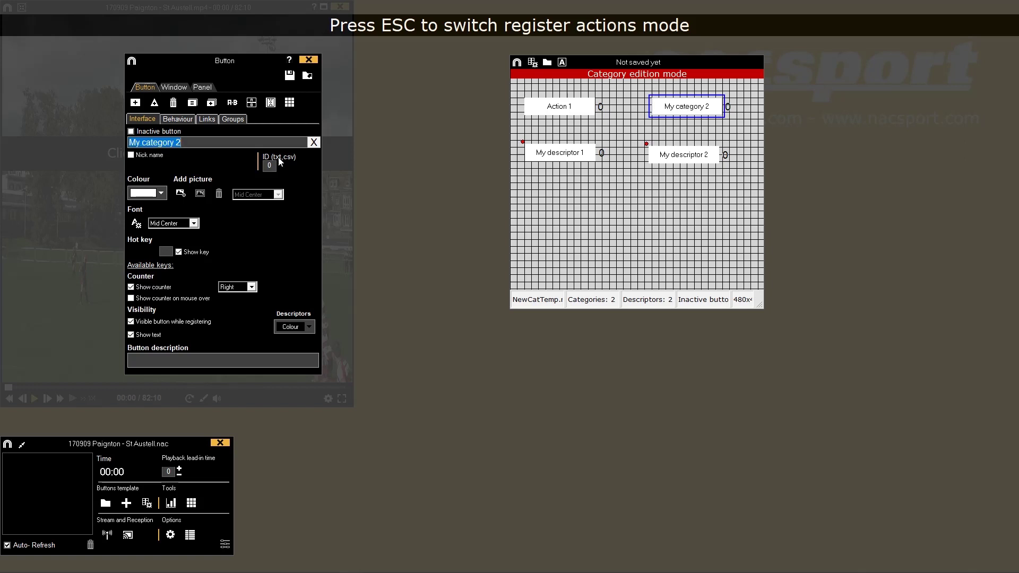
type("Action 2")
left_click(560, 154)
type("Good")
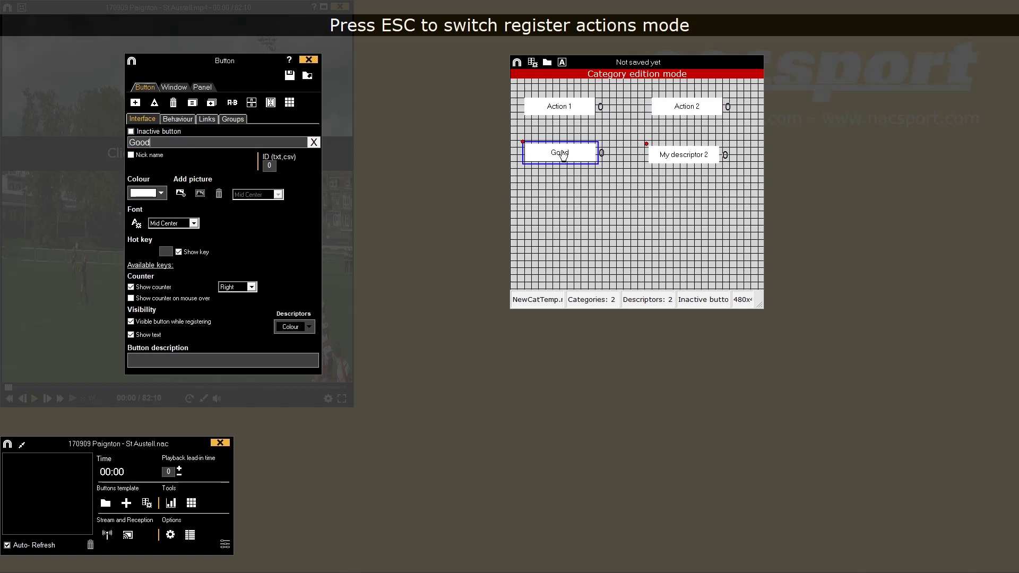
left_click(677, 155)
type("Bad")
- Colour the Good descriptor green and the Bad descriptor red
left_click(558, 154)
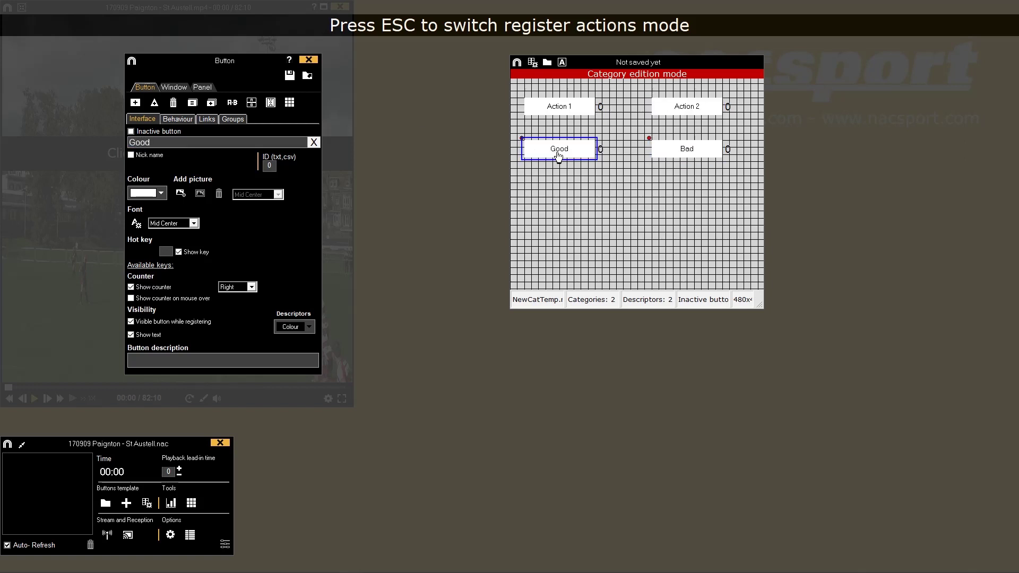
left_click(161, 193)
left_click(154, 223)
left_click(687, 148)
left_click(160, 193)
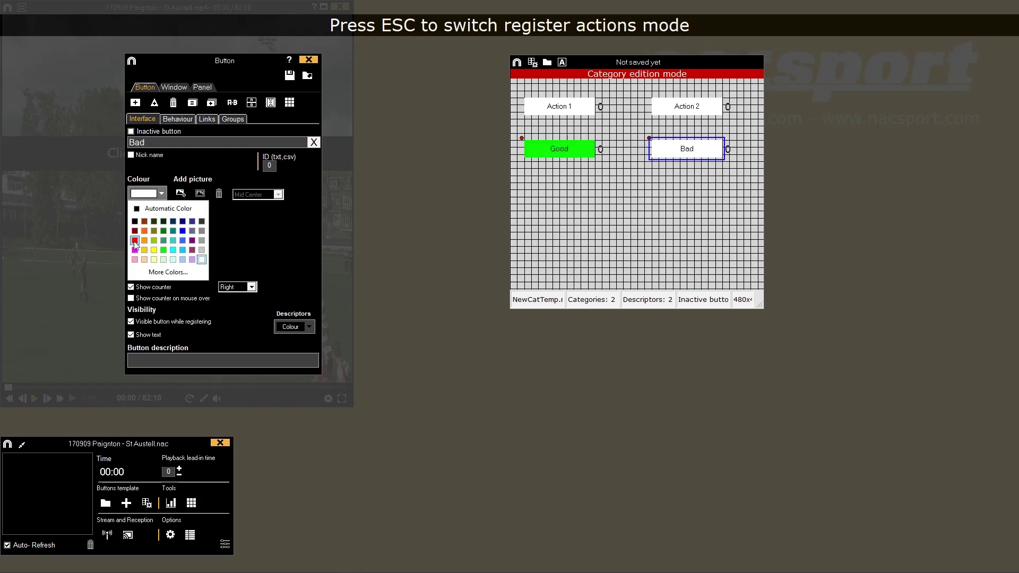
left_click(134, 241)
- Colour both Action 1 and Action 2 cyan and view the button behaviour settings
left_click(552, 106)
left_click_drag(527, 90, 737, 126)
left_click(161, 192)
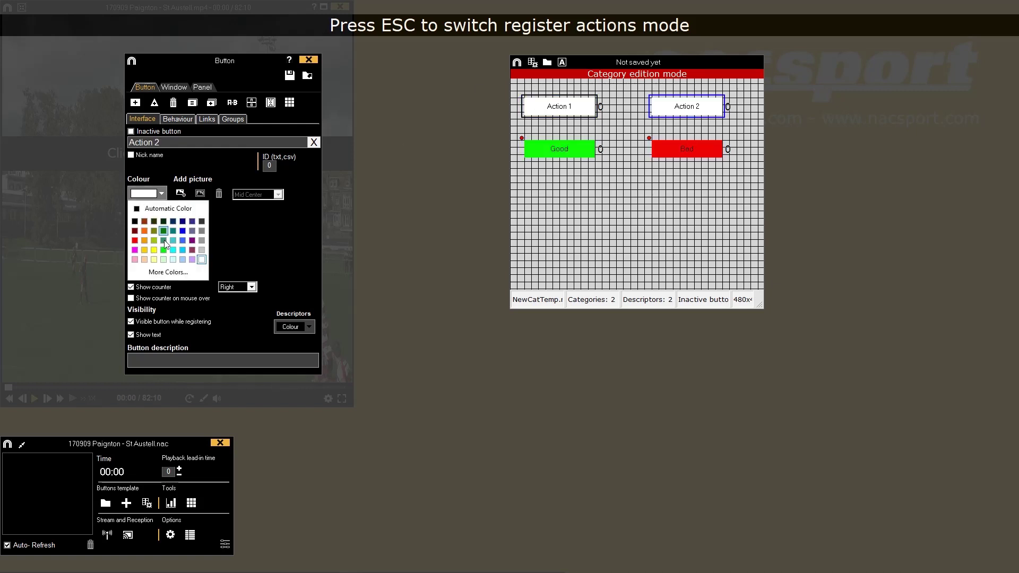
left_click(163, 232)
left_click(177, 119)
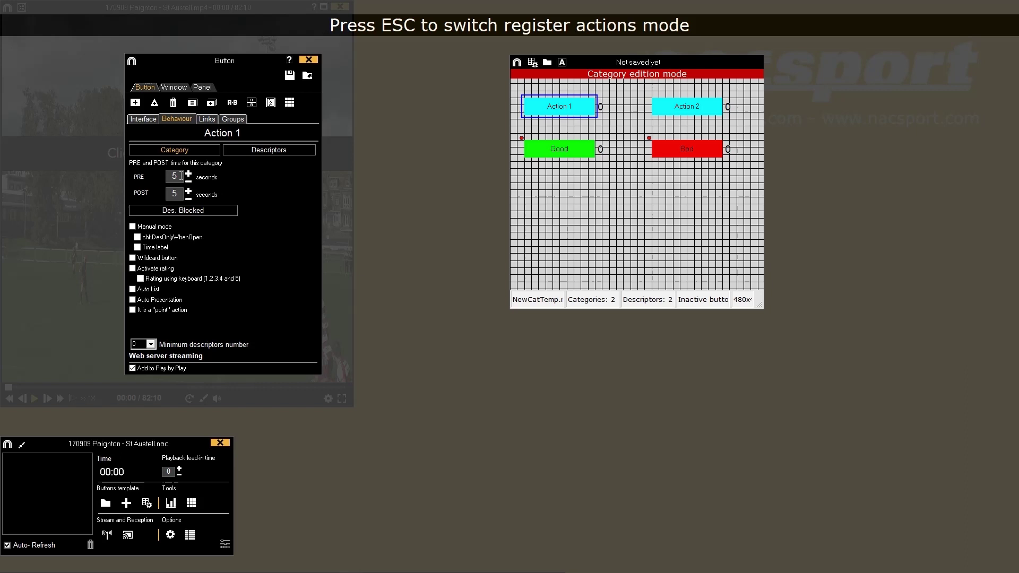
left_click(691, 106)
- Save the button template file as New template
left_click(289, 75)
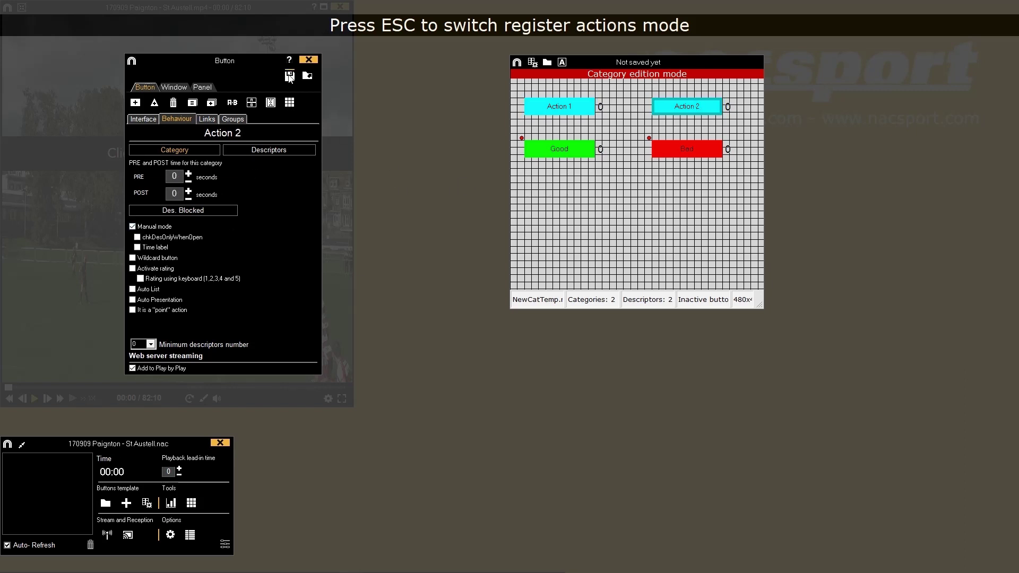
left_click(234, 253)
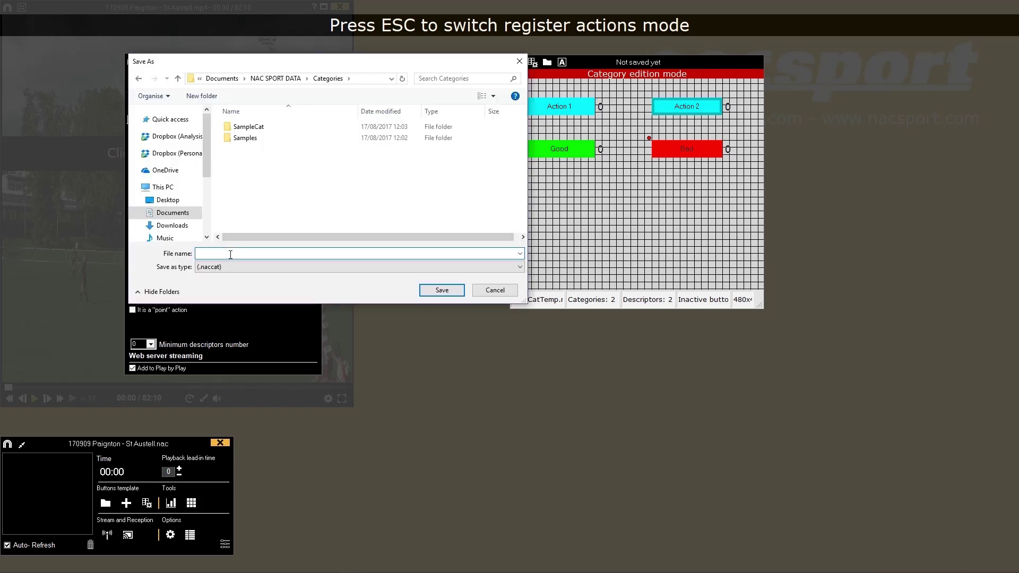
type("NewCatTemp")
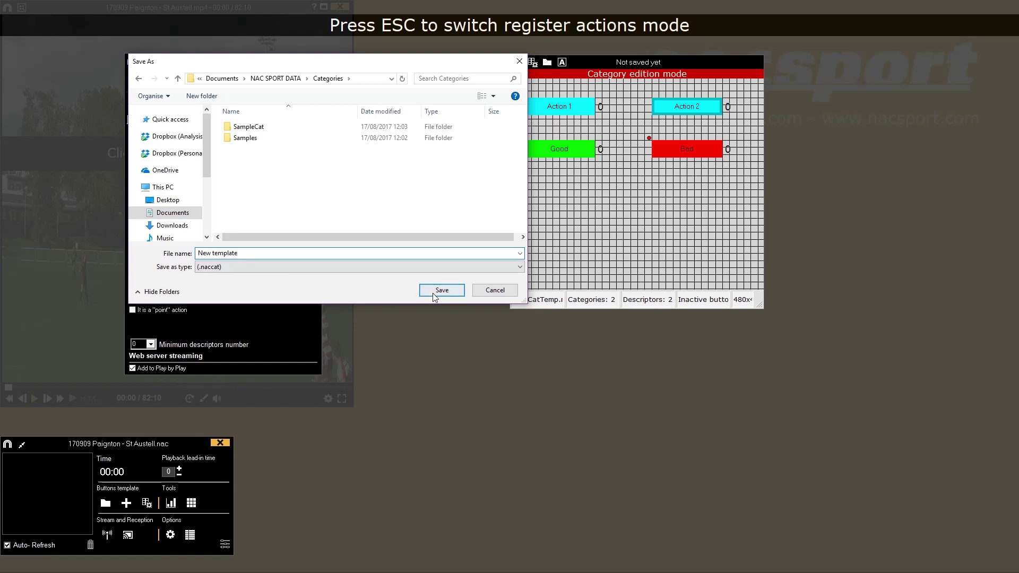
left_click(441, 289)
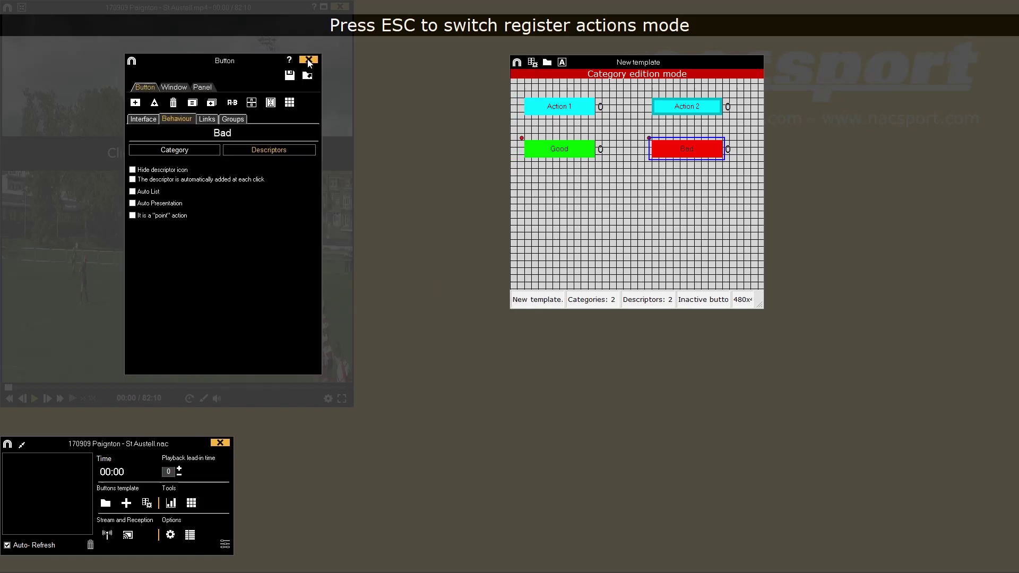
- Leave category editing, move the New template panel aside, enlarge the video, and play to 00:02
left_click(309, 60)
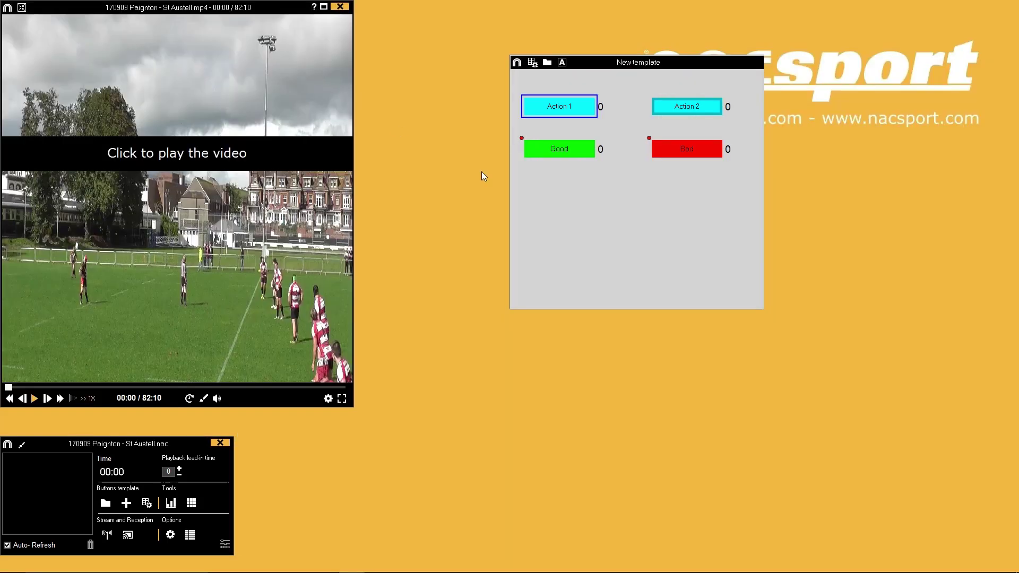
left_click_drag(631, 64, 813, 157)
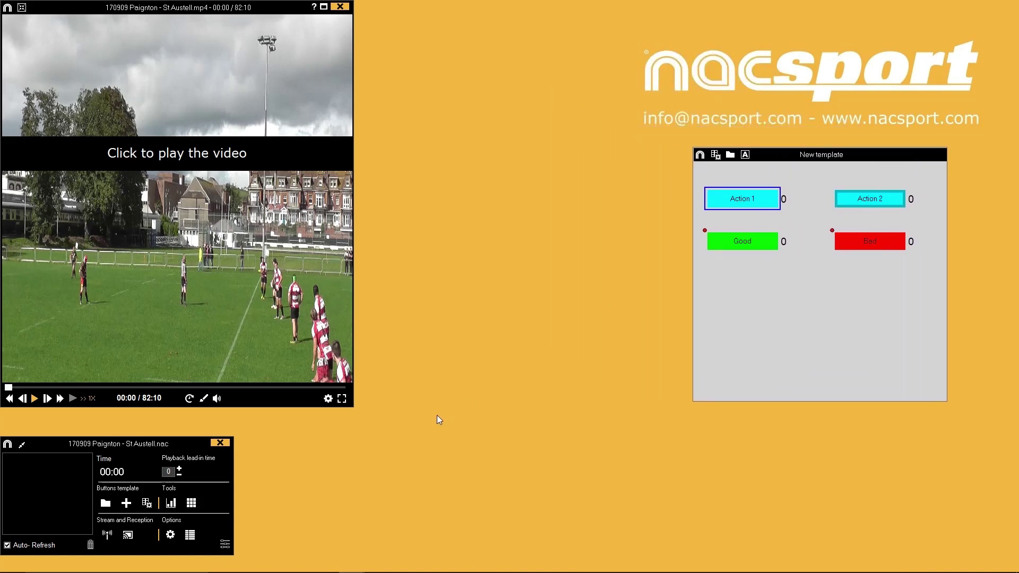
left_click_drag(354, 406, 534, 342)
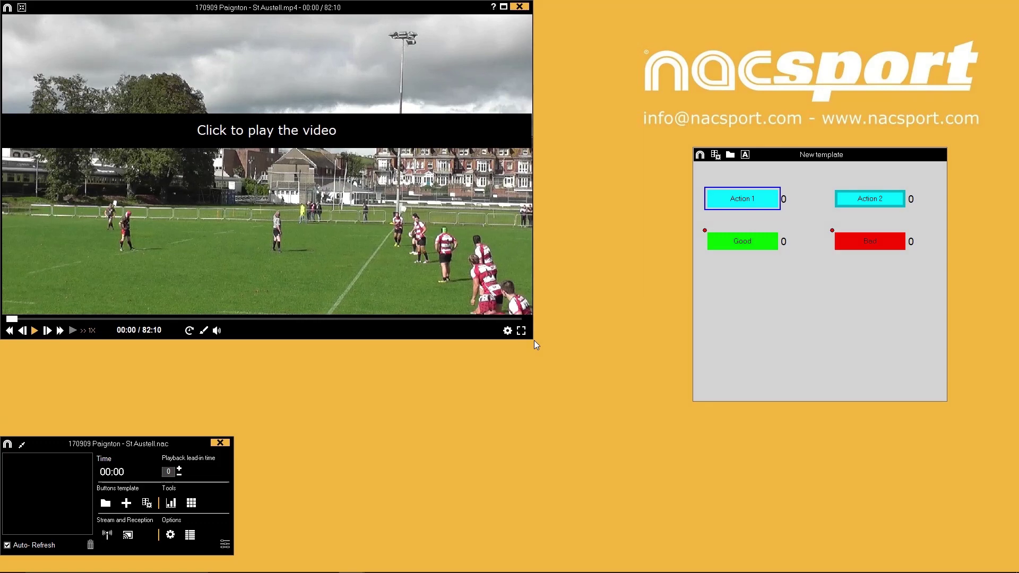
left_click(289, 152)
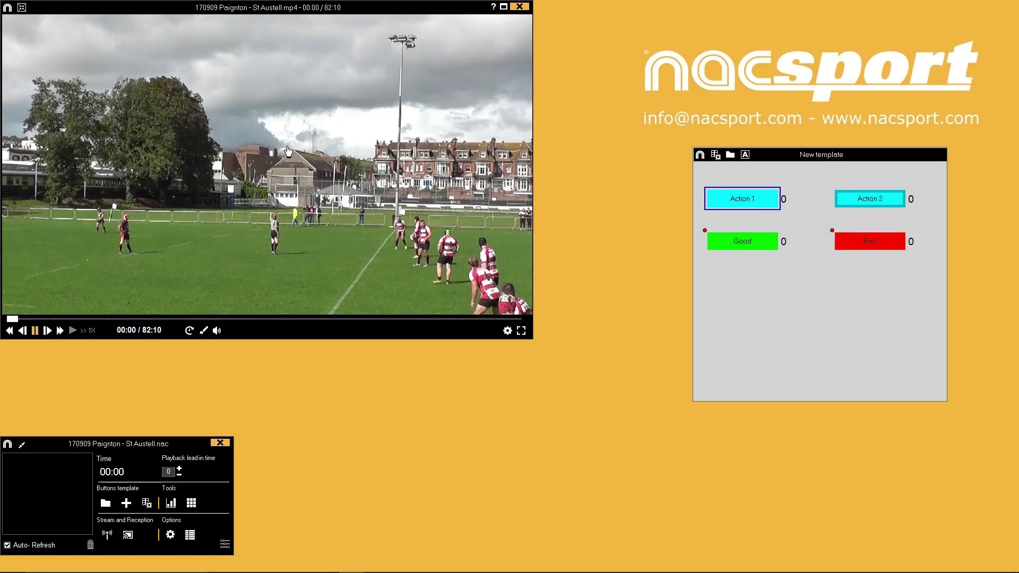
left_click(306, 171)
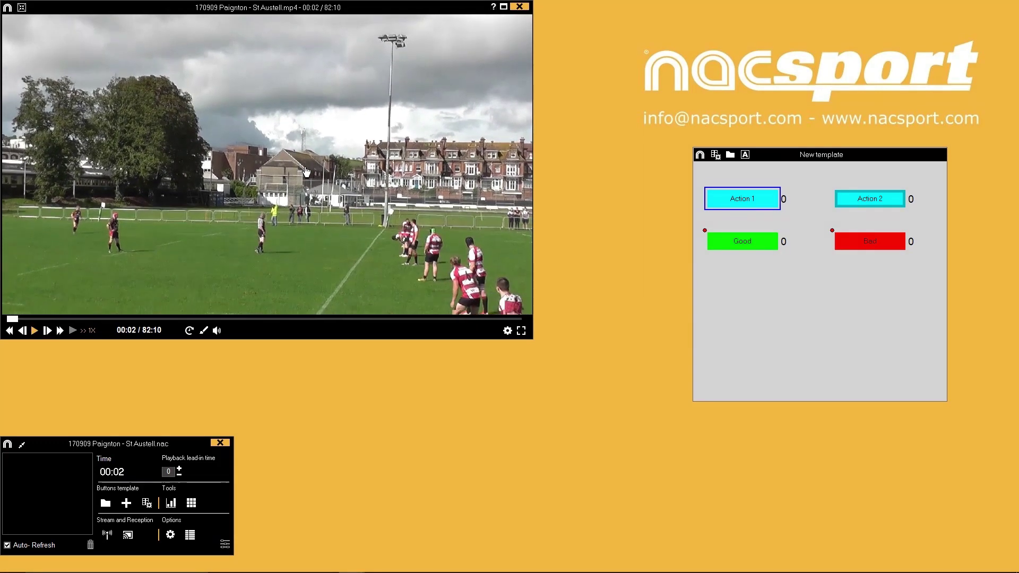
- Review the keyboard video-control settings from the player's gear menu
left_click(507, 332)
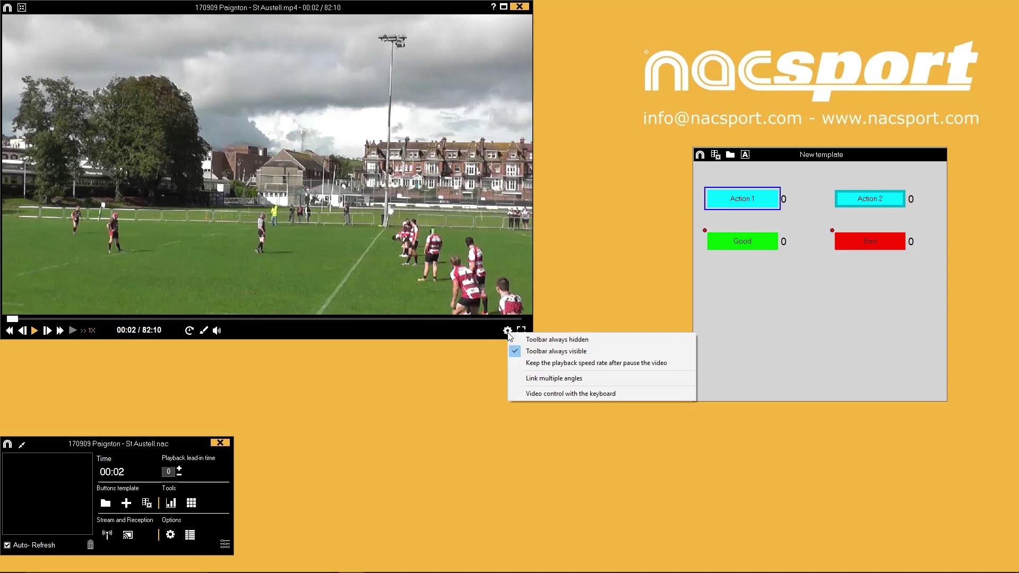
left_click(545, 394)
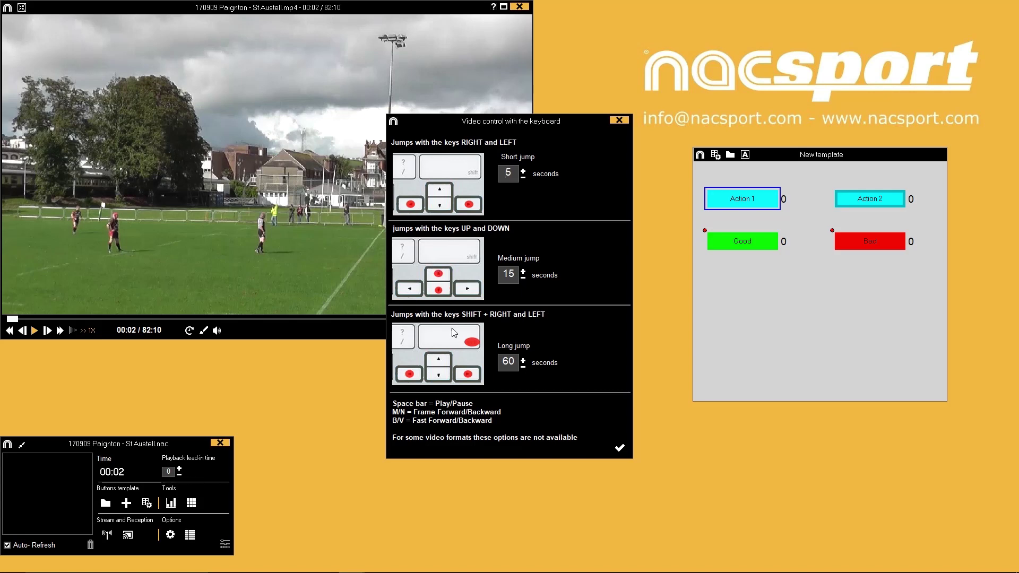
left_click(619, 120)
- Play the match, speed it up with the Up arrow, then rewind with Down to about 00:13
left_click(266, 257)
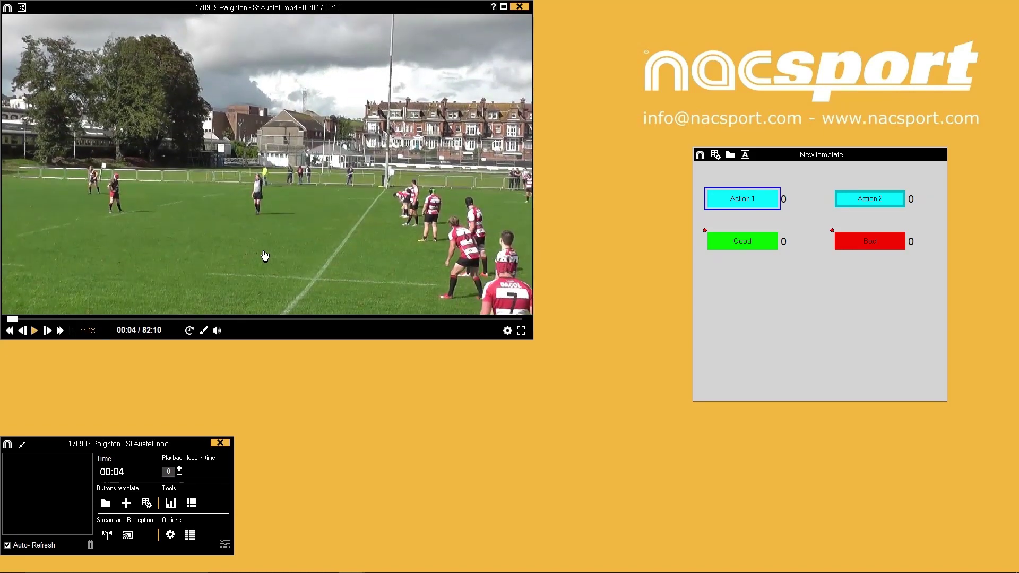
left_click(265, 256)
left_click(265, 257)
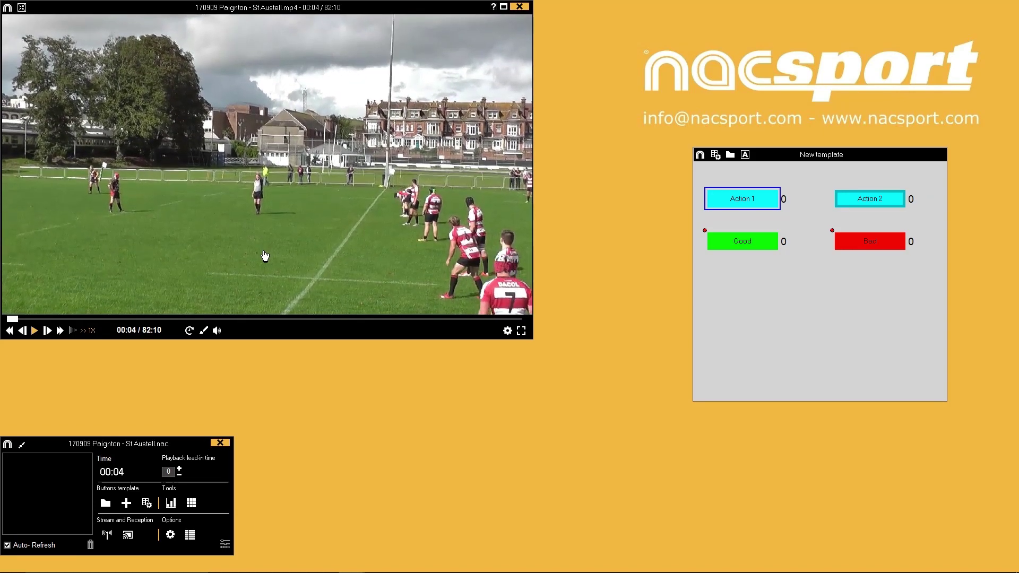
key("Up")
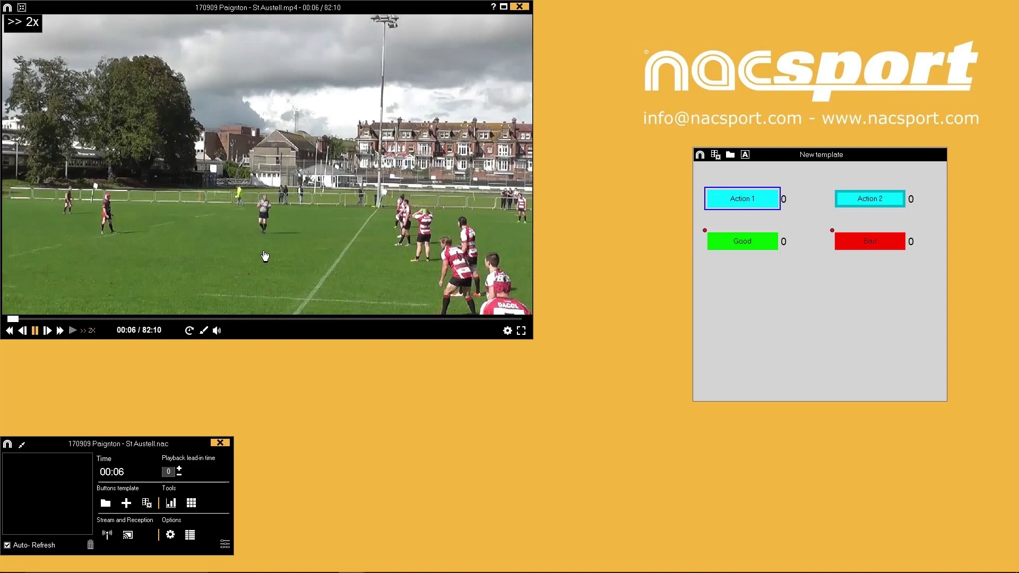
key("Up")
key("Up")
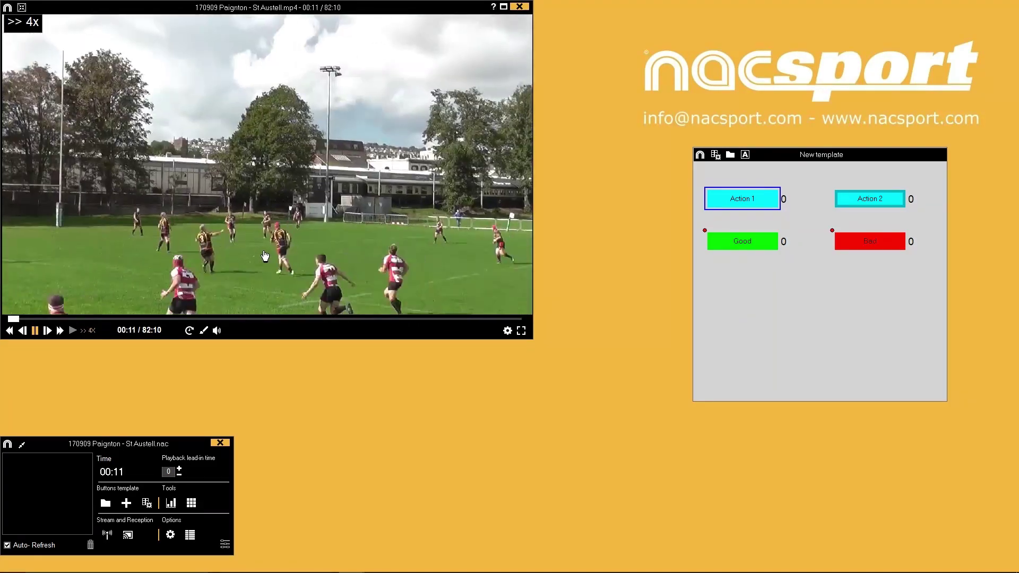
left_click(266, 256)
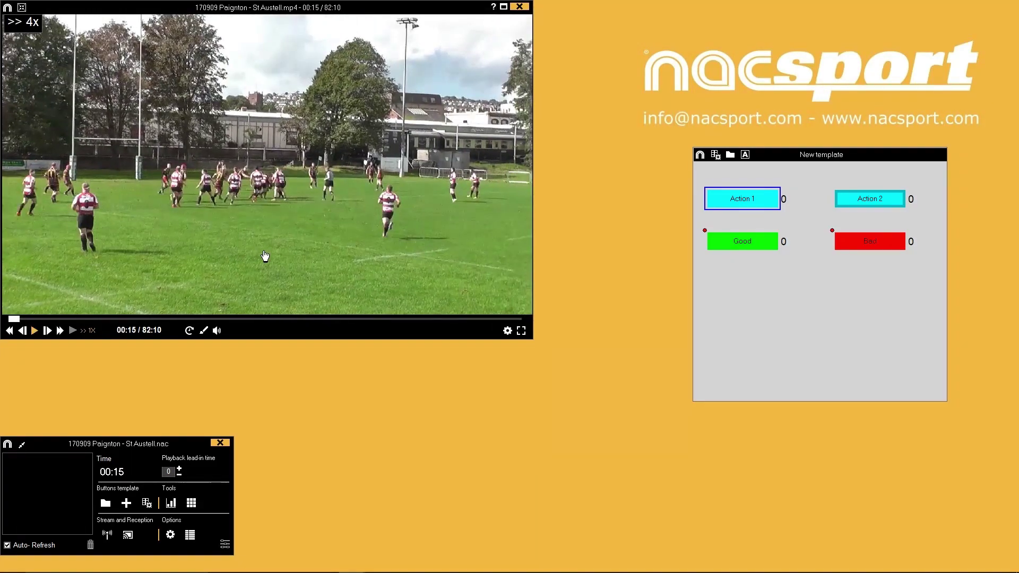
key("Down")
key("Down")
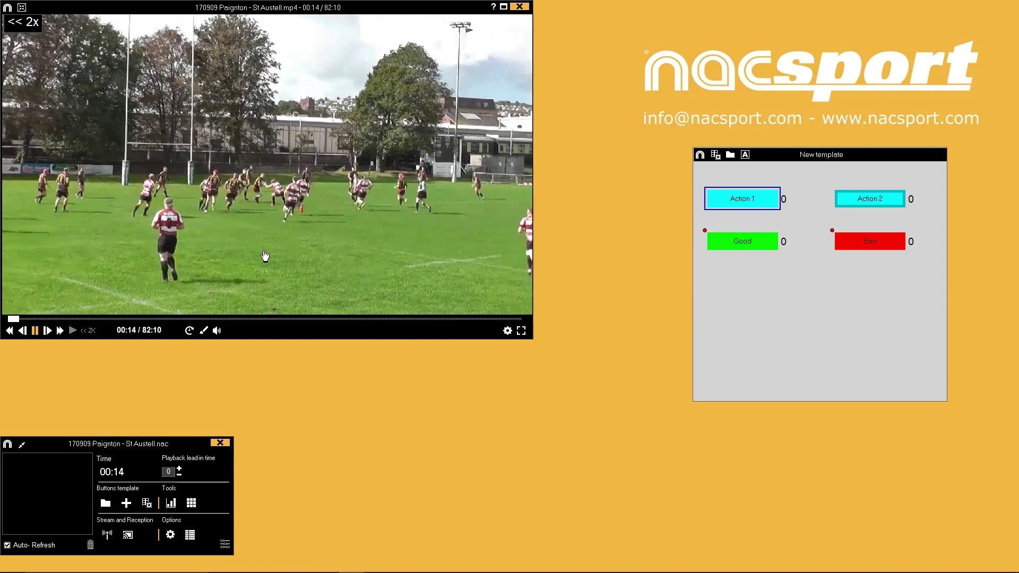
left_click(265, 256)
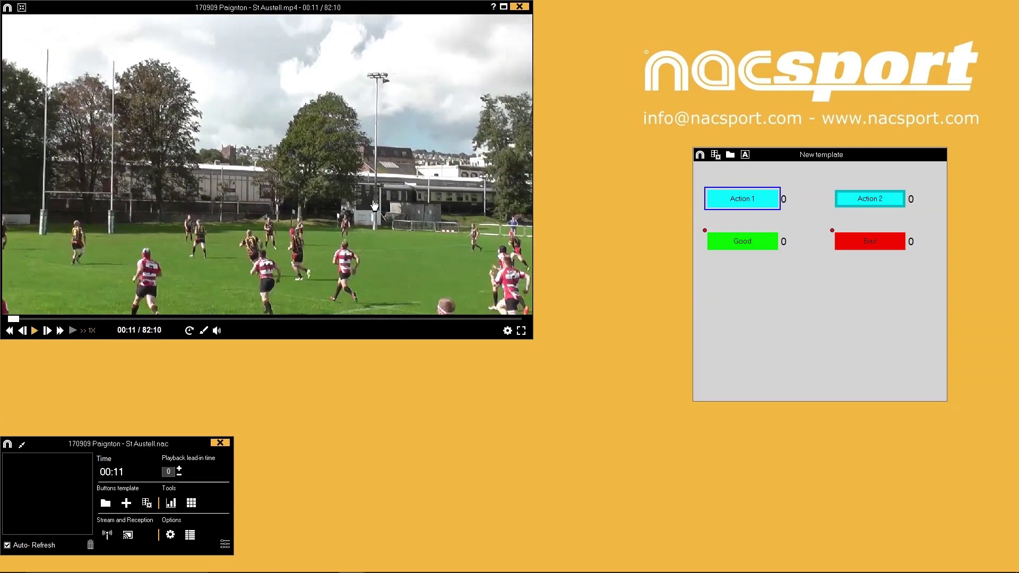
- Tag an Action 1 and two Action 2 moments (one clip ending at 00:37), each rated Good
left_click(739, 205)
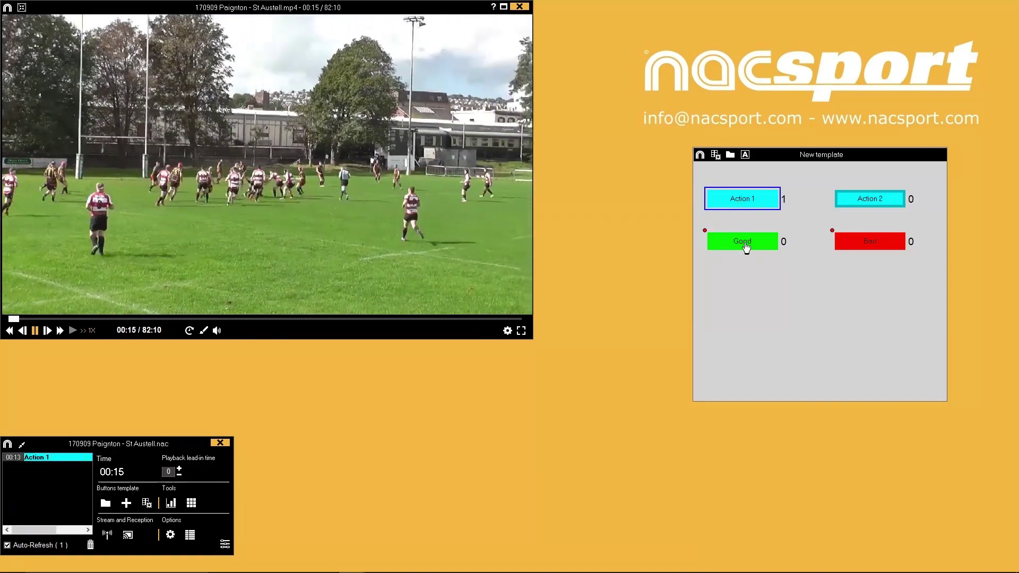
left_click(746, 248)
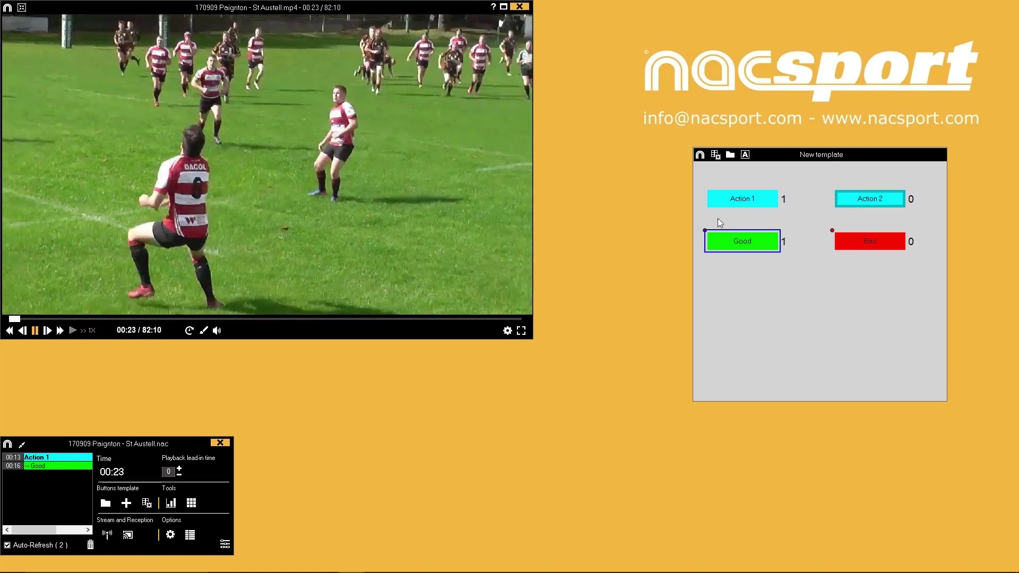
left_click(867, 201)
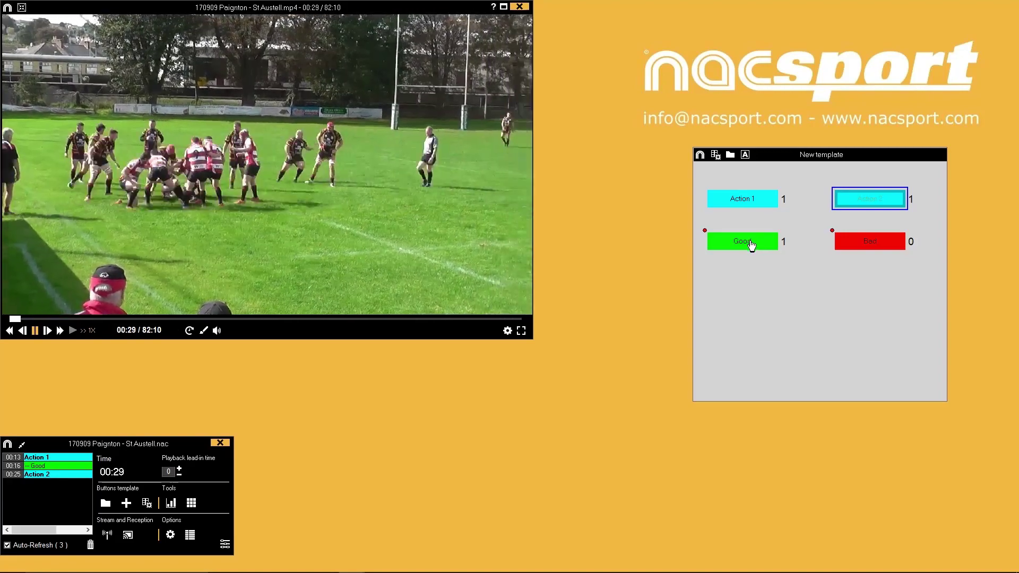
left_click(751, 245)
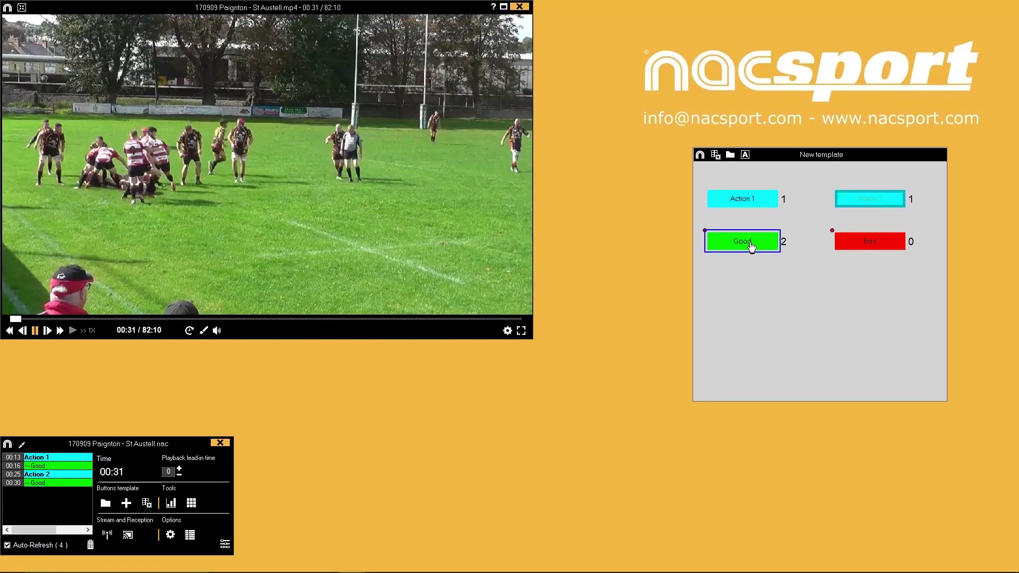
left_click(869, 204)
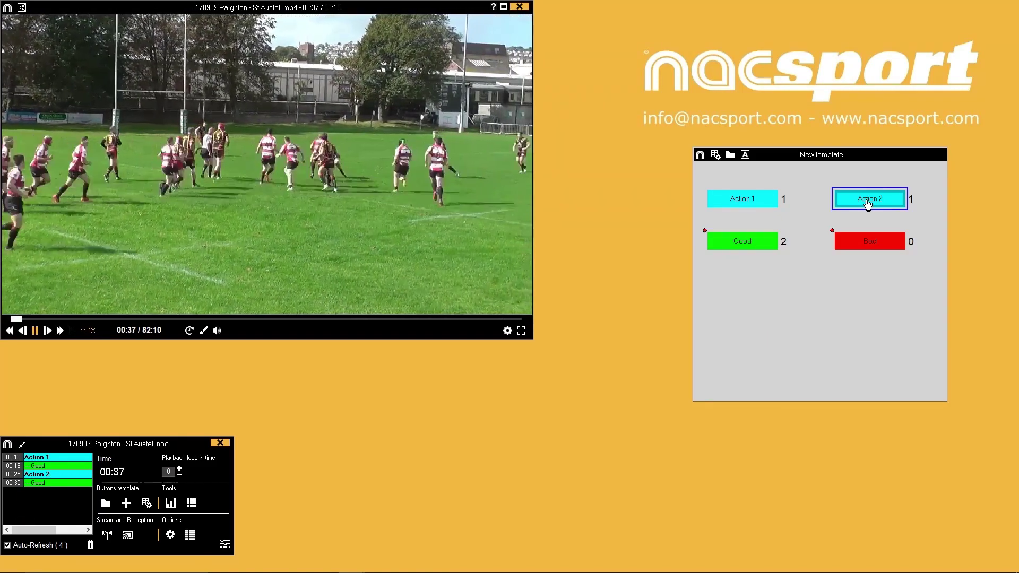
left_click(868, 204)
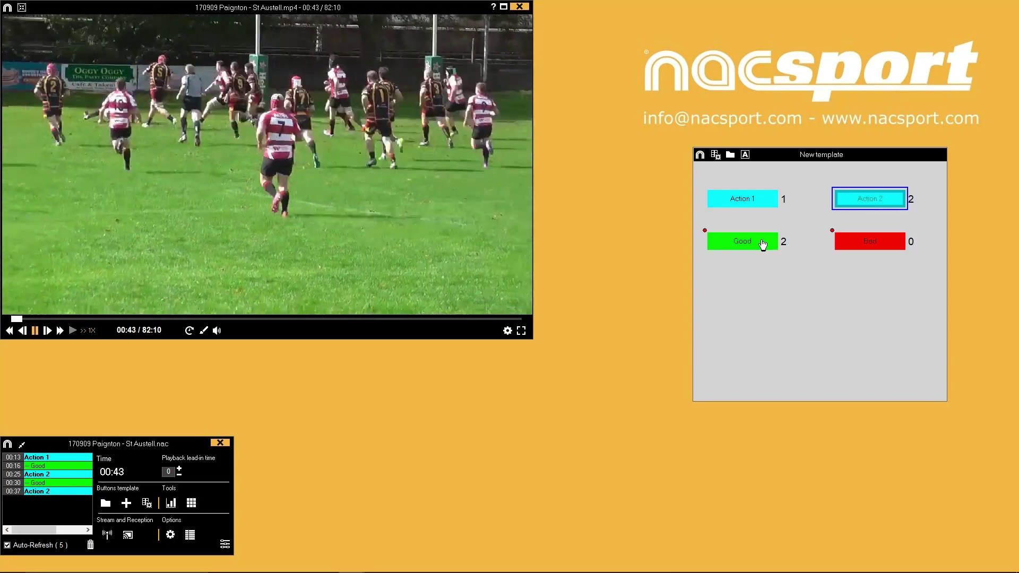
left_click(763, 244)
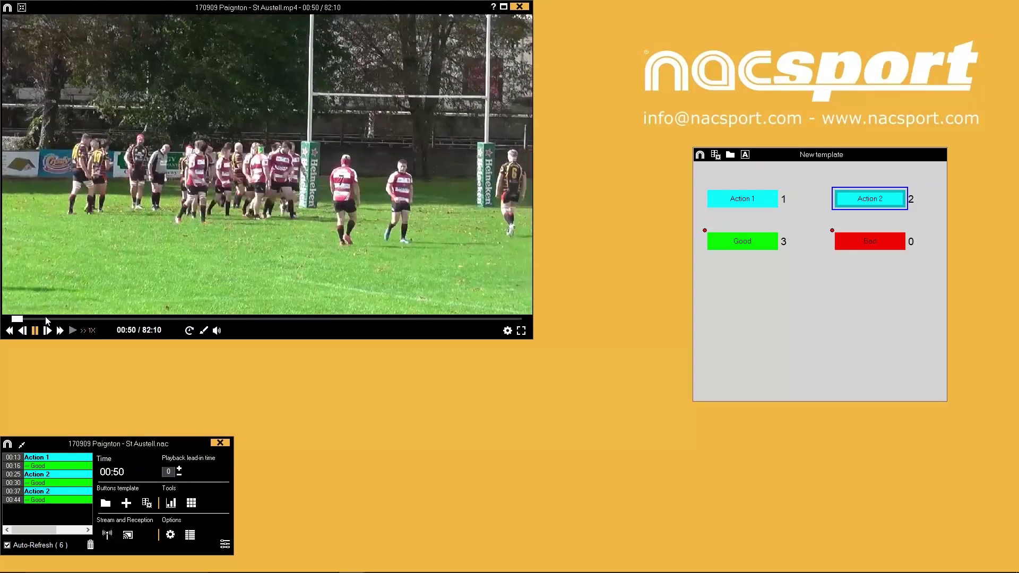
- Jump ahead and tag an Action 1 rated Good, Action 1 at 02:40 Bad, Action 2 at 03:22 Bad
key("Right")
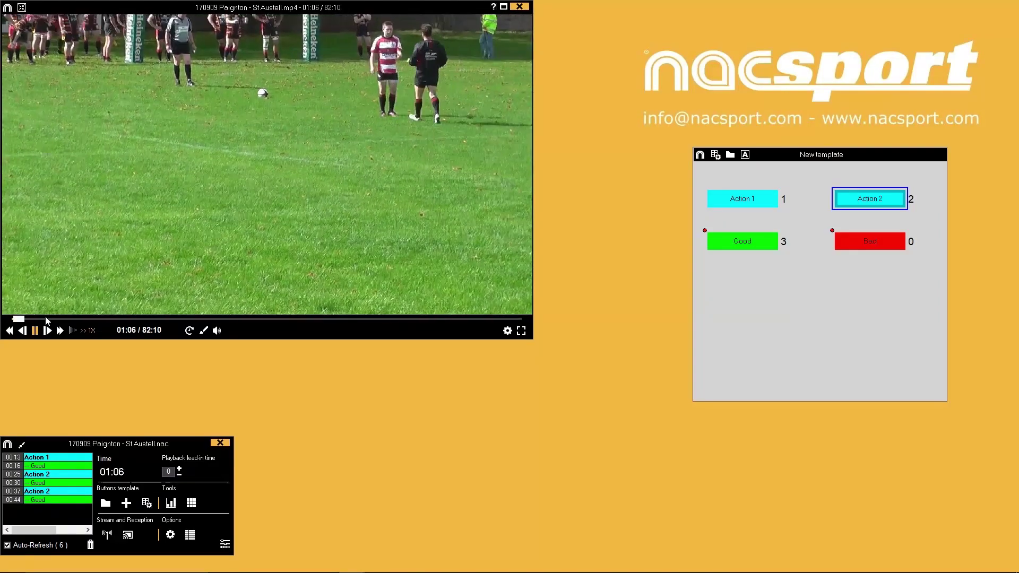
key("Right")
key("Right")
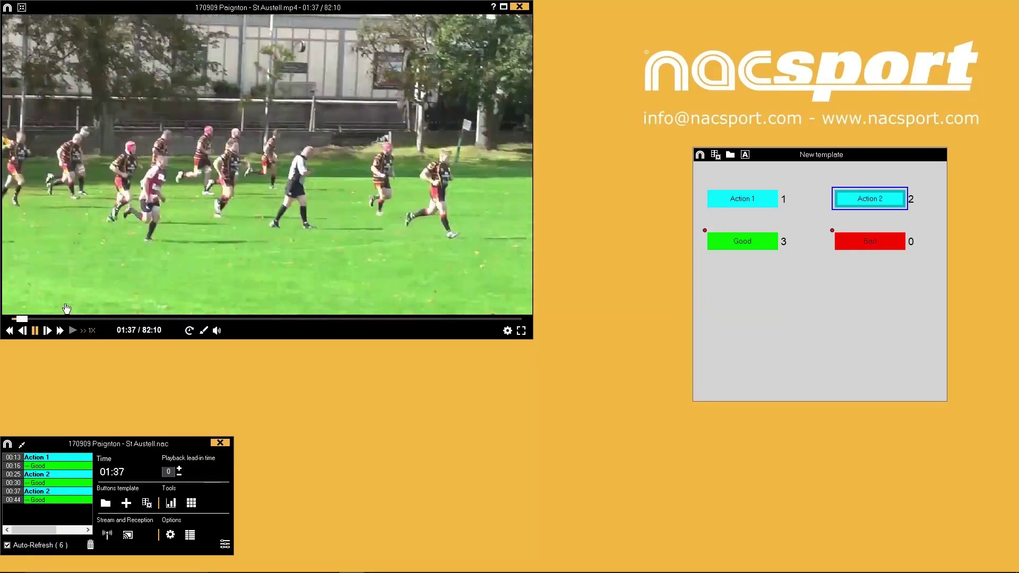
key("Left")
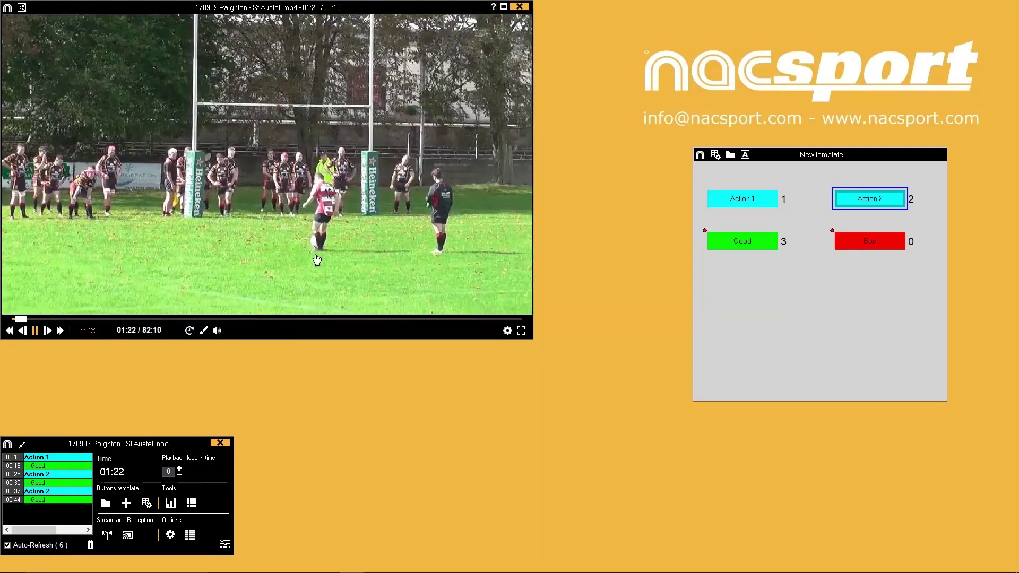
key("Right")
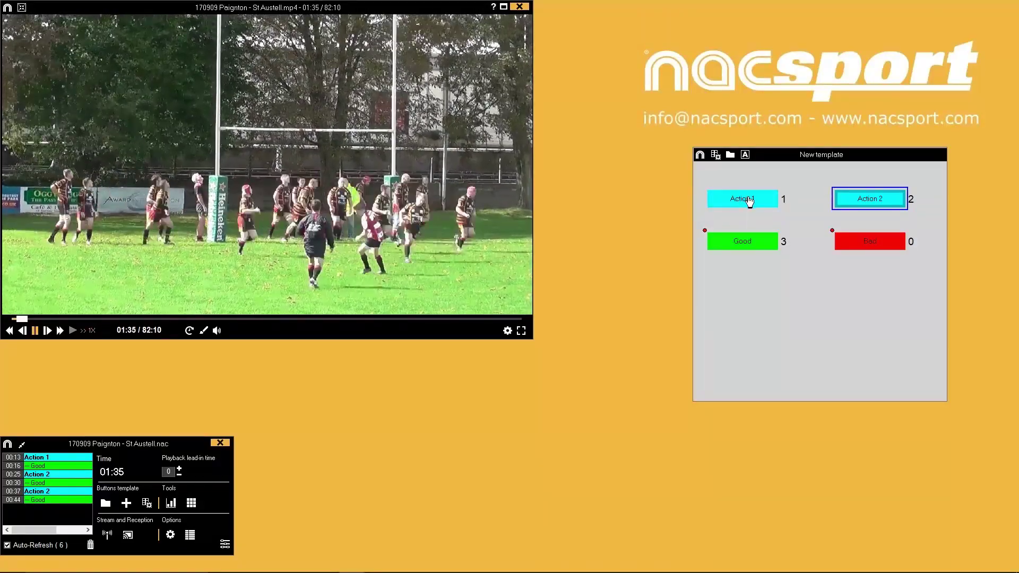
left_click(749, 199)
left_click(744, 241)
key("Right")
key("Right")
key("Right")
key("Right")
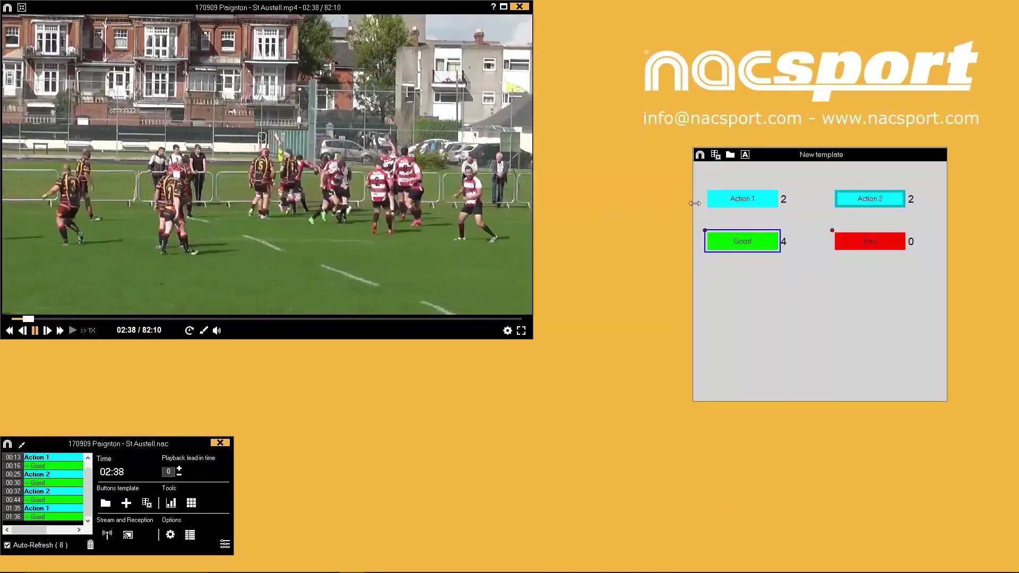
left_click(775, 198)
left_click(865, 243)
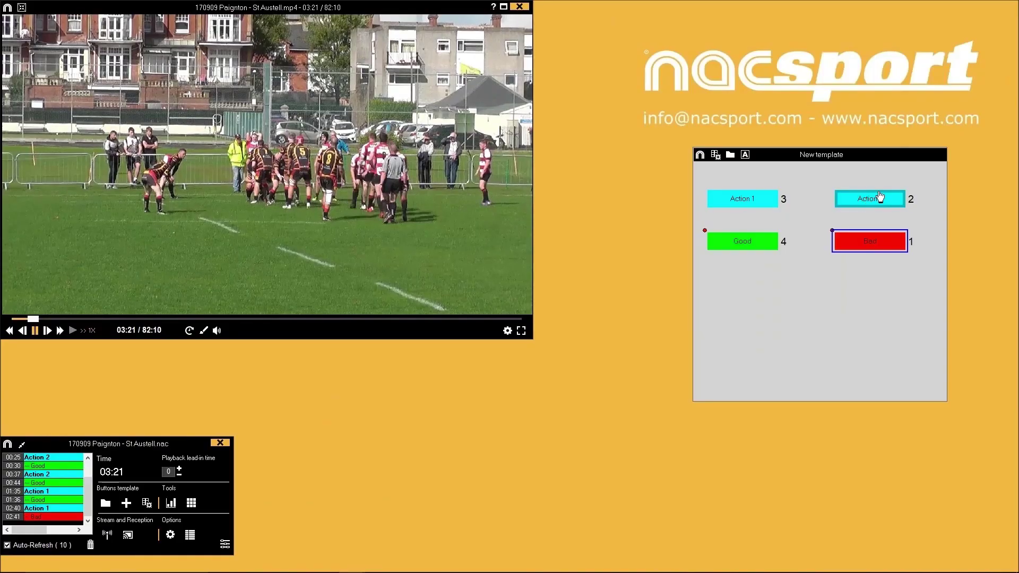
left_click(882, 200)
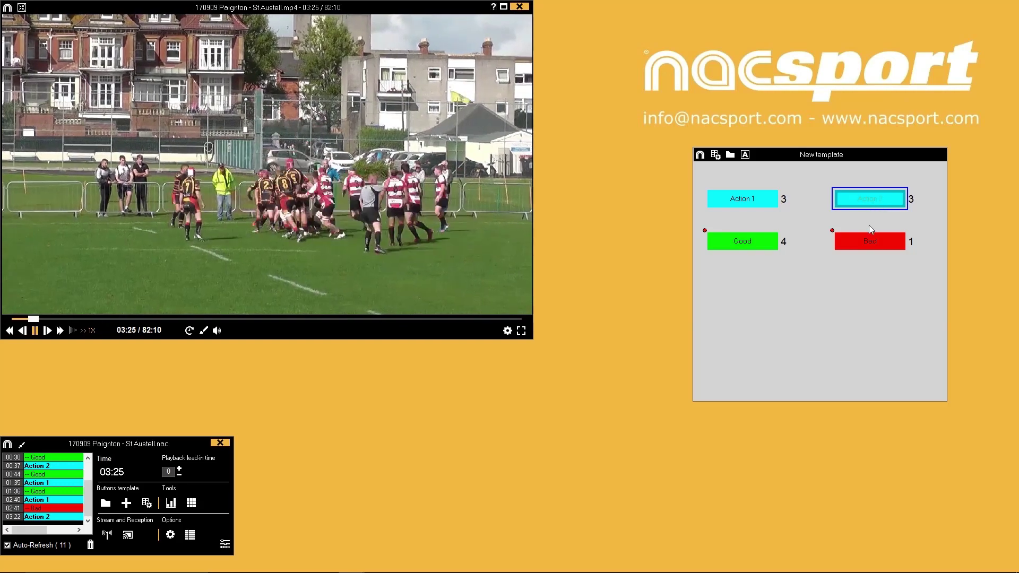
left_click(869, 243)
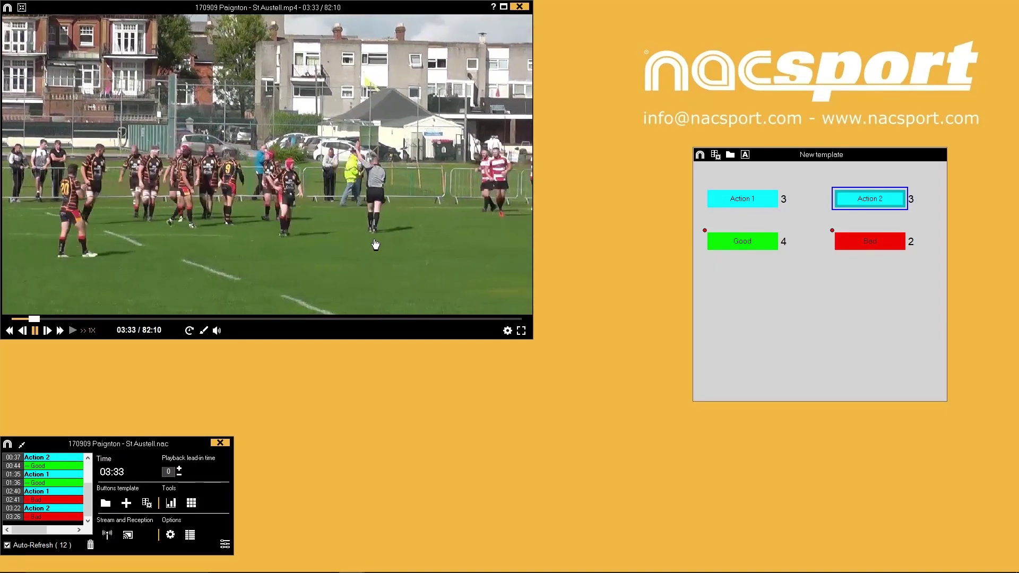
- Add a 03:34 note 'Referee decision was incorrect' and a second note at 04:29 to the register
key("n")
left_click(417, 256)
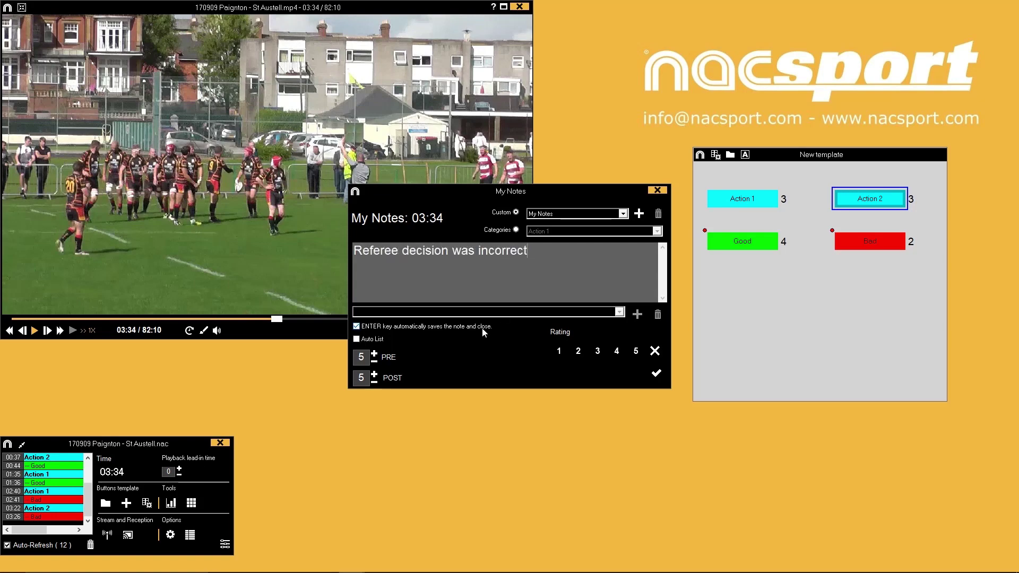
left_click(656, 373)
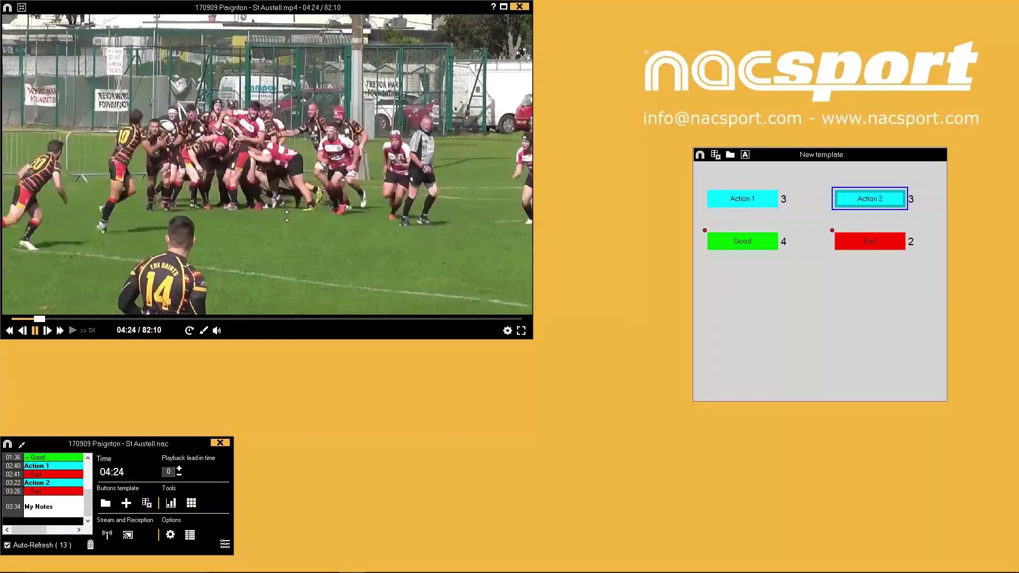
type("n")
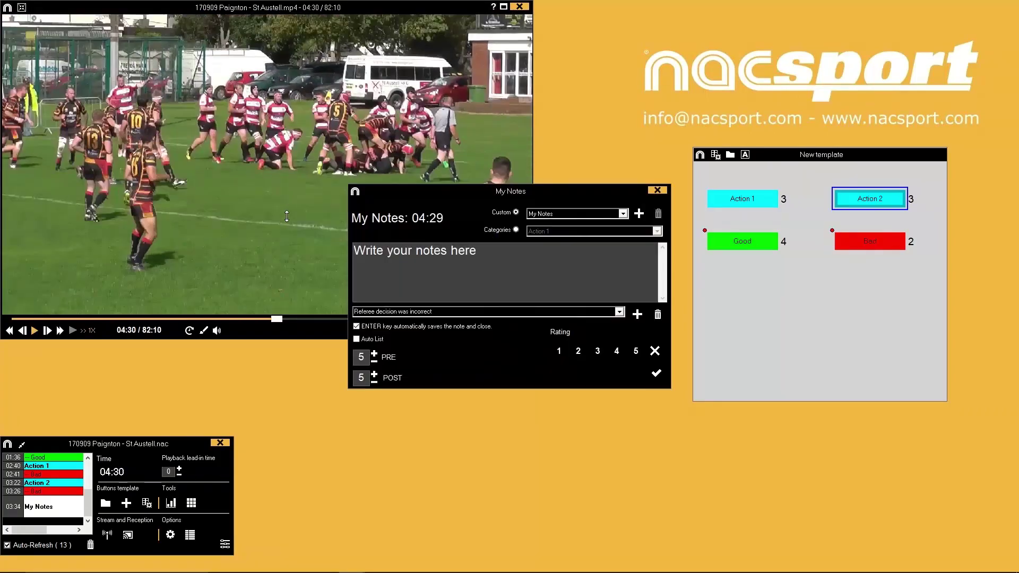
type("Focus on defence")
key("Return")
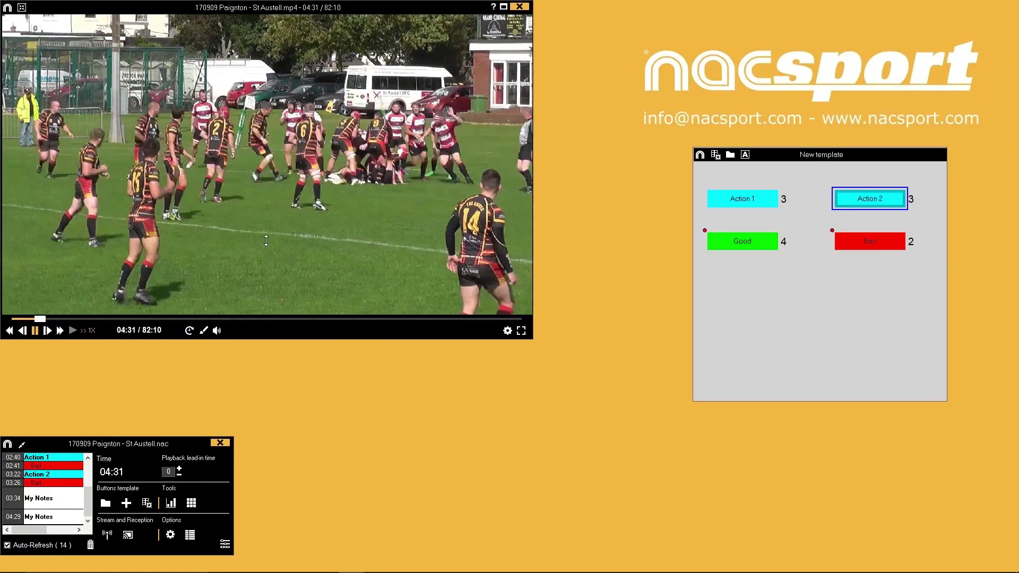
scroll(89, 493, "up", 2)
left_click_drag(90, 494, 90, 513)
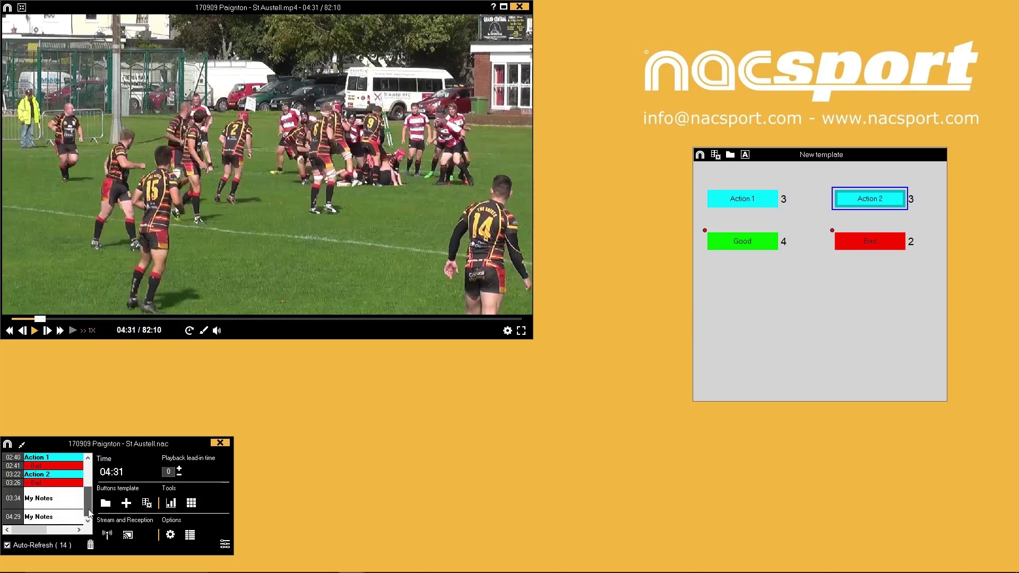
- Review the notes on the 03:34 and 04:29 My Notes registers
left_click(58, 502)
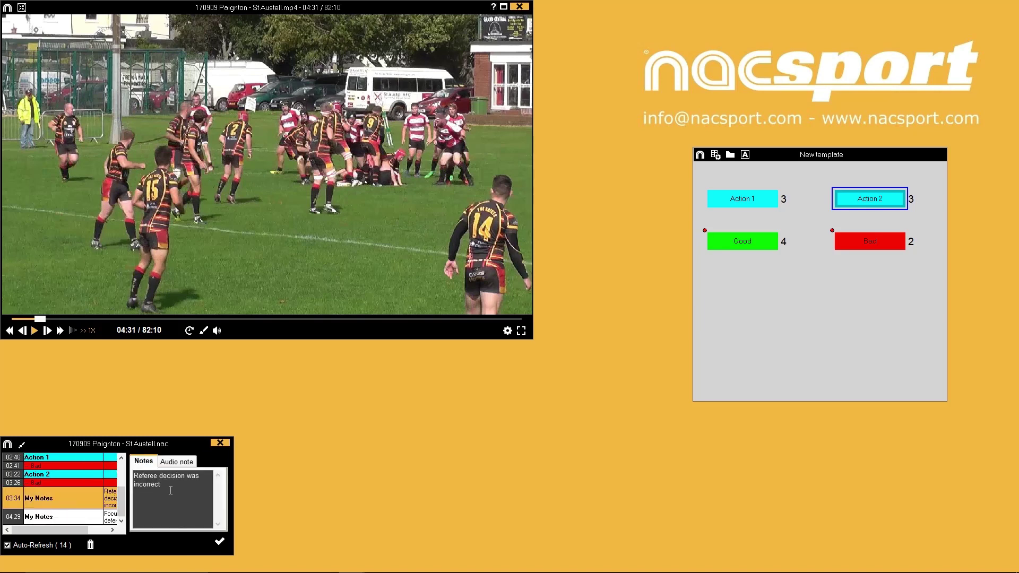
left_click(78, 518)
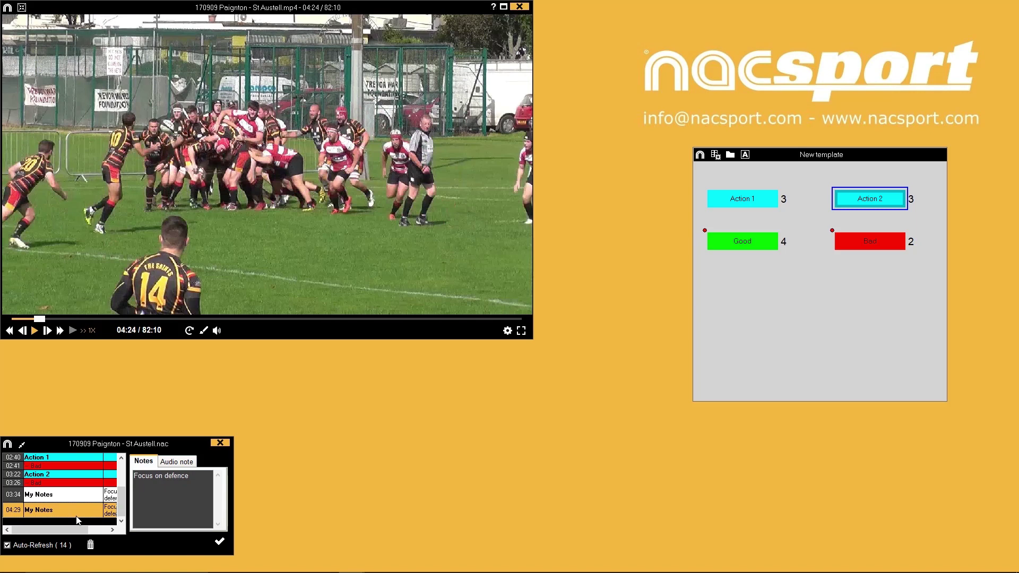
left_click(219, 543)
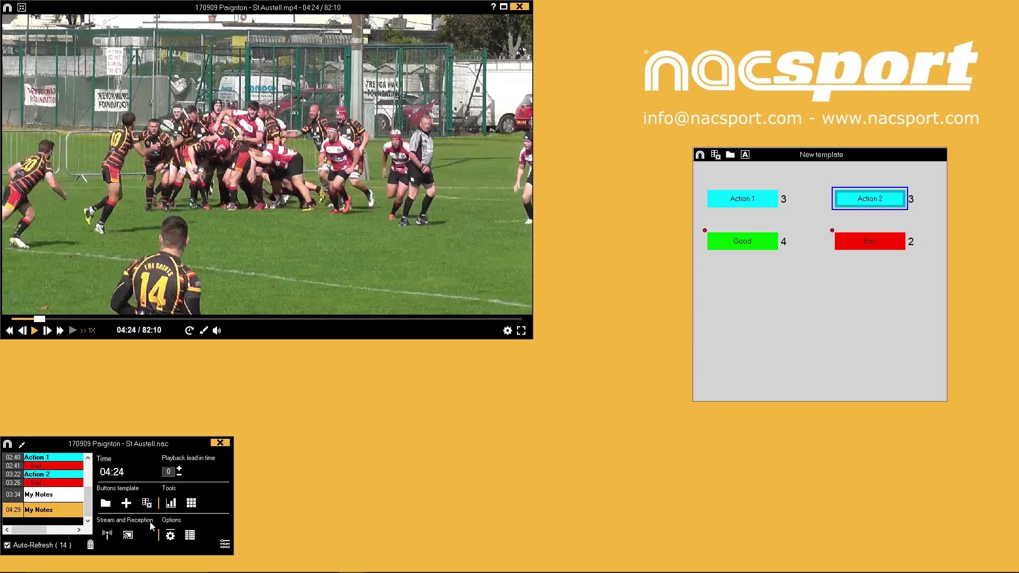
- Add the note 'Throw needs to be higher' to the 03:22 Action 2 register
left_click(50, 474)
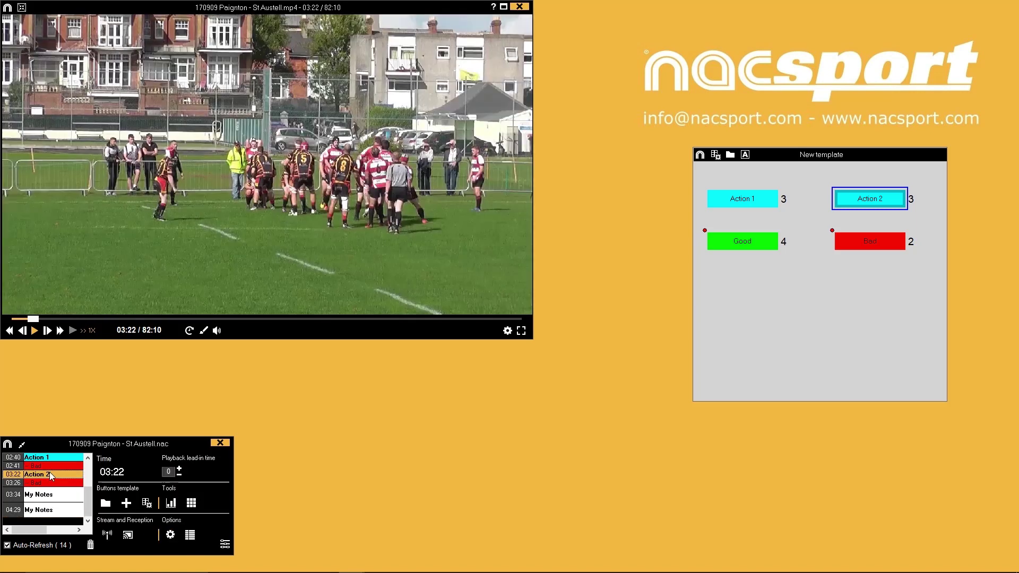
left_click(50, 473)
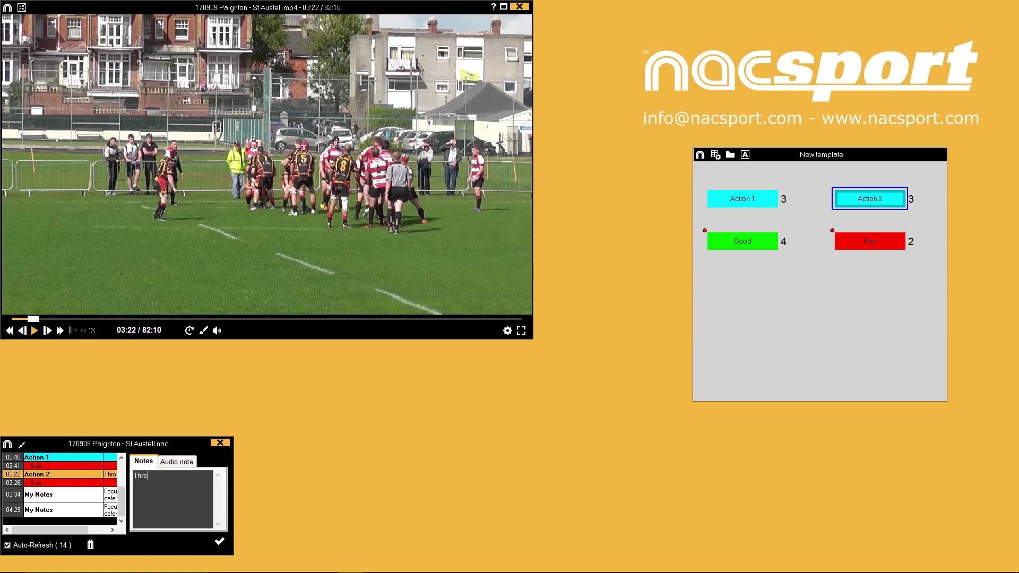
type("Throw needs to be higher")
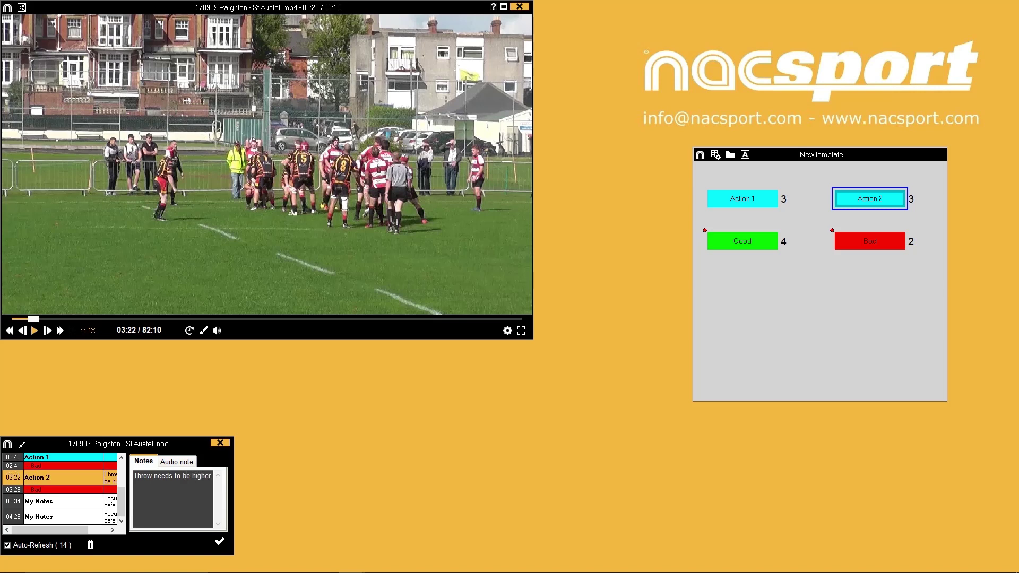
left_click(218, 544)
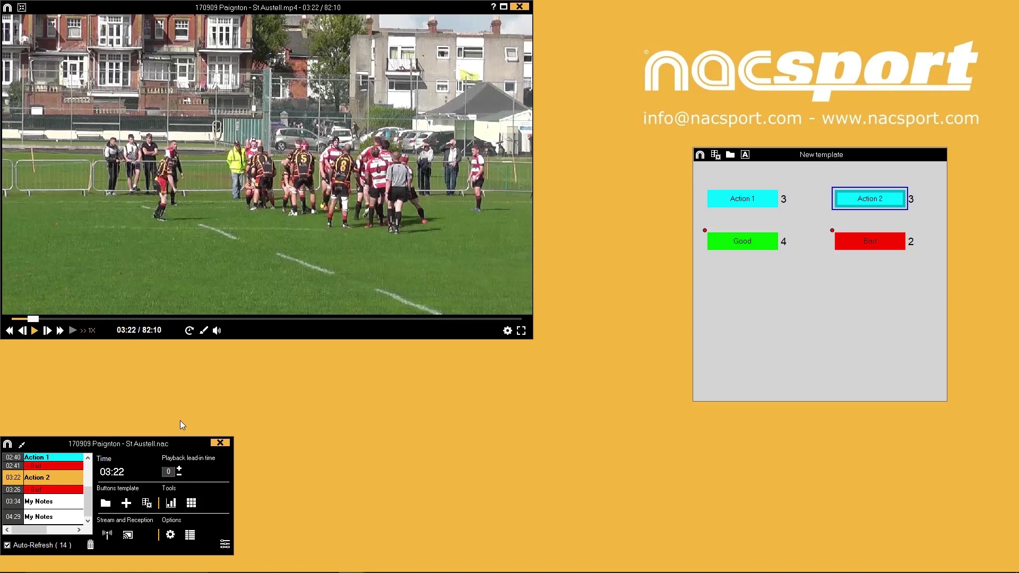
- Switch to the timeline workspace, placing an enlarged timeline below the video player
left_click(224, 546)
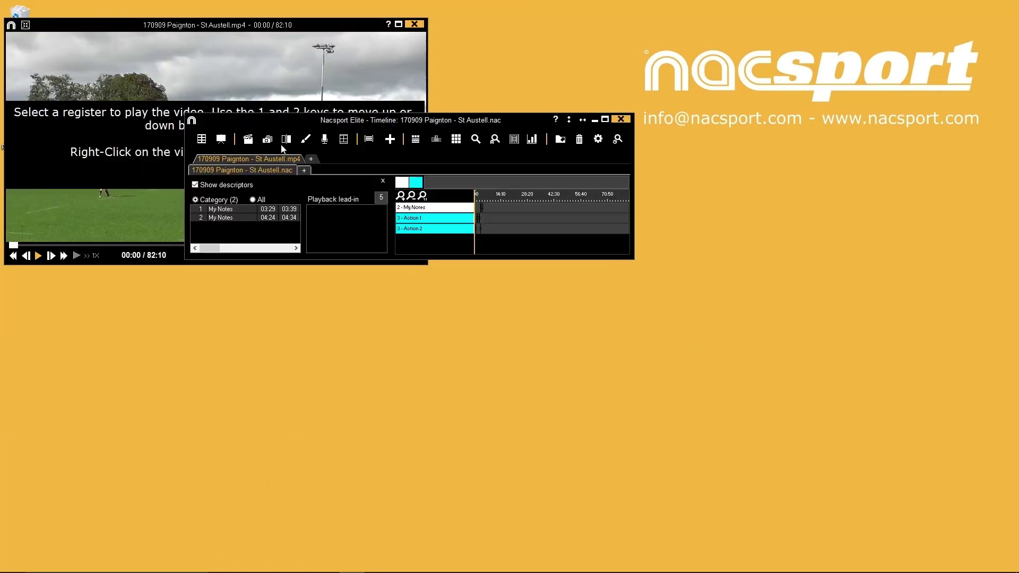
left_click_drag(263, 121, 83, 337)
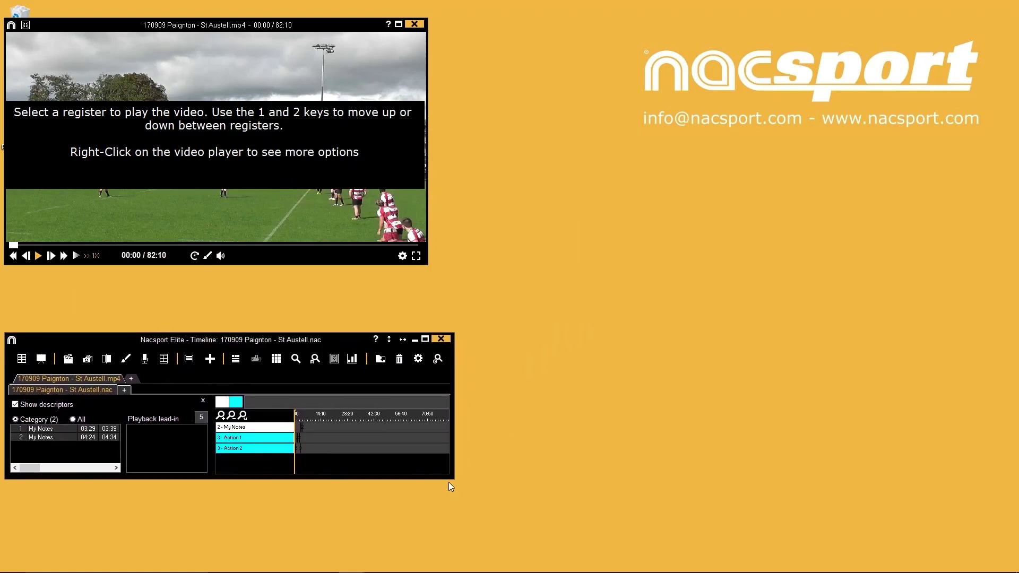
left_click_drag(454, 479, 571, 532)
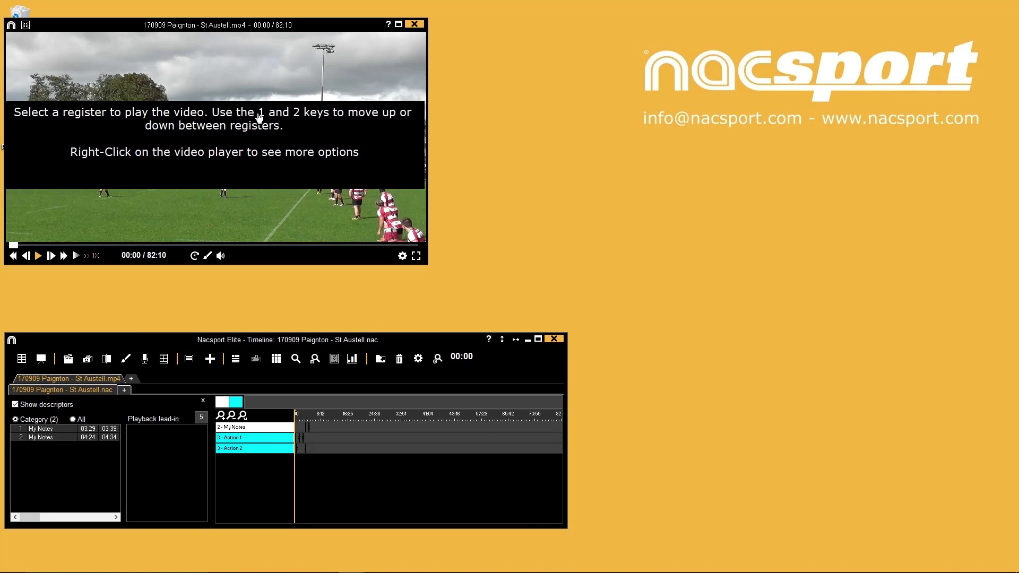
left_click(213, 149)
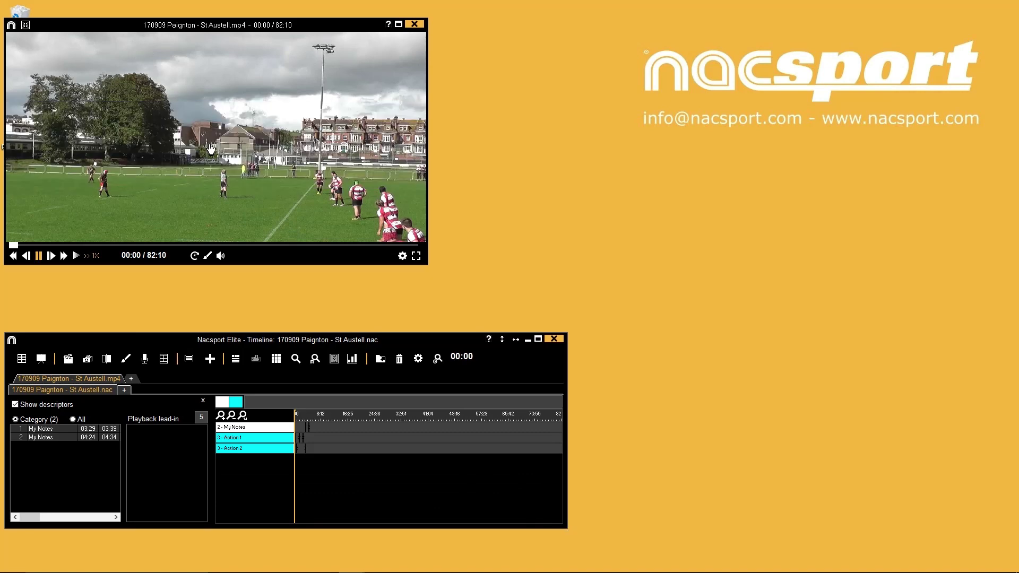
left_click(180, 140)
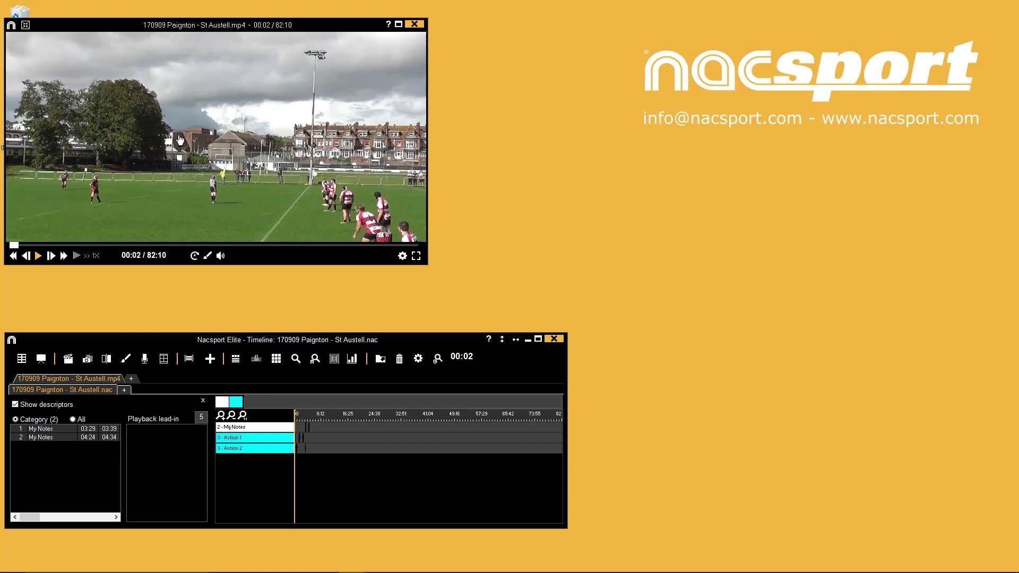
- Play through the Action 1 clips at 00:08, 01:30 and 02:35
left_click(236, 440)
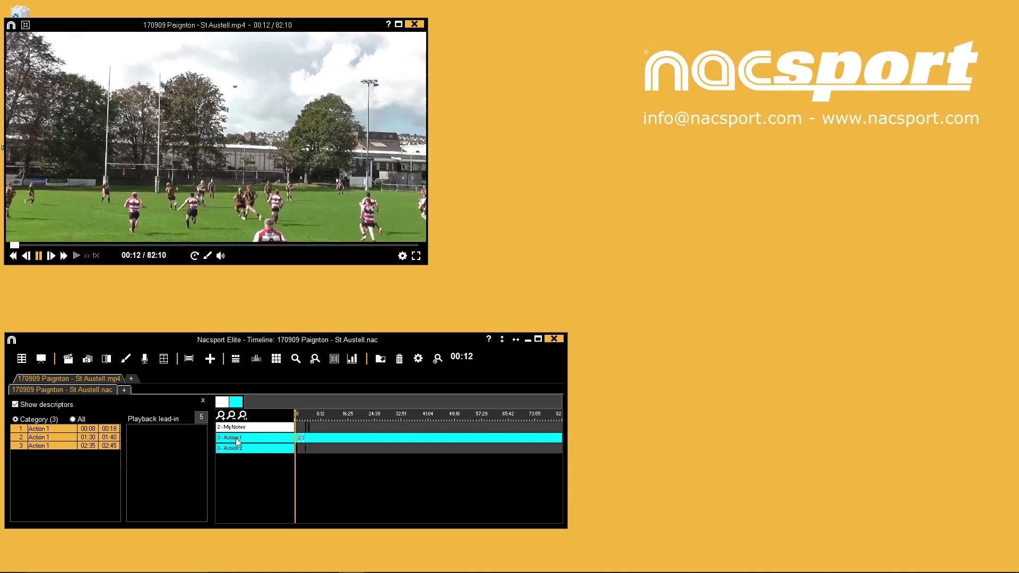
left_click(238, 443)
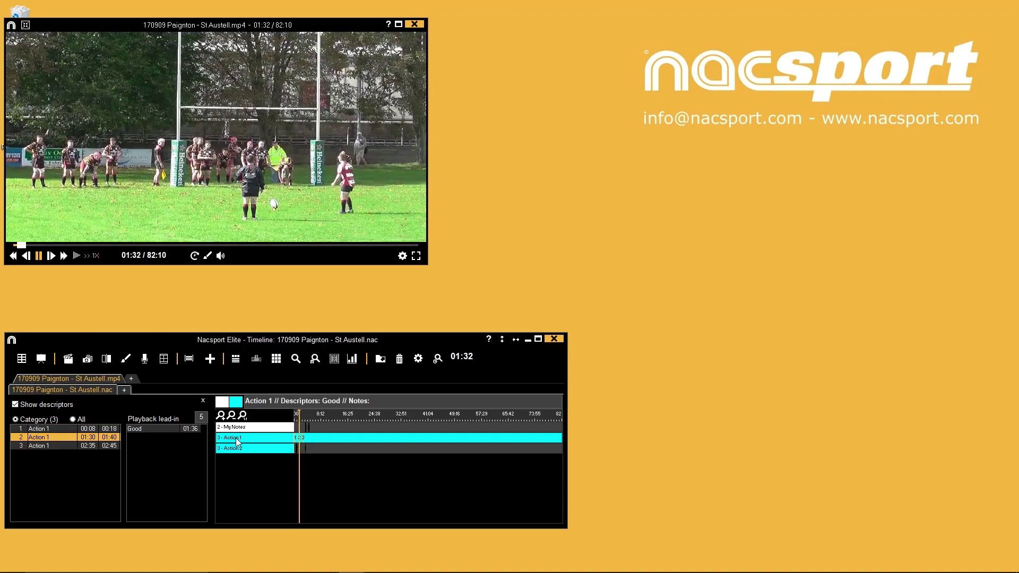
left_click(237, 442)
left_click(237, 442)
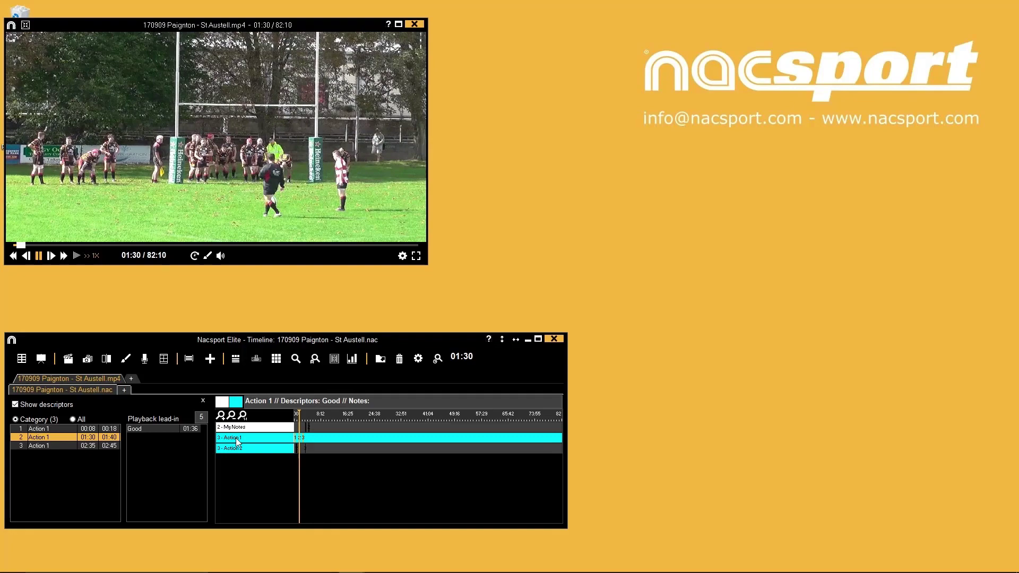
left_click(238, 442)
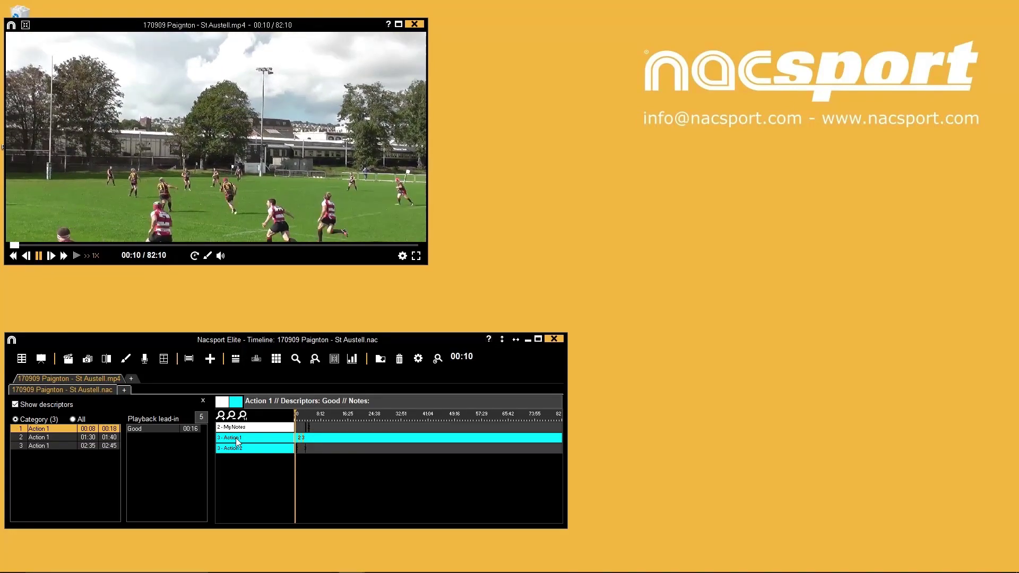
- Play through the Action 2 clips at 00:25, 00:37 and the noted 03:22 clip
left_click(238, 442)
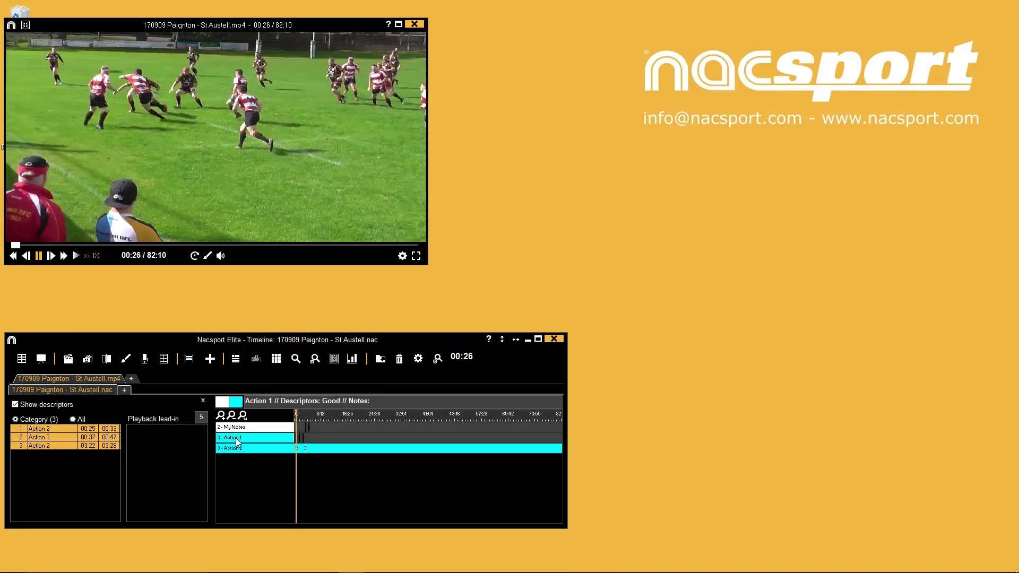
left_click(238, 442)
left_click(238, 443)
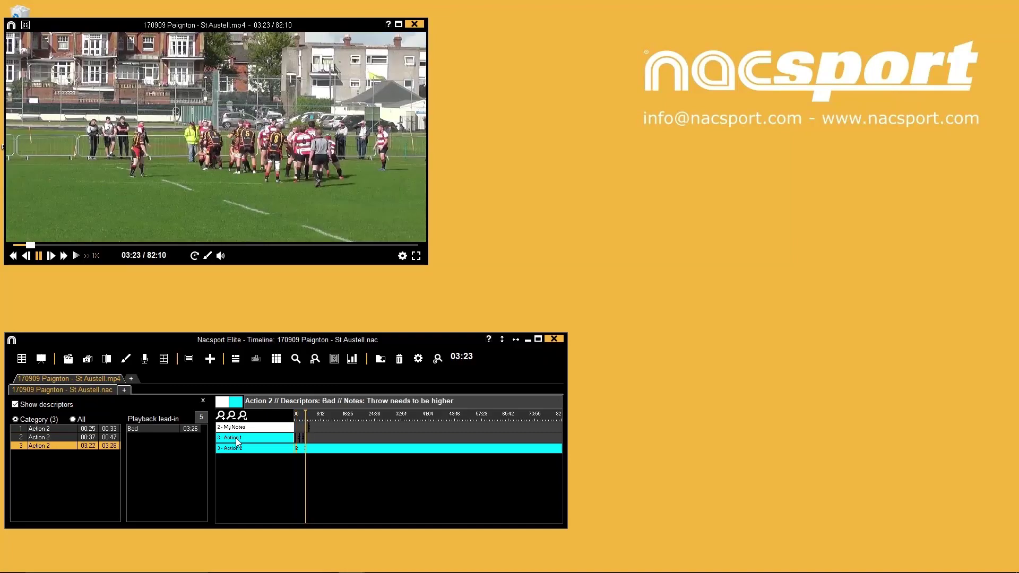
left_click(238, 442)
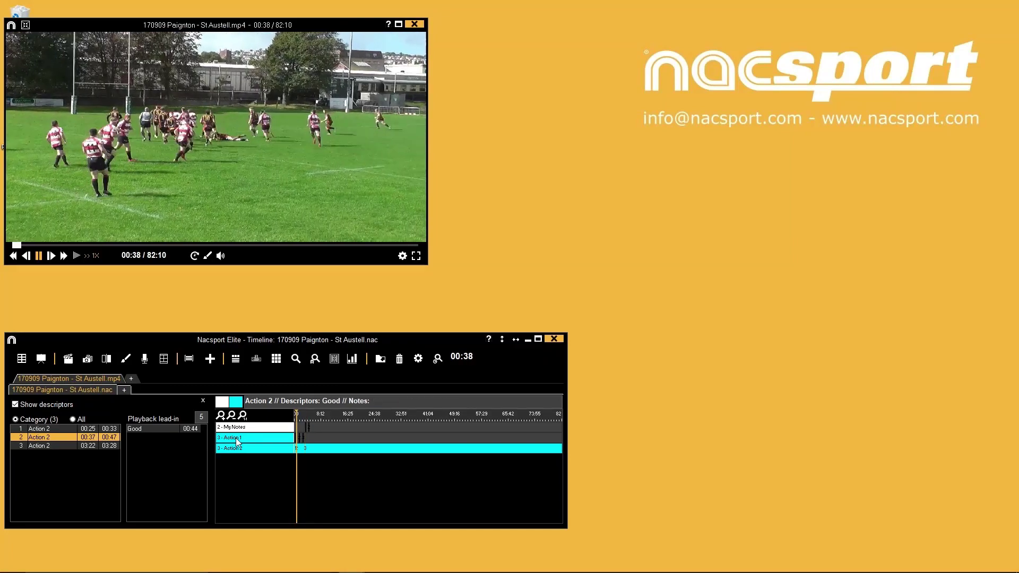
left_click(237, 443)
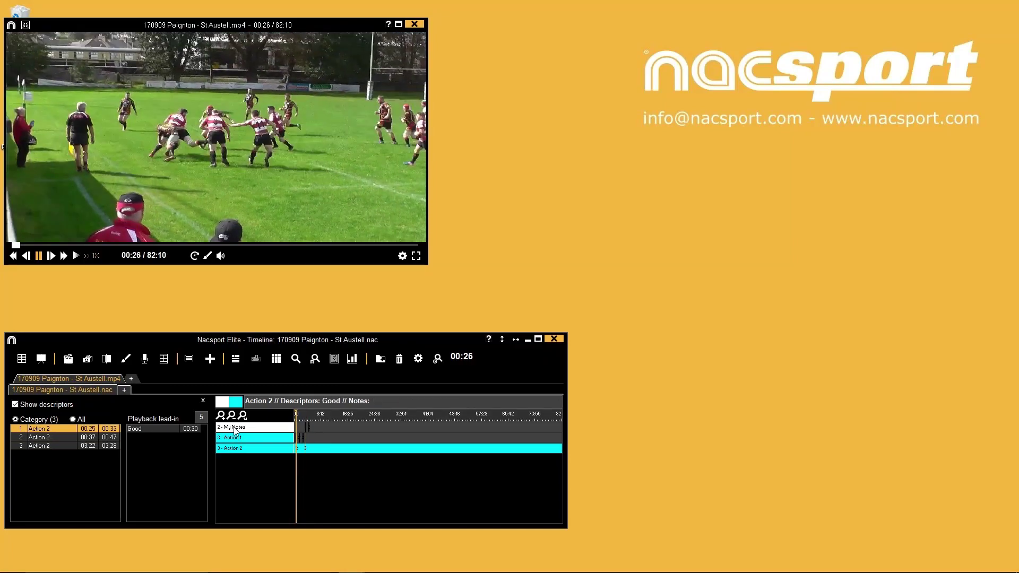
- Play the second My Notes clip, then the Action 1 clips, ending on the first
left_click(236, 431)
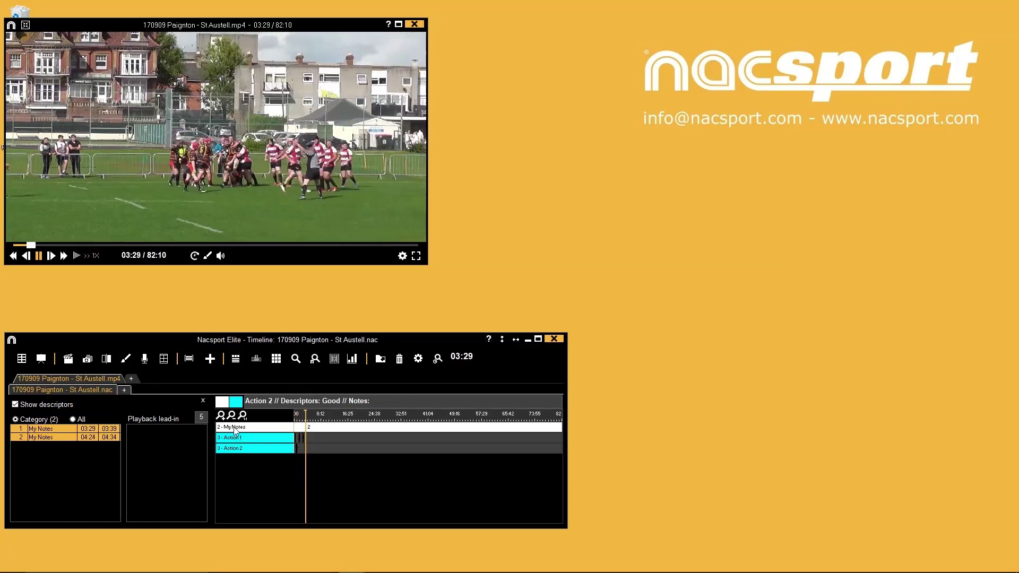
left_click(61, 437)
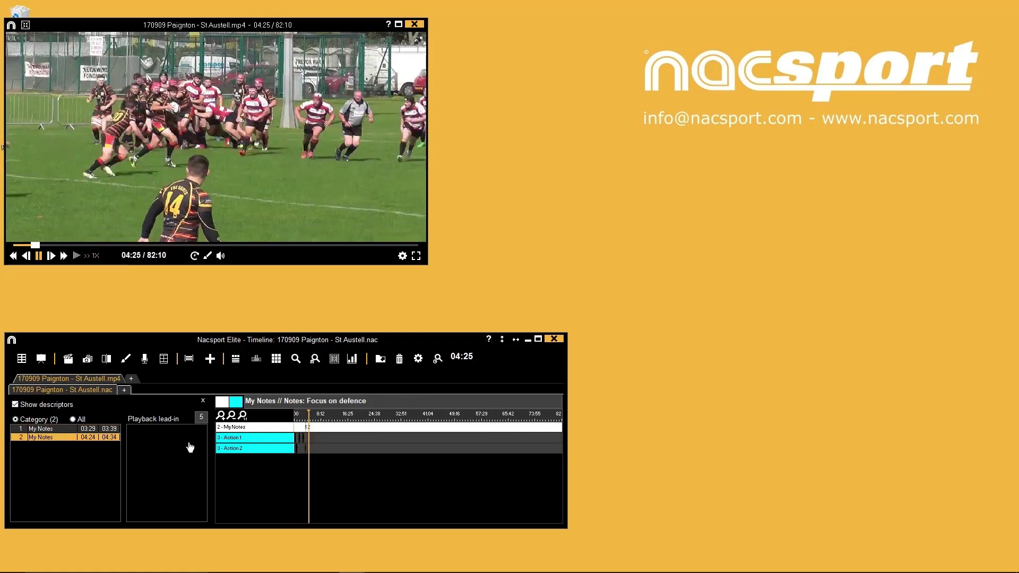
left_click(233, 437)
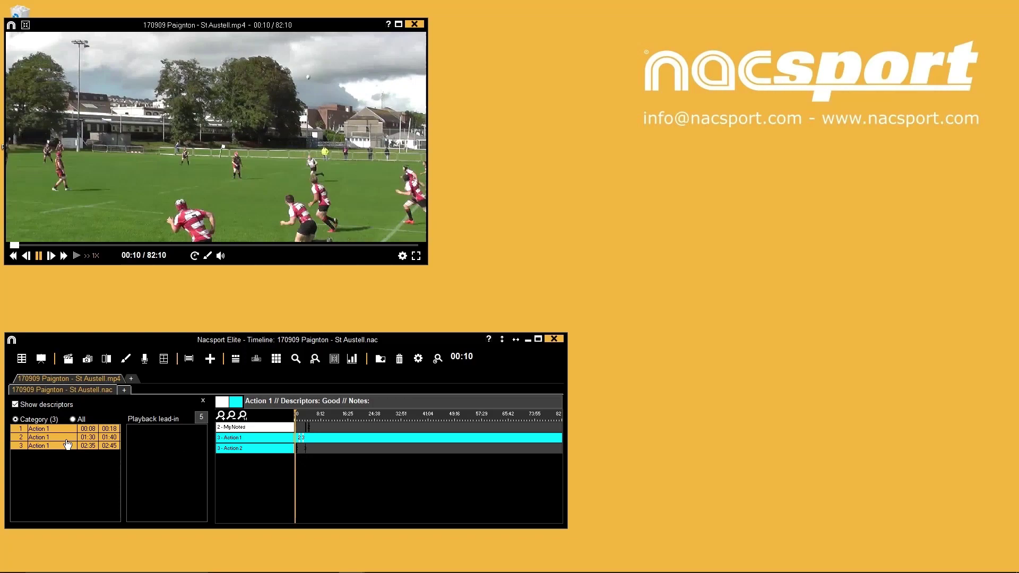
left_click(67, 438)
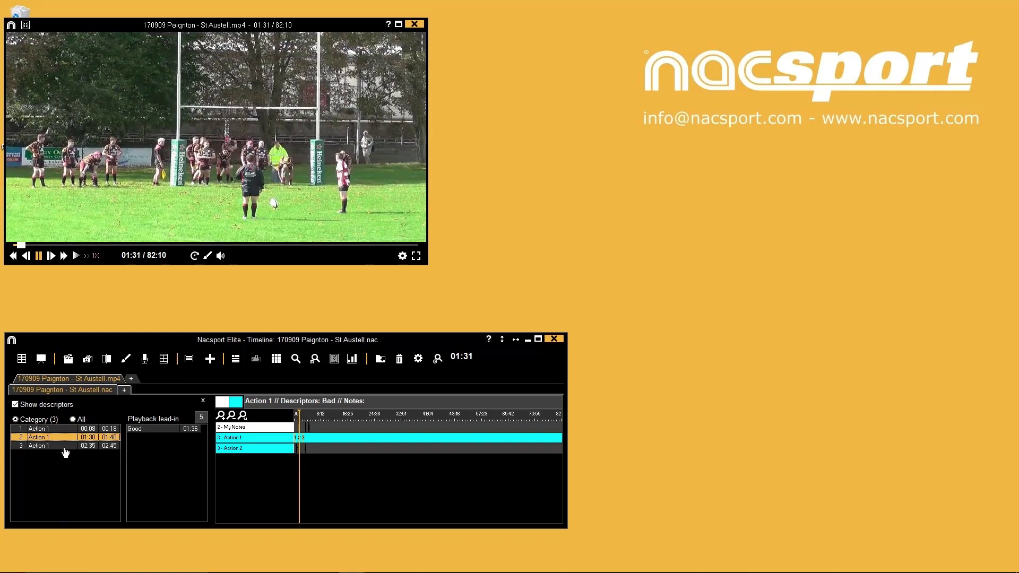
left_click(65, 447)
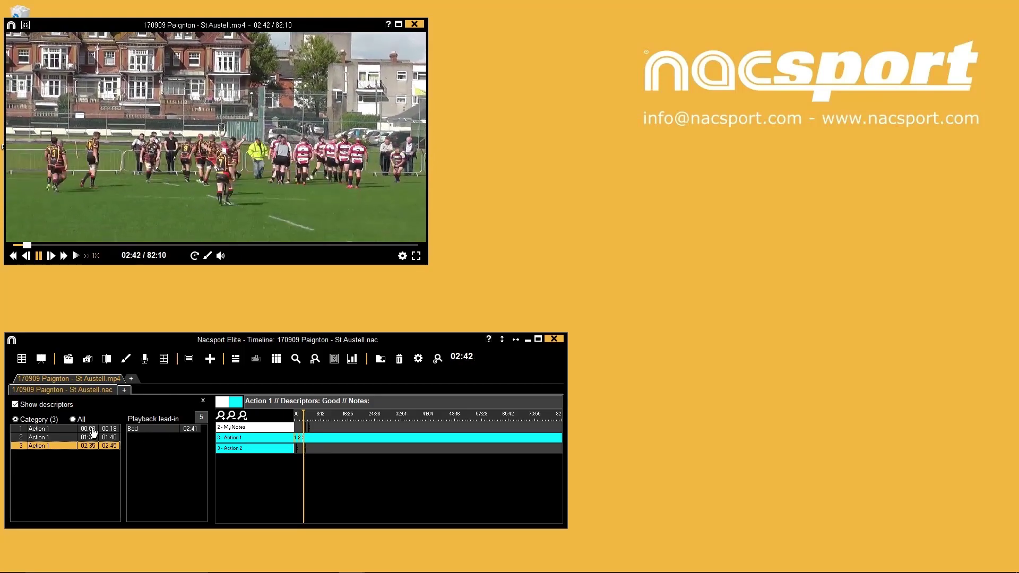
left_click(72, 430)
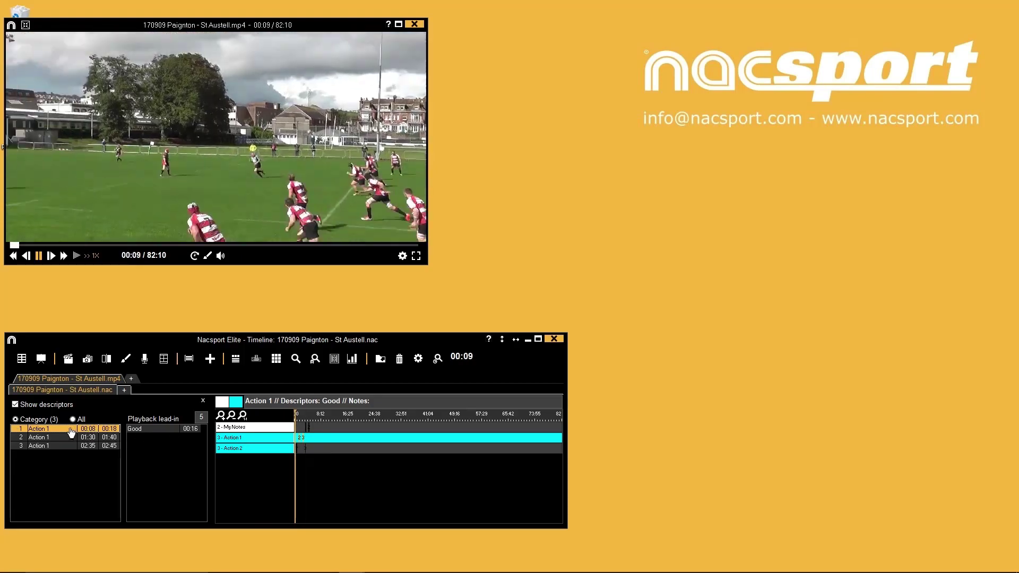
- Open the first Action 1 clip's properties beside the player and scrub back to 00:08
double_click(72, 433)
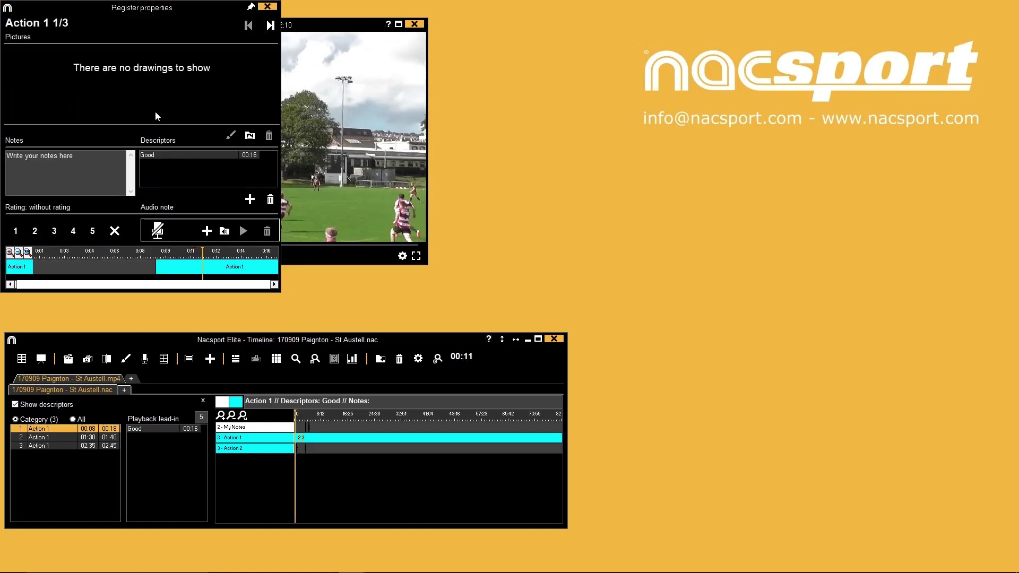
left_click_drag(123, 6, 553, 24)
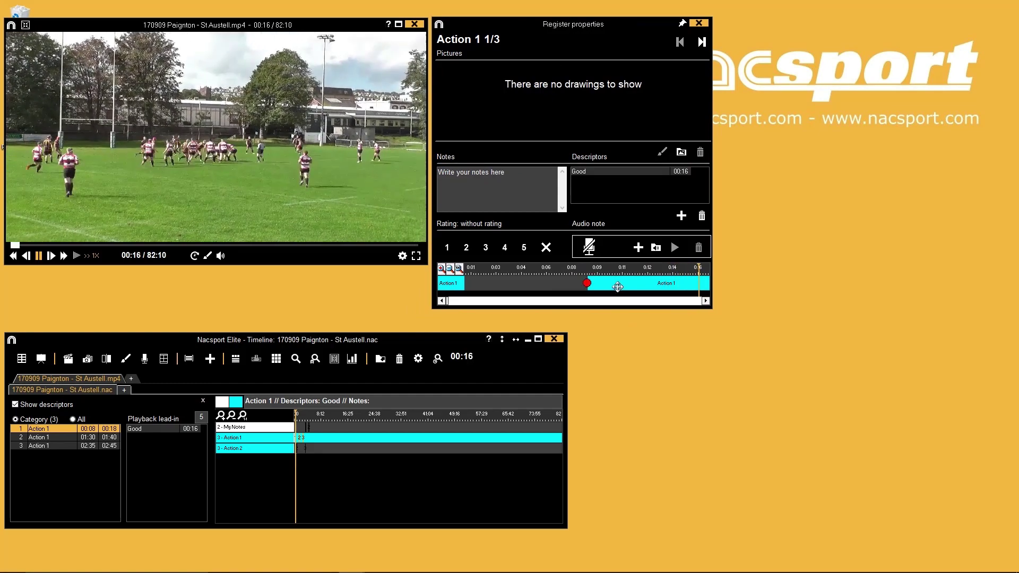
left_click(618, 286)
left_click(588, 283)
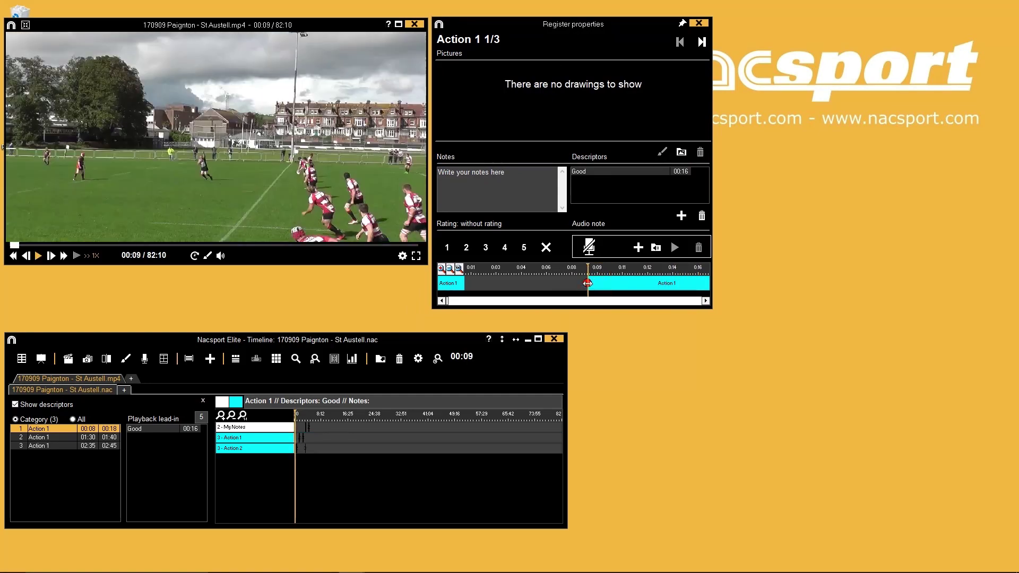
left_click_drag(588, 282, 573, 283)
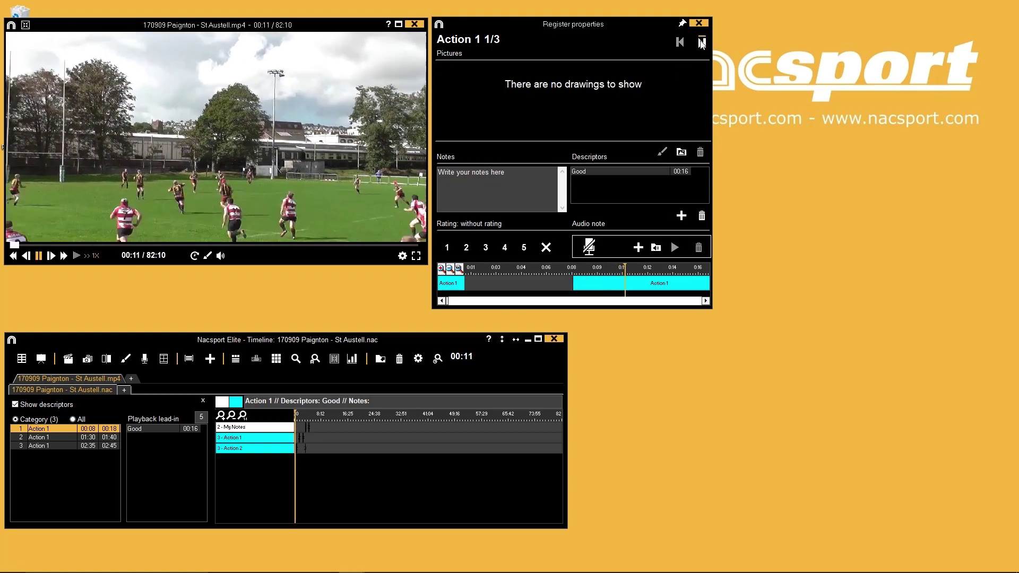
- Move to the third Action 1 clip and extend its start so it runs 02:31–02:42
left_click(702, 42)
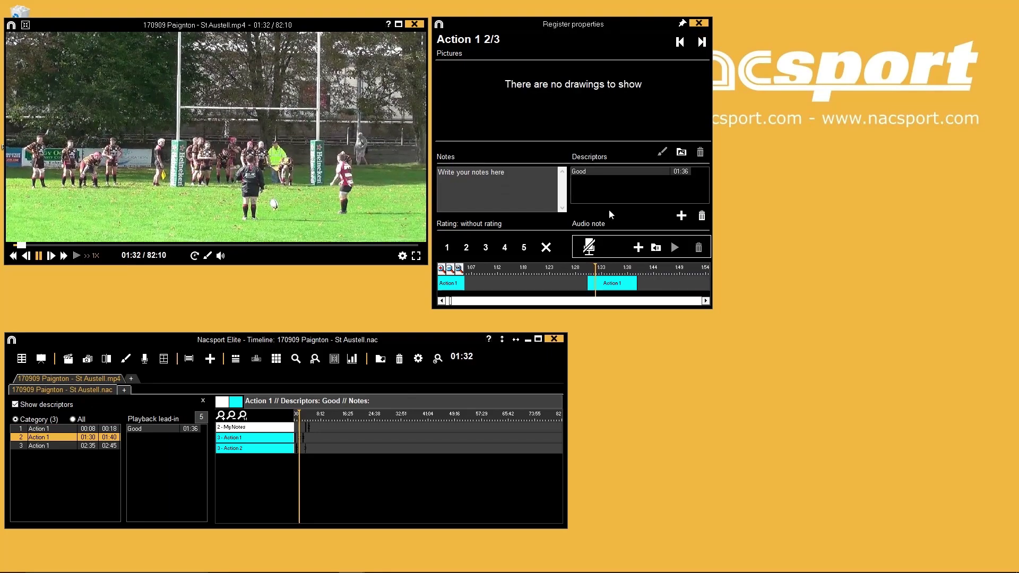
mouse_move(588, 280)
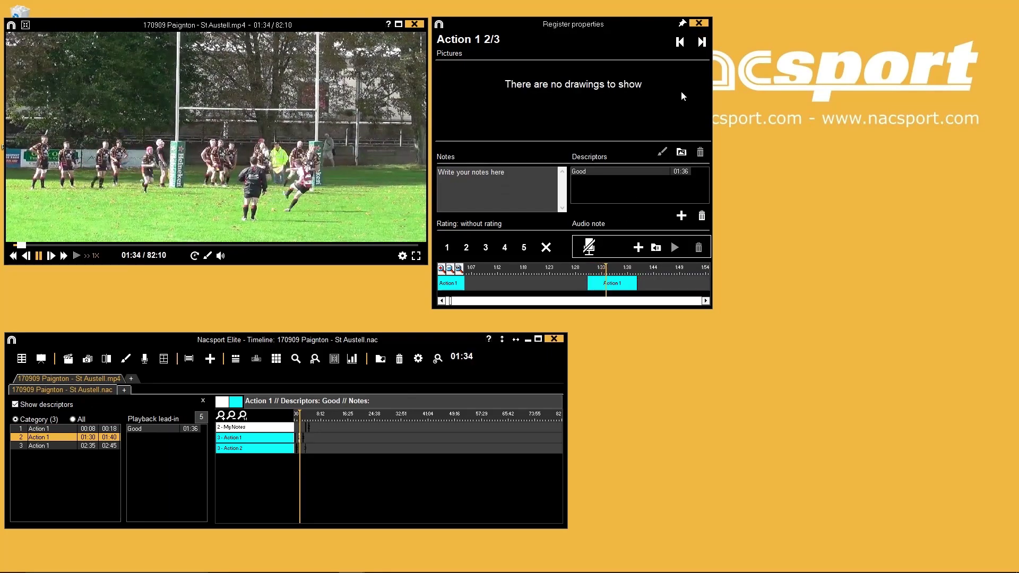
left_click(701, 42)
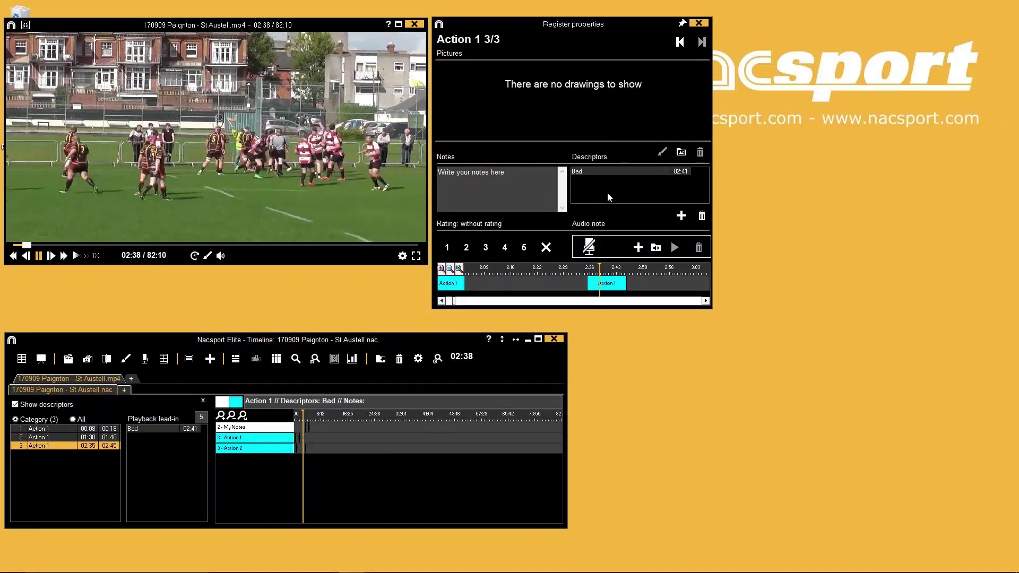
mouse_move(592, 285)
left_click_drag(591, 285, 615, 283)
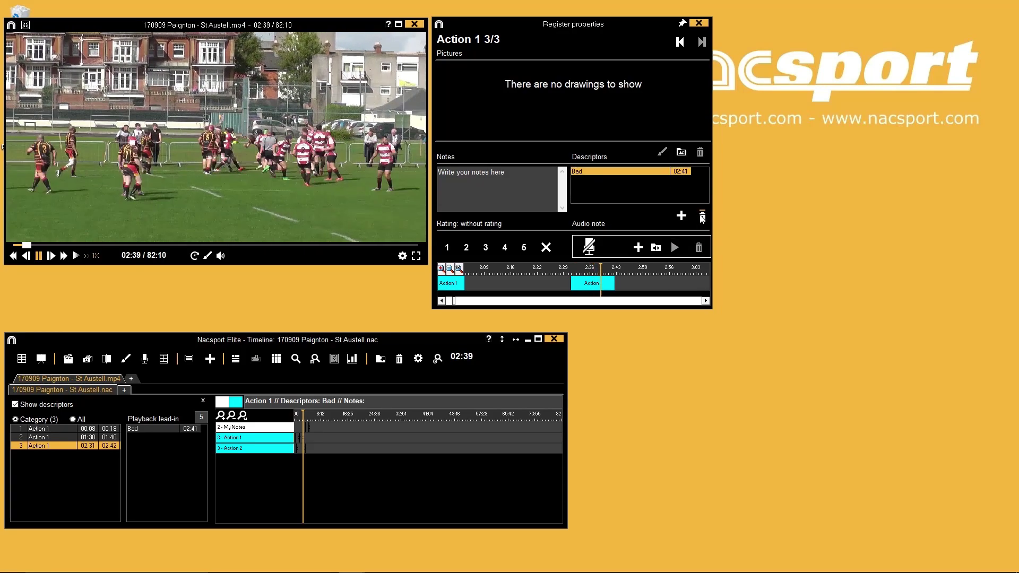
- Replace the third Action 1 clip's Bad descriptor with Good
left_click(702, 216)
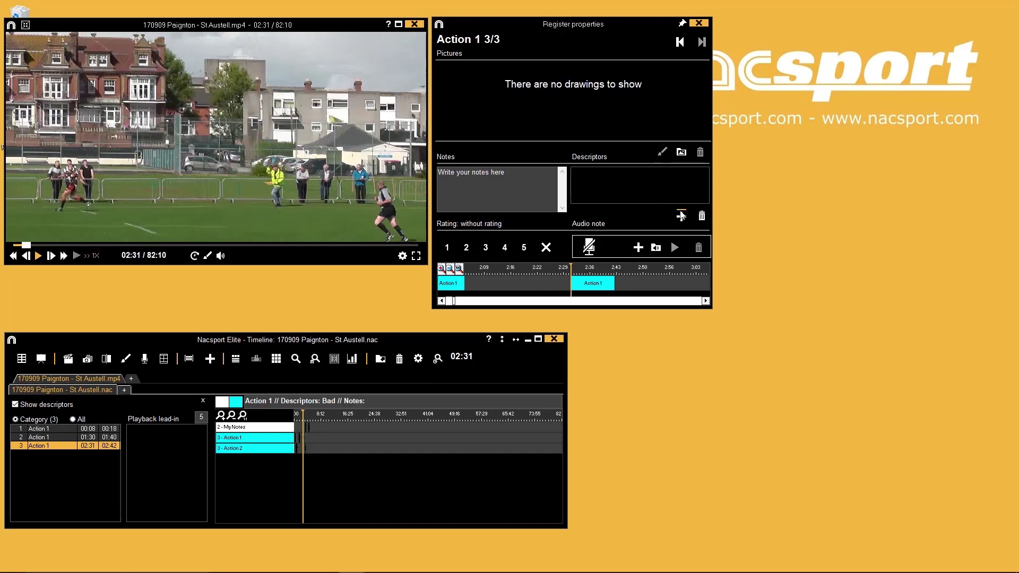
left_click(682, 215)
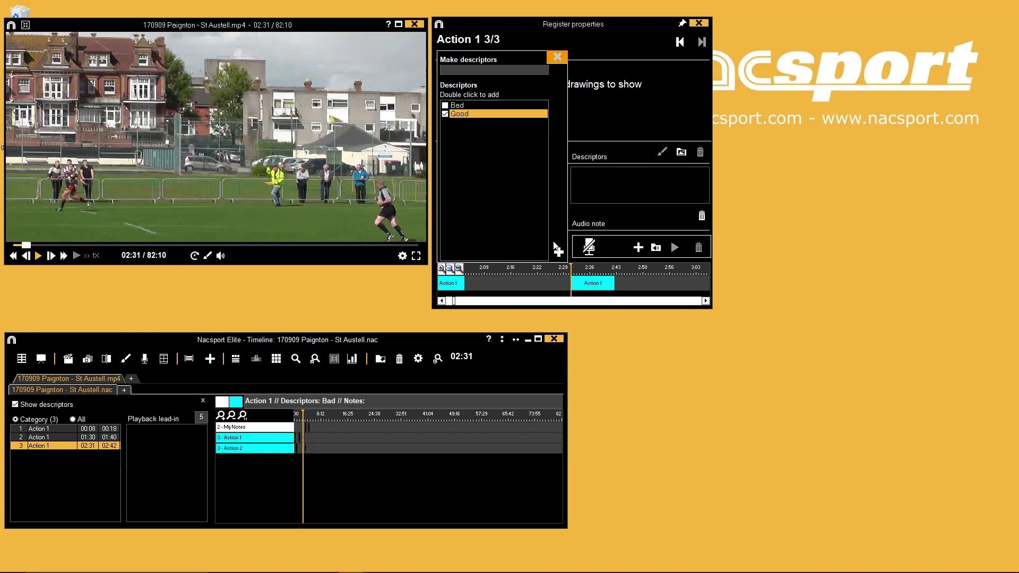
left_click(559, 253)
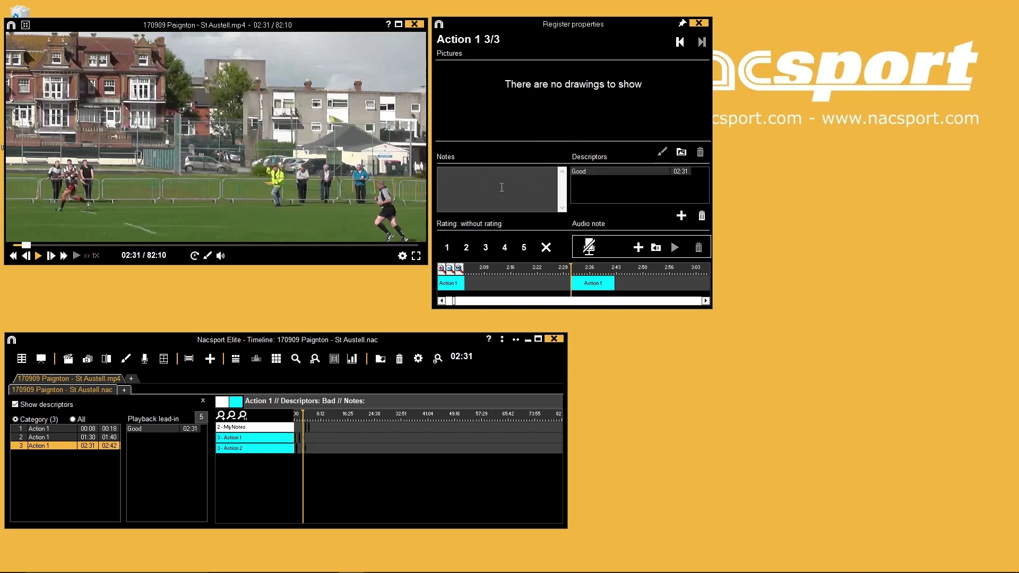
- Step through the three Action 2 clips (00:25, 00:37, 03:22), then close the properties panel
left_click(237, 449)
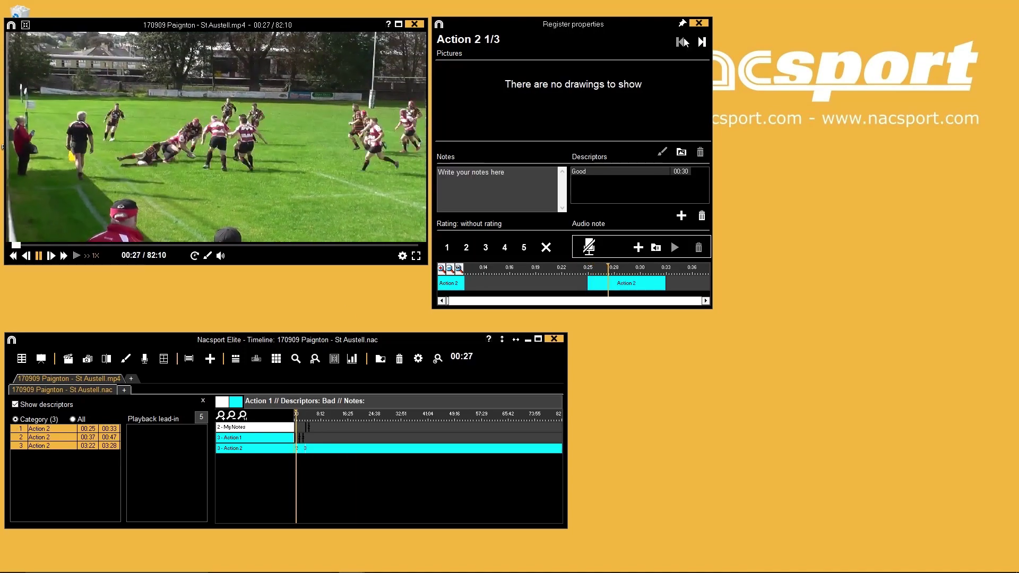
left_click(702, 42)
left_click(701, 42)
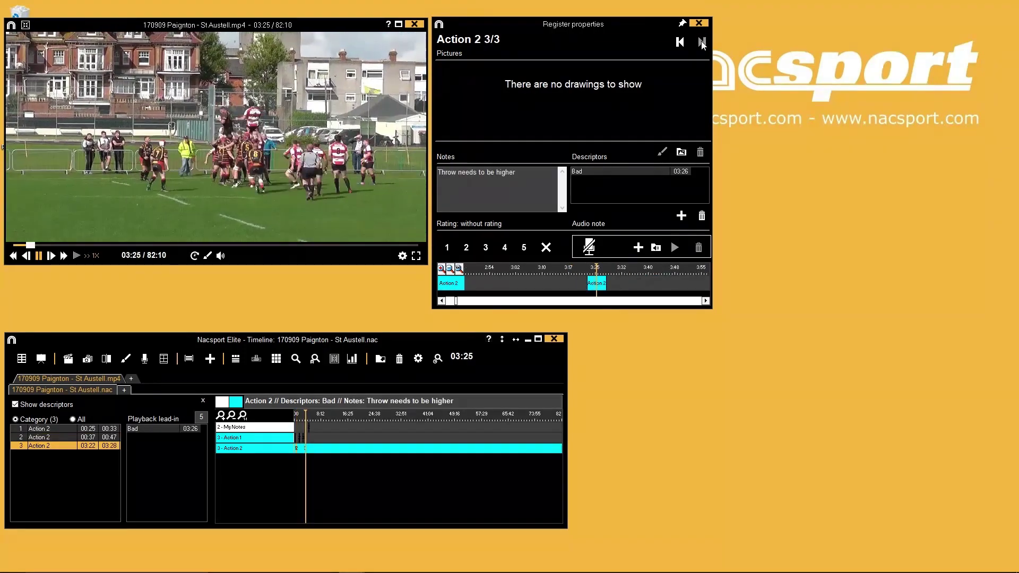
left_click(699, 23)
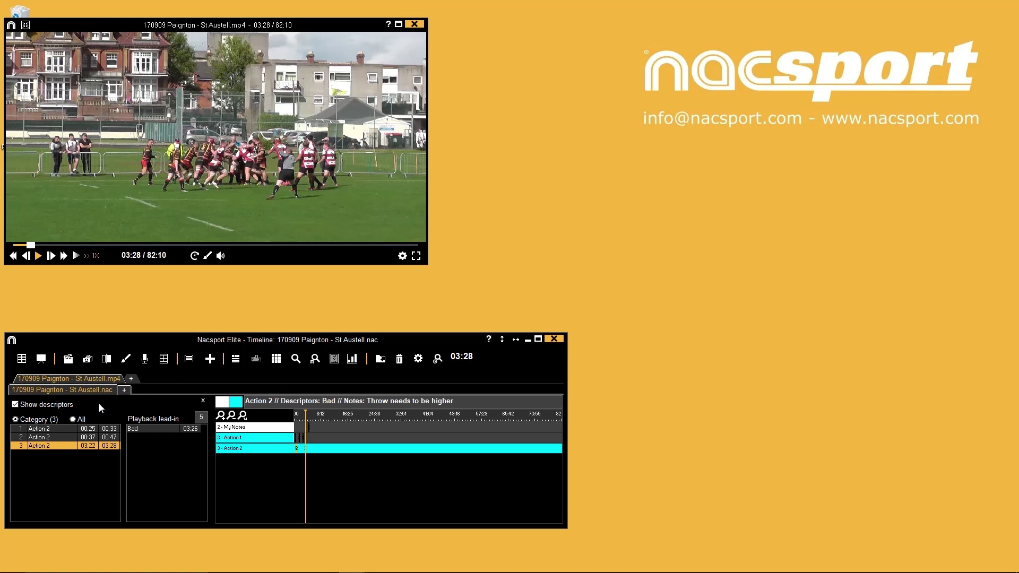
- Start a new presentation from the Presentations menu and save it as 'New Presentation'
left_click(42, 360)
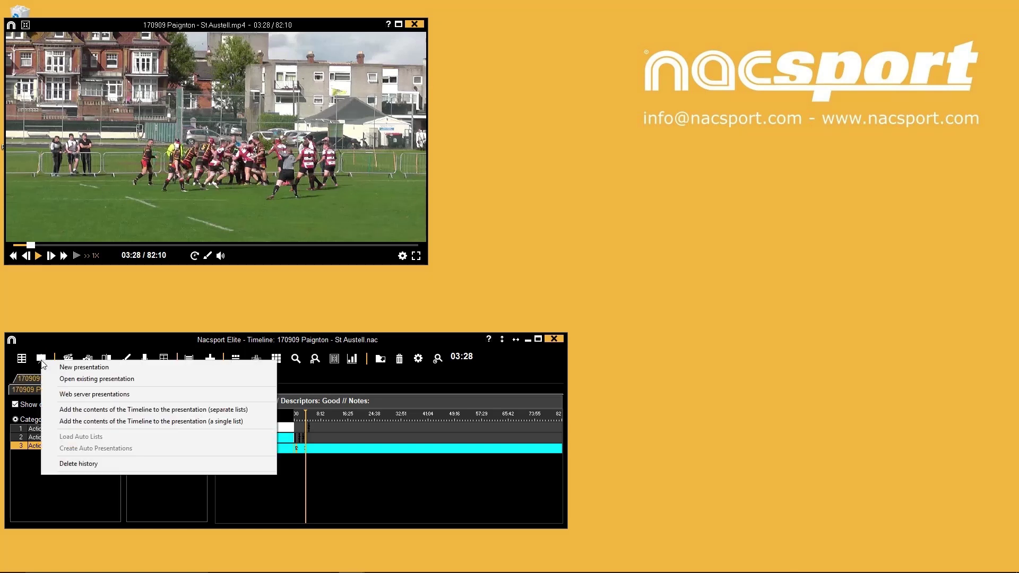
left_click(55, 368)
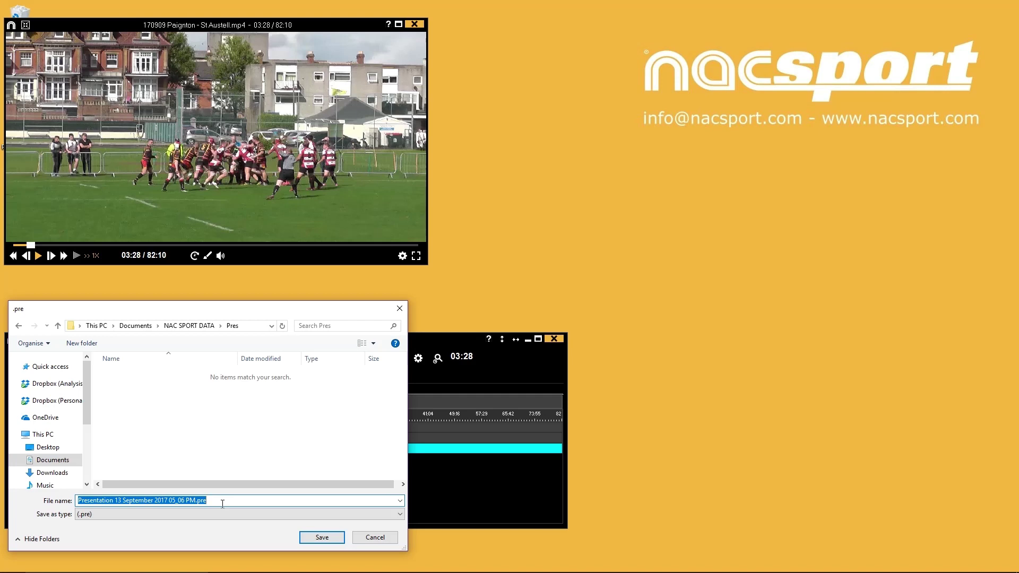
type("New Presentation")
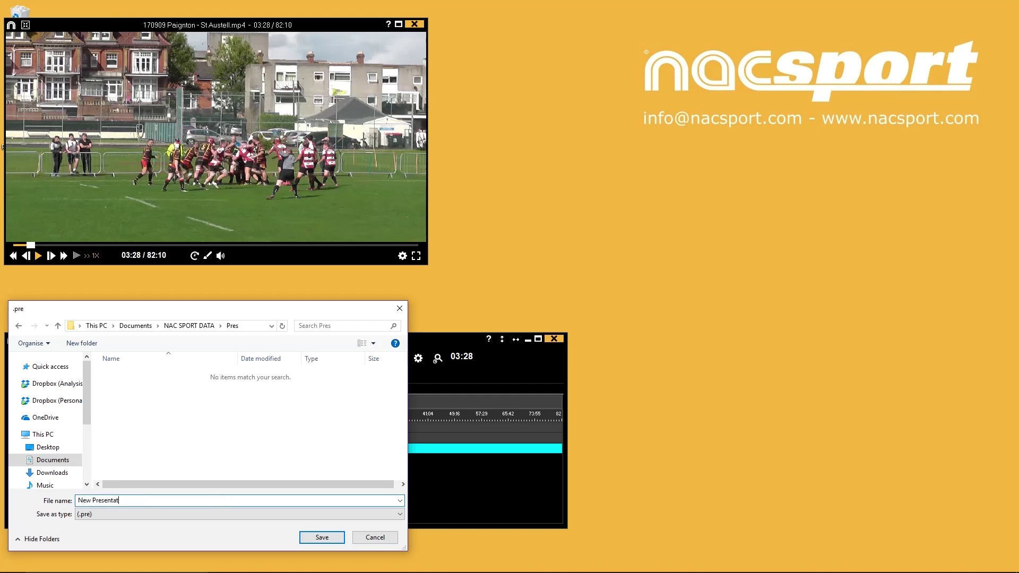
left_click(321, 538)
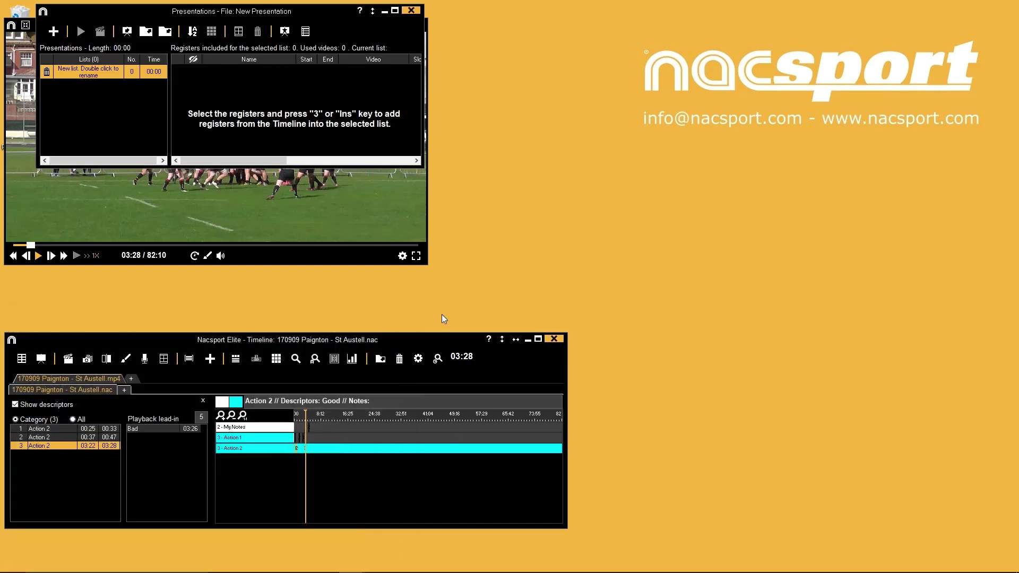
- Move the Presentations window right and rename its 'New list' to 'Key Clips'
left_click_drag(200, 10, 770, 141)
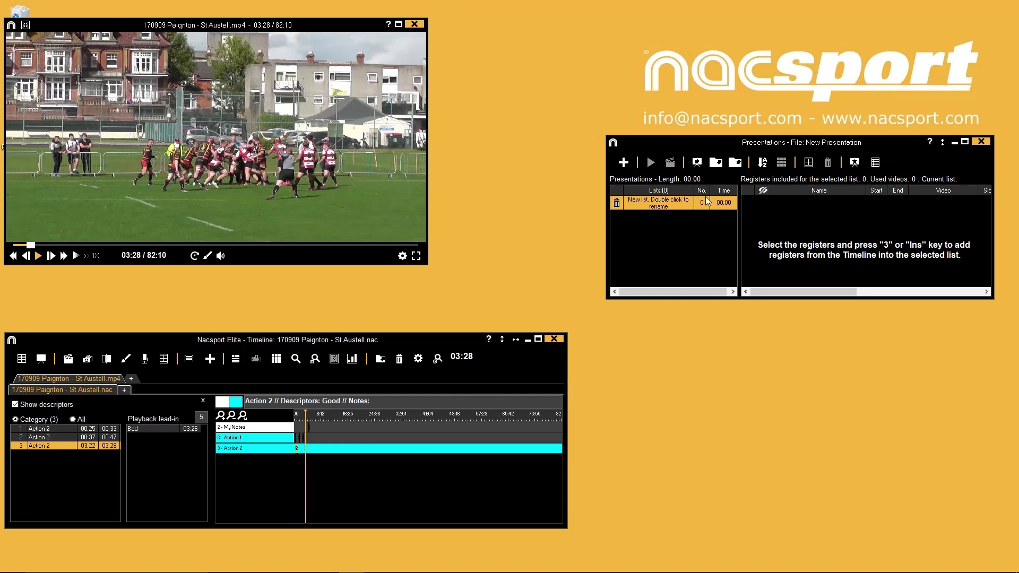
double_click(668, 204)
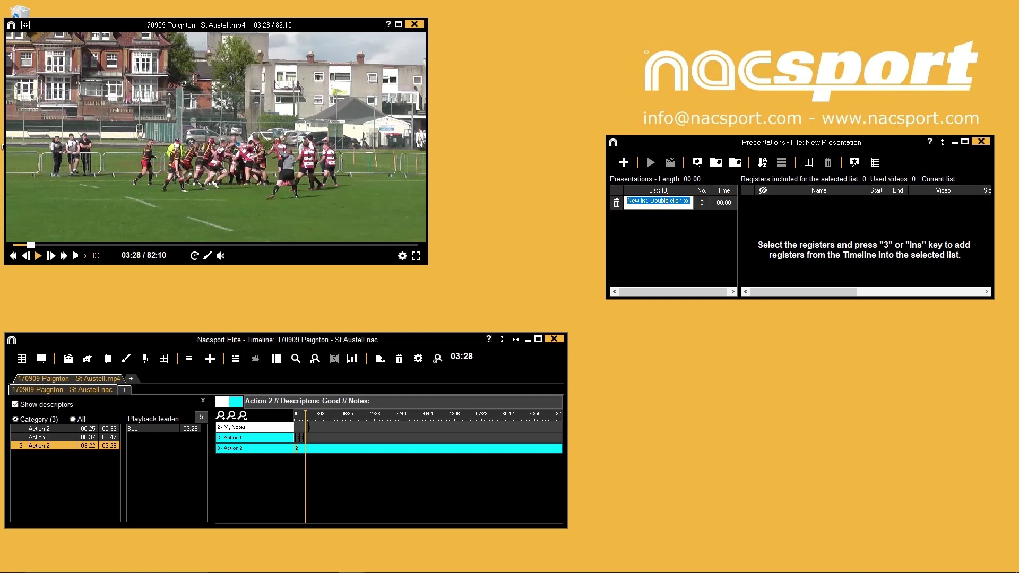
type("Key Clips")
key("Return")
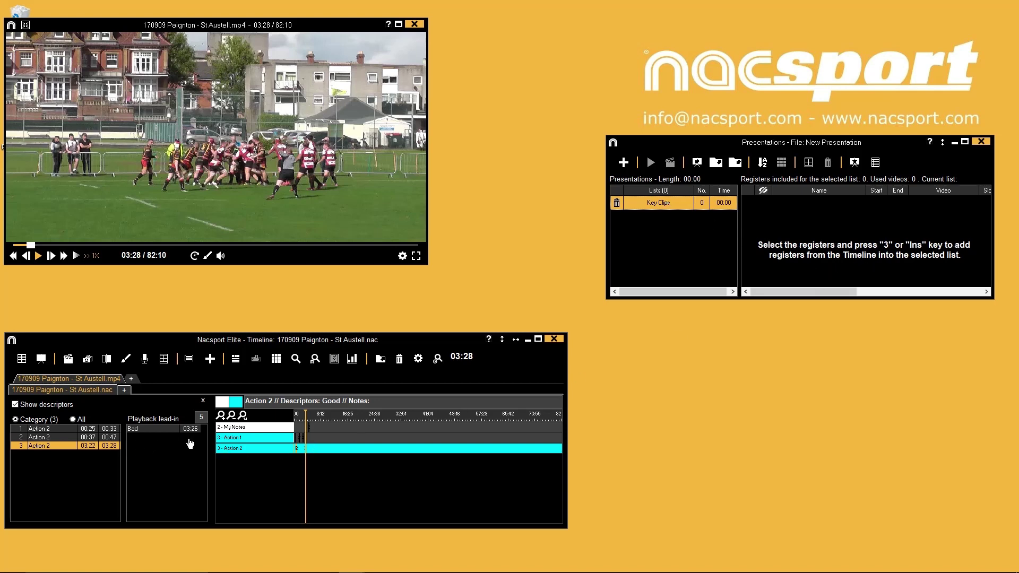
- Add an Action 1 clip and the second Action 2 clip to Key Clips
left_click(225, 439)
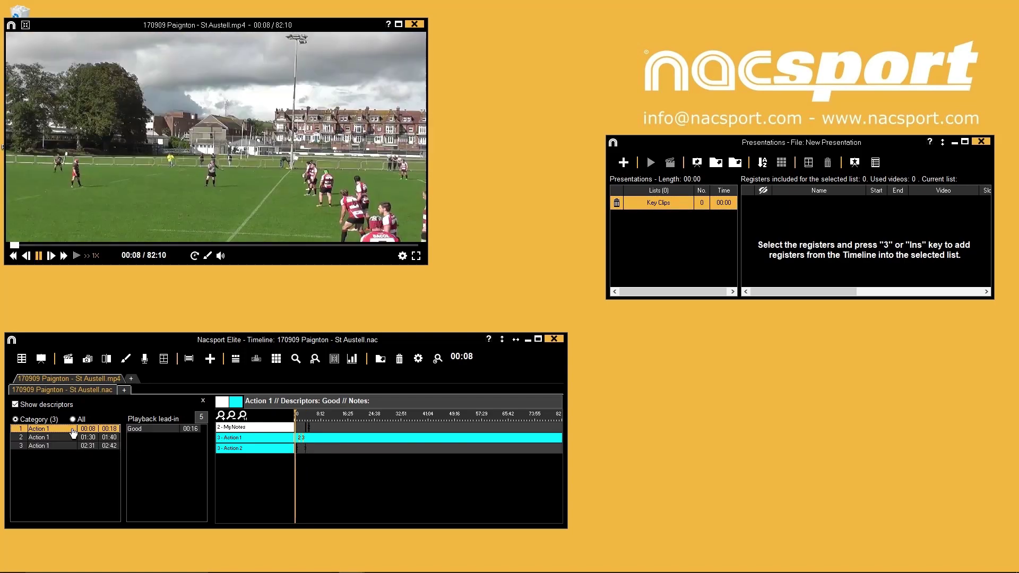
key("3")
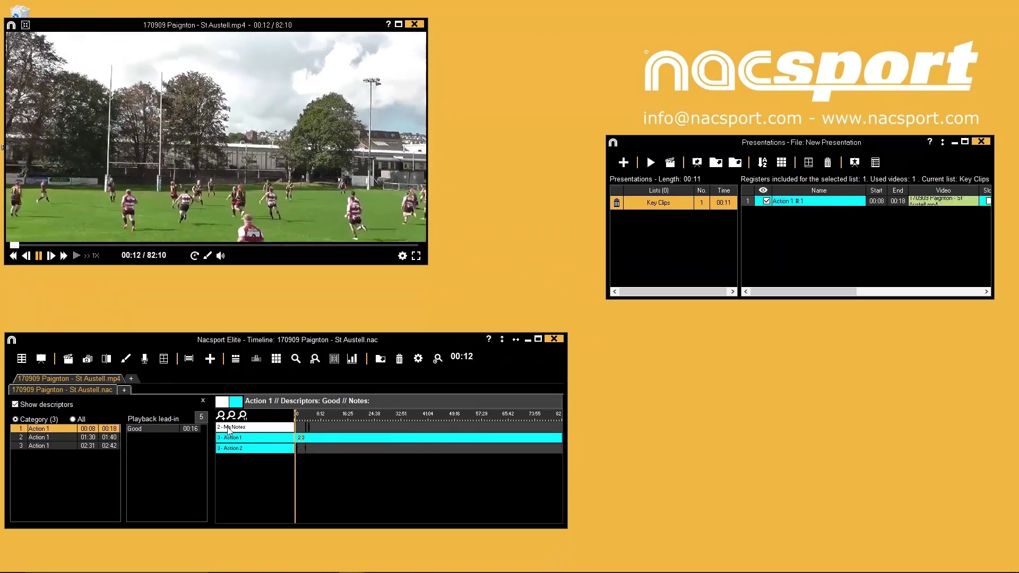
left_click(91, 446)
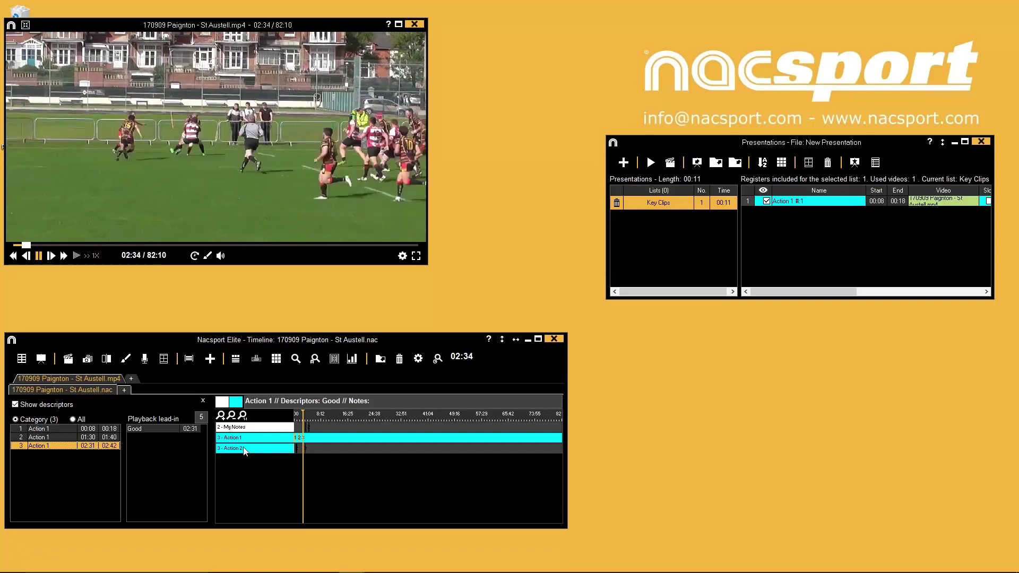
left_click(244, 449)
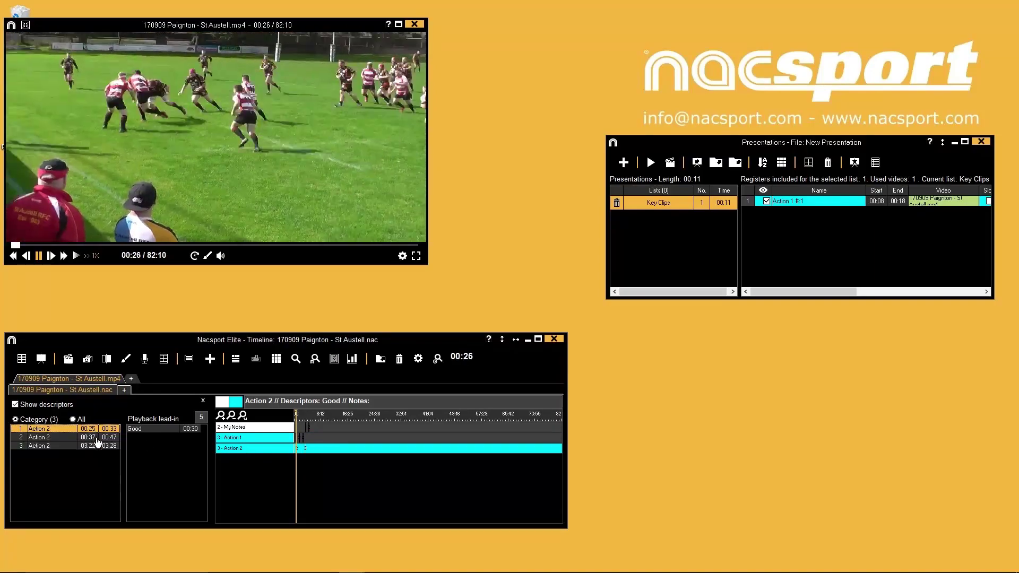
left_click(53, 438)
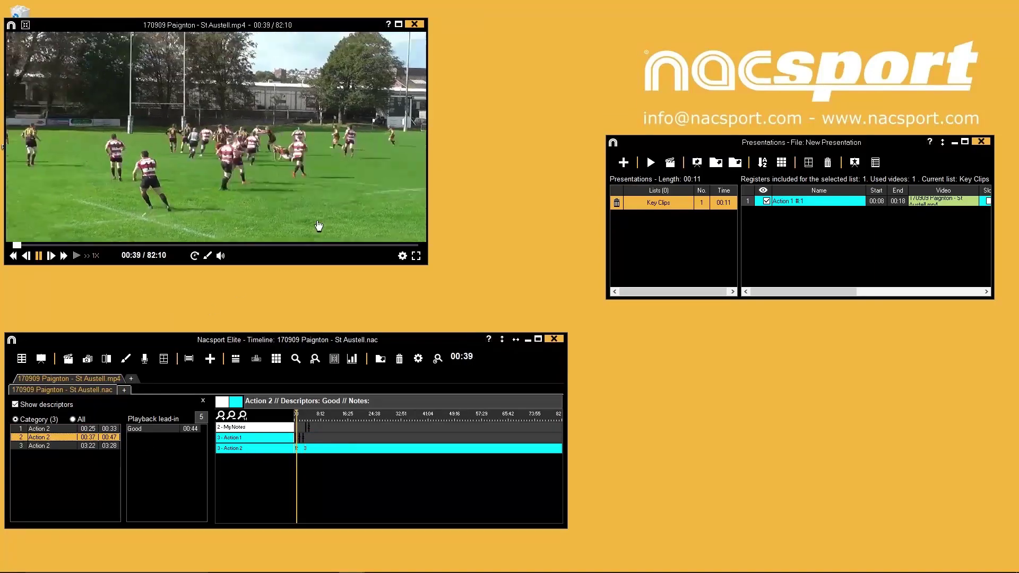
key("3")
- Create a list named 'Check' holding the three Action 1 clips
double_click(661, 217)
left_click(660, 216)
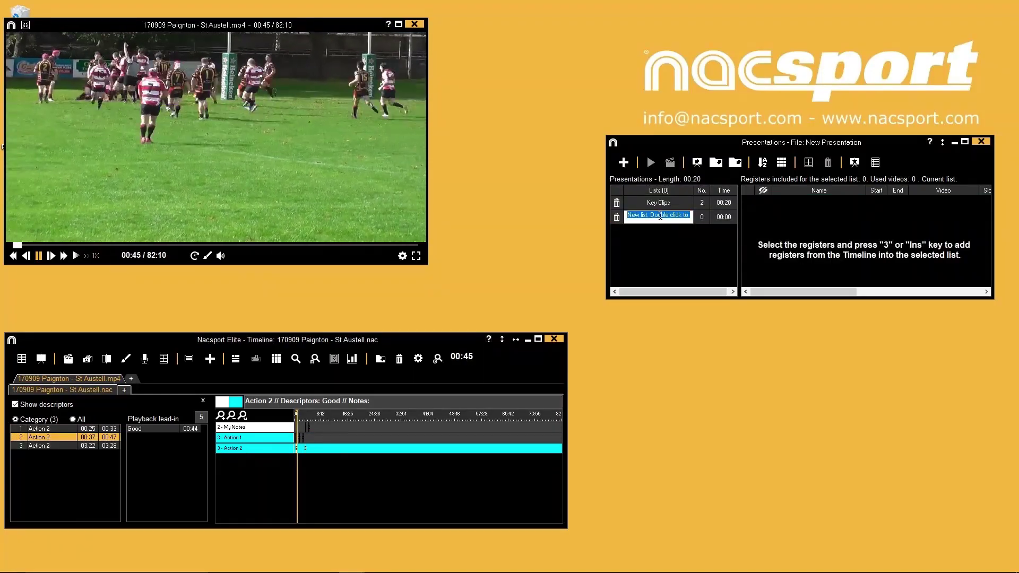
type("Check")
key("Return")
left_click(263, 440)
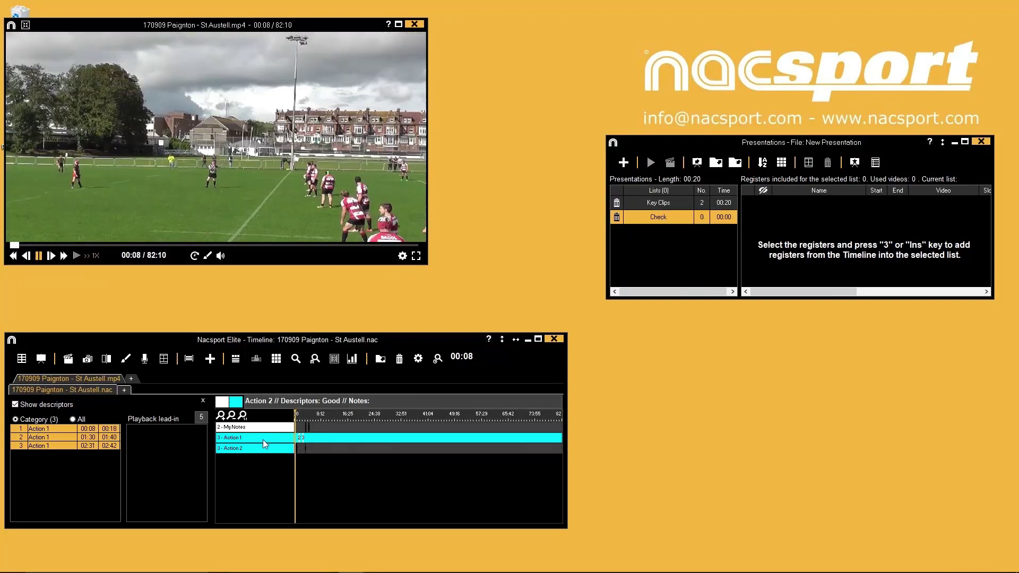
key("3")
- Create a list named 'My Notes' holding the two My Notes clips
left_click(623, 163)
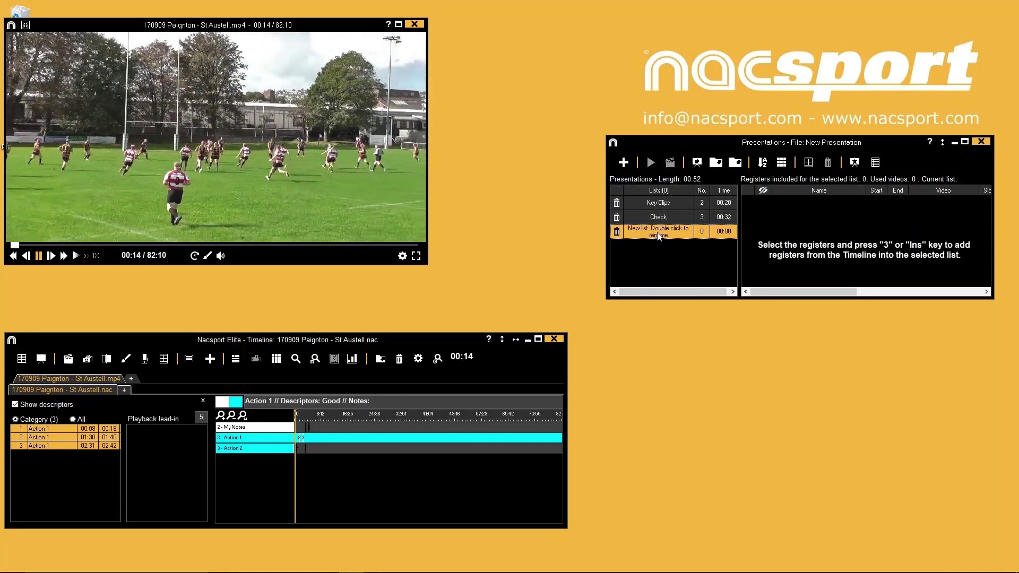
type("My Notes")
key("Return")
key("space")
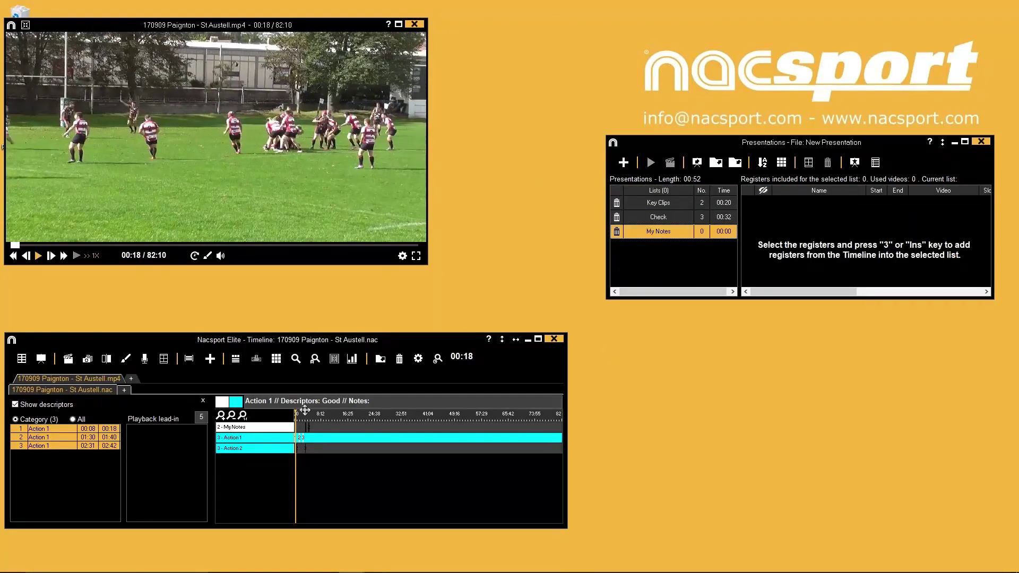
left_click(258, 429)
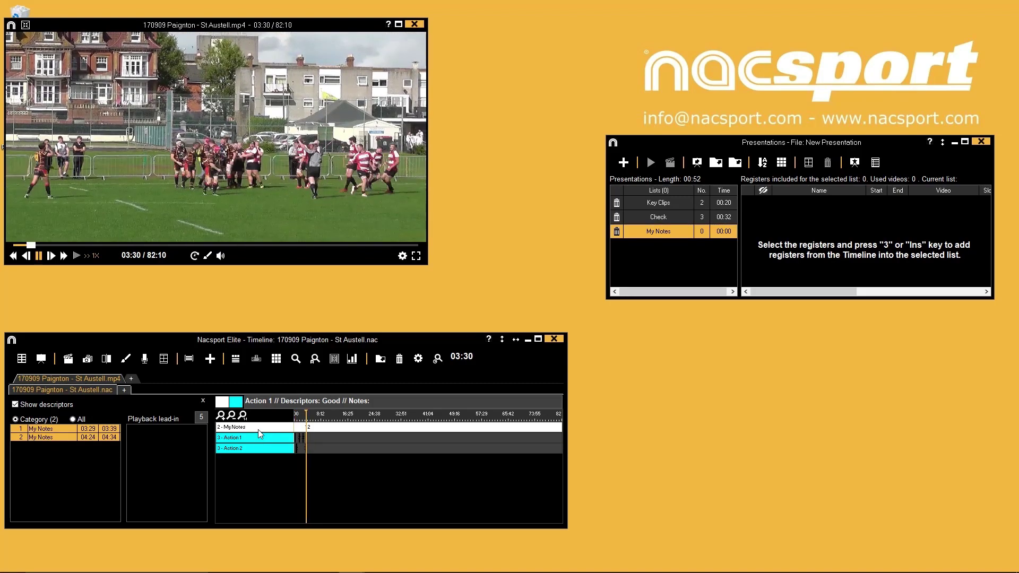
key("3")
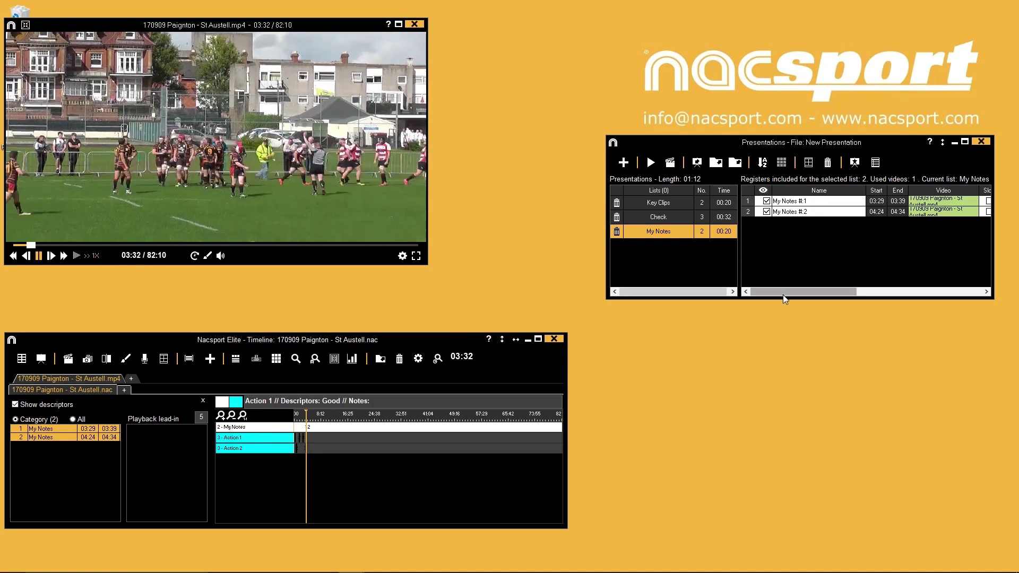
- Copy the first My Notes clip into the Check list, giving it four clips
left_click_drag(782, 295, 910, 284)
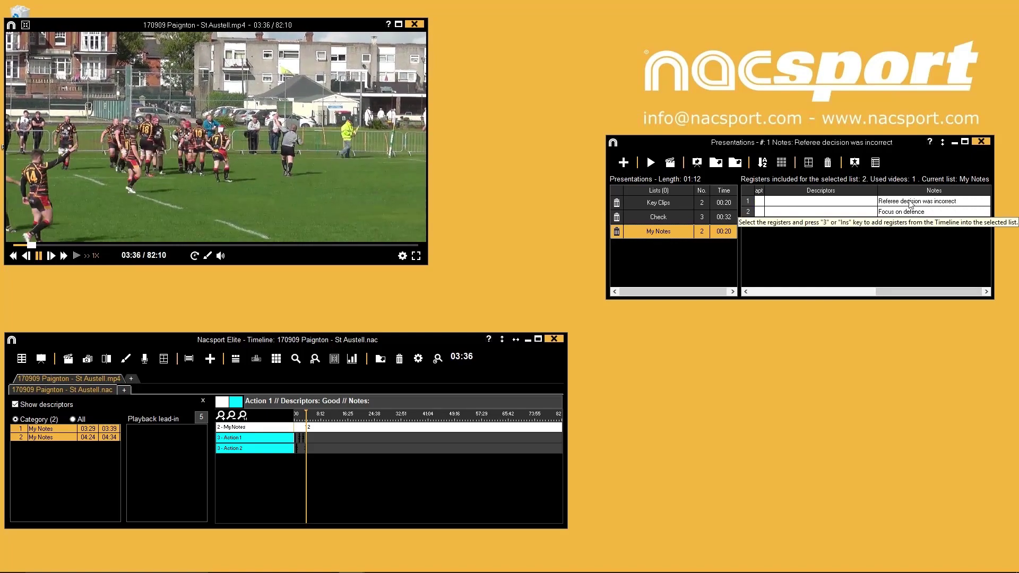
left_click_drag(907, 292, 766, 290)
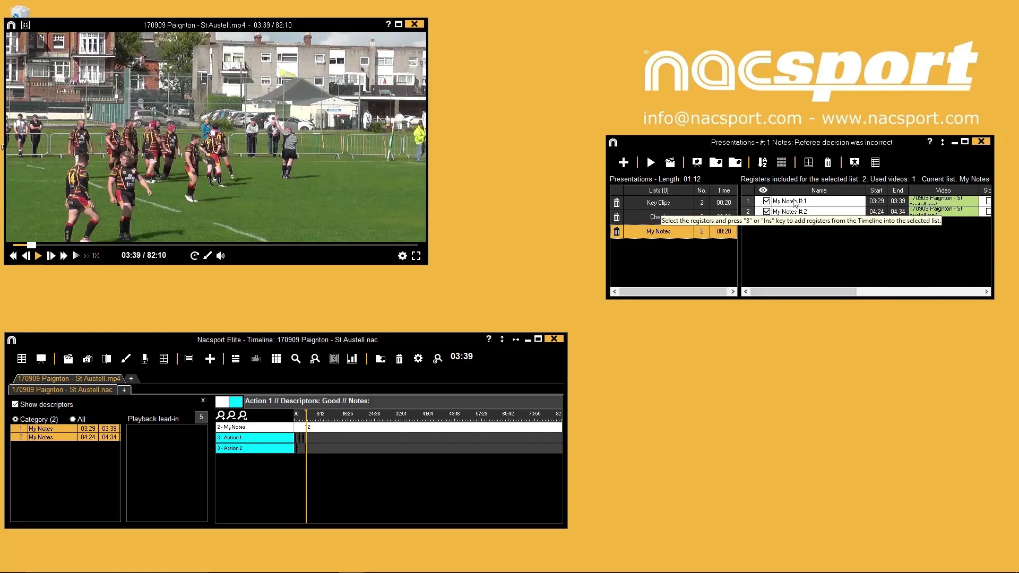
left_click(795, 202)
left_click(715, 217)
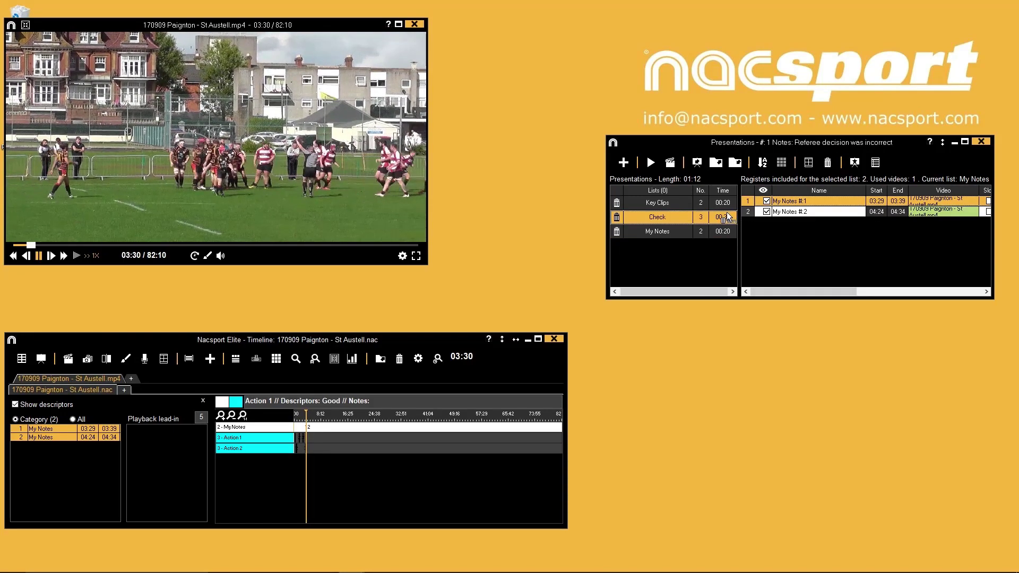
left_click_drag(715, 217, 715, 217)
- Move the second My Notes clip to the top, then restore the original clip order
left_click(658, 232)
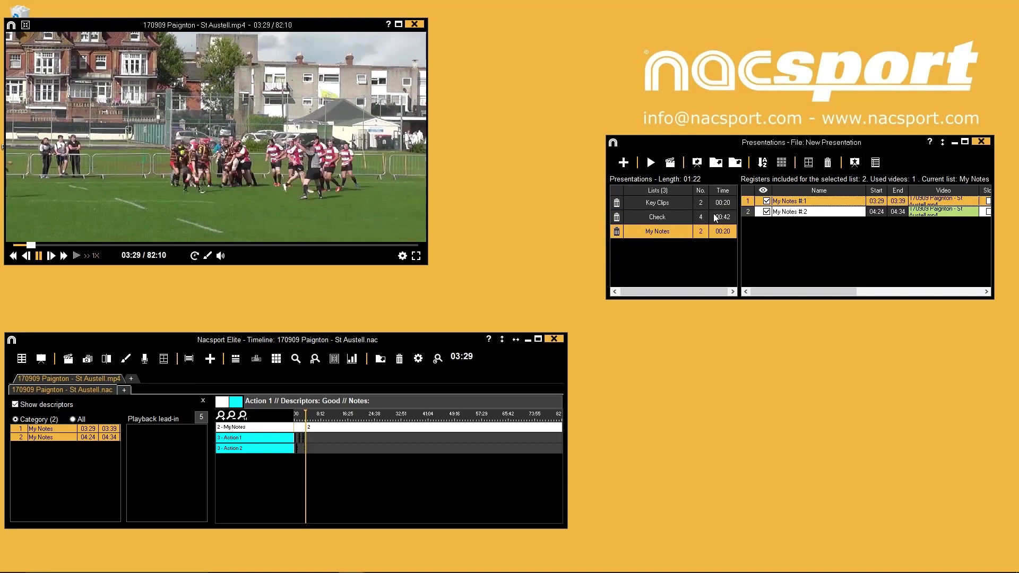
left_click(792, 213)
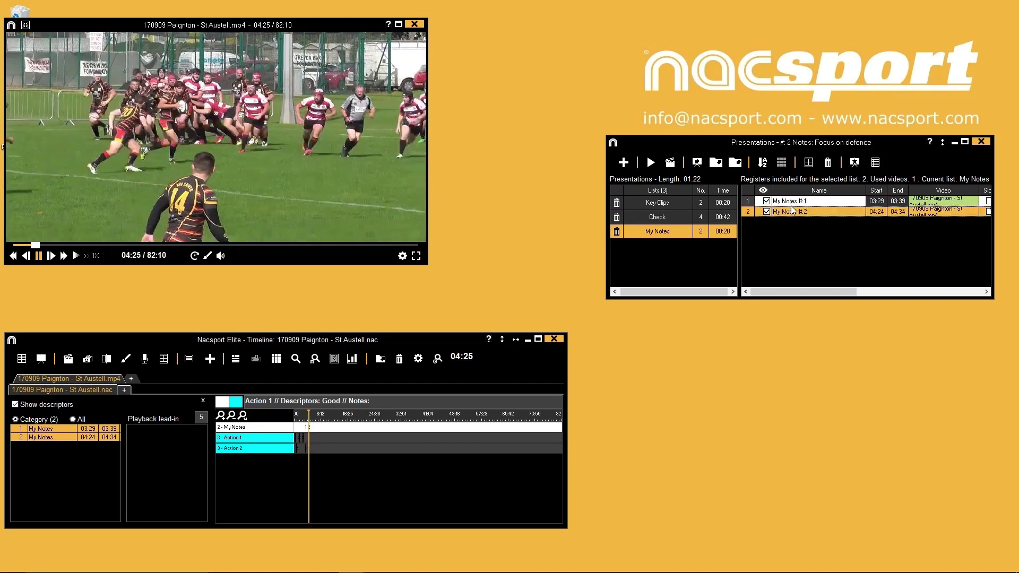
left_click_drag(792, 213, 788, 206)
left_click(791, 211)
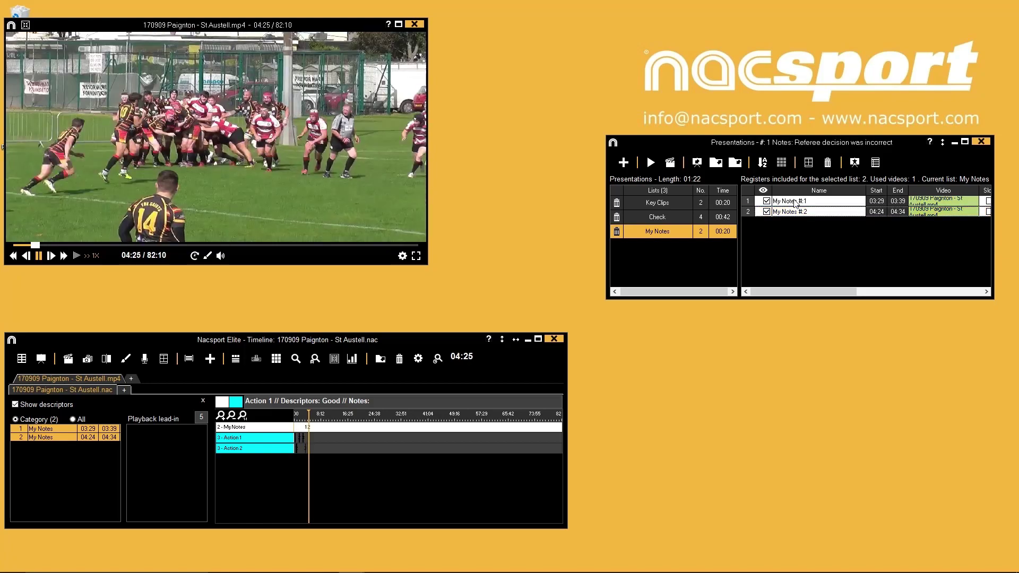
- Open Action 1 #:1 from Key Clips and write the note 'Check our chase procedure'
left_click(706, 206)
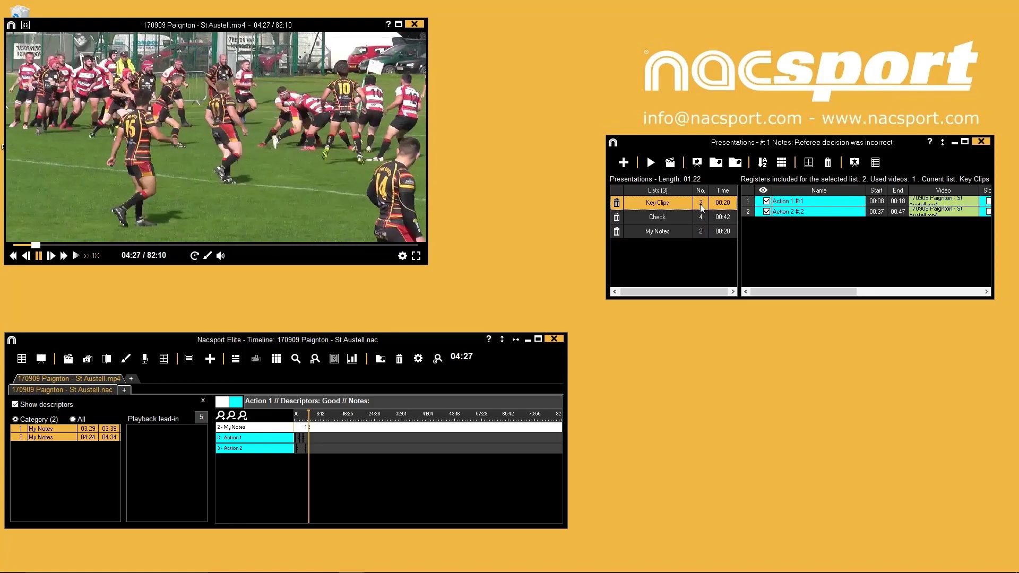
left_click(696, 163)
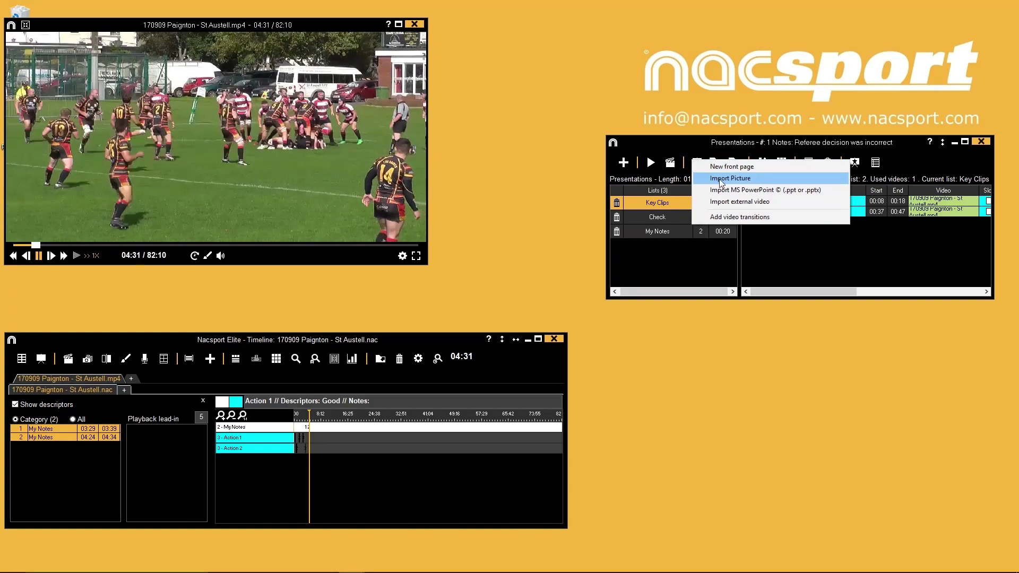
left_click(779, 253)
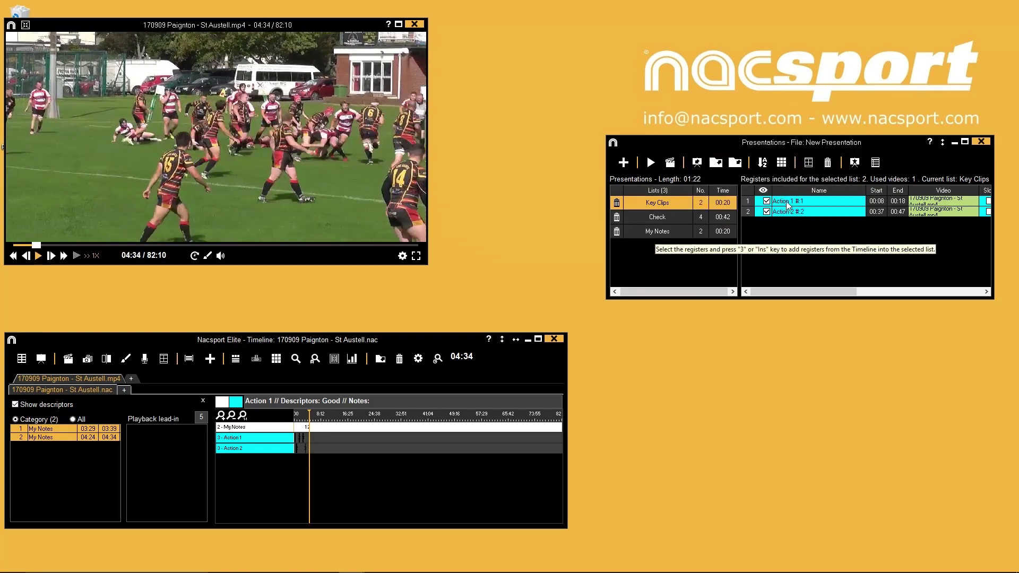
double_click(788, 202)
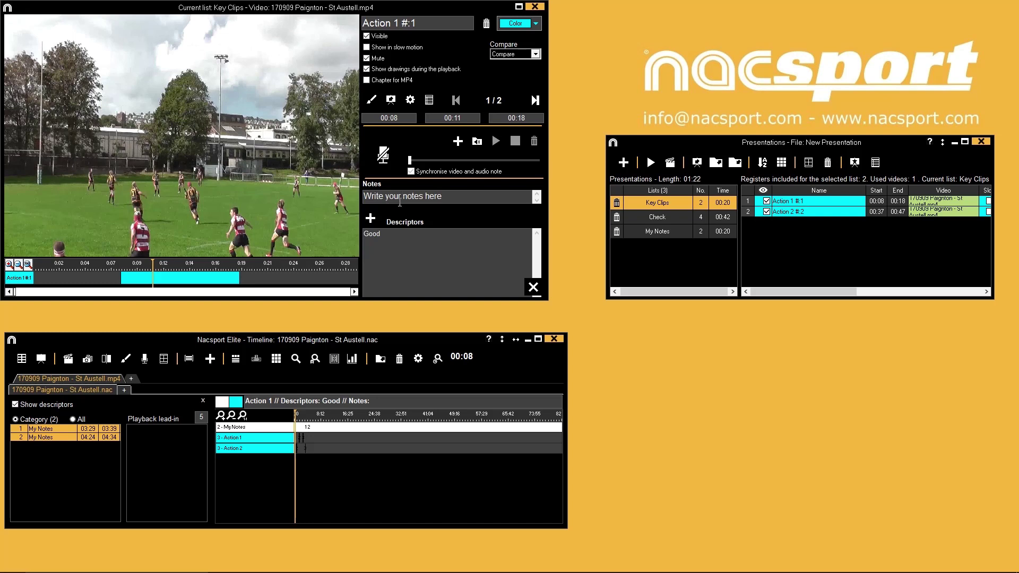
left_click(406, 196)
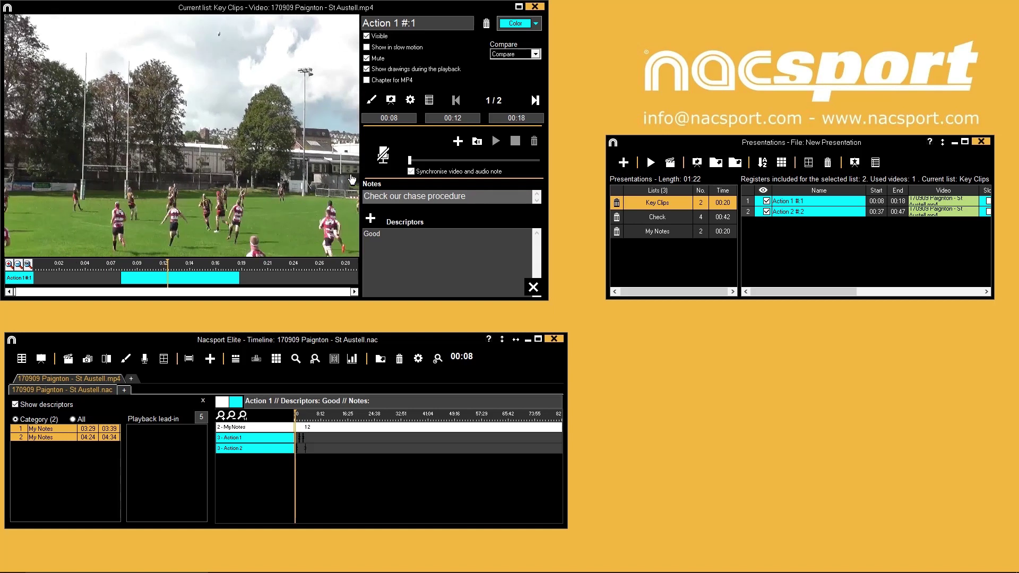
- Draw a red curved arrow across the pitch from the bottom-left player
left_click(373, 102)
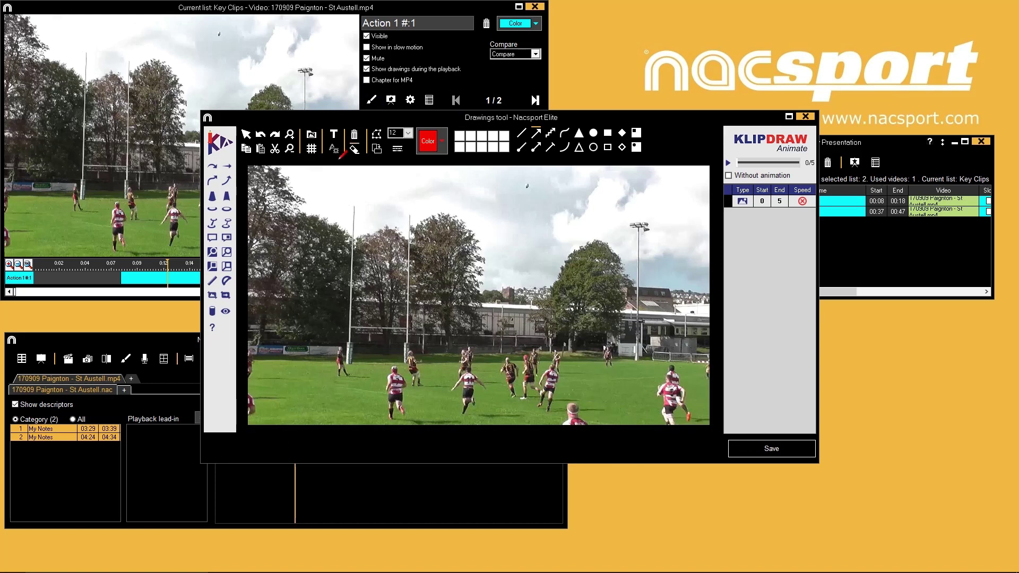
left_click(212, 224)
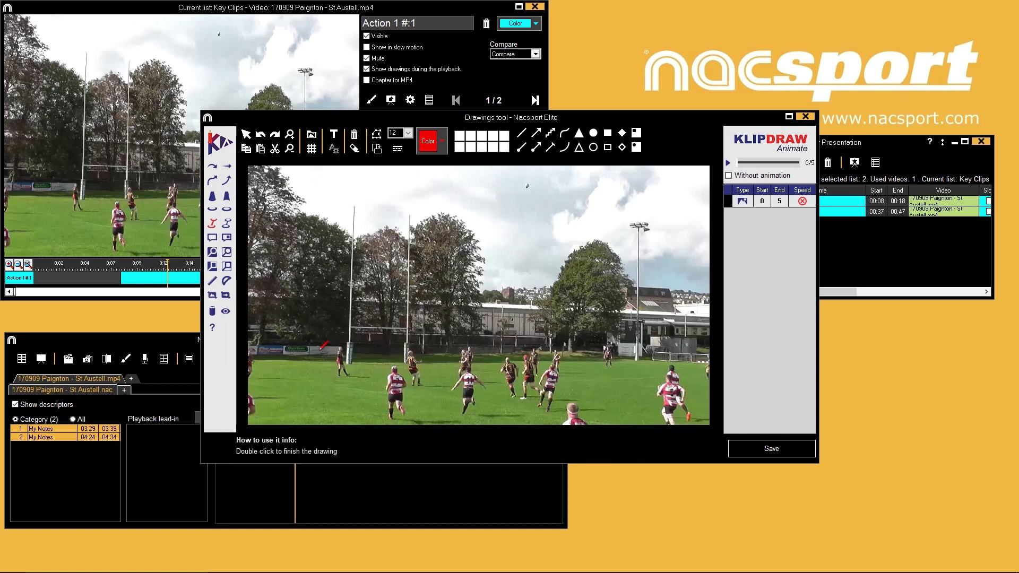
left_click(396, 419)
double_click(560, 410)
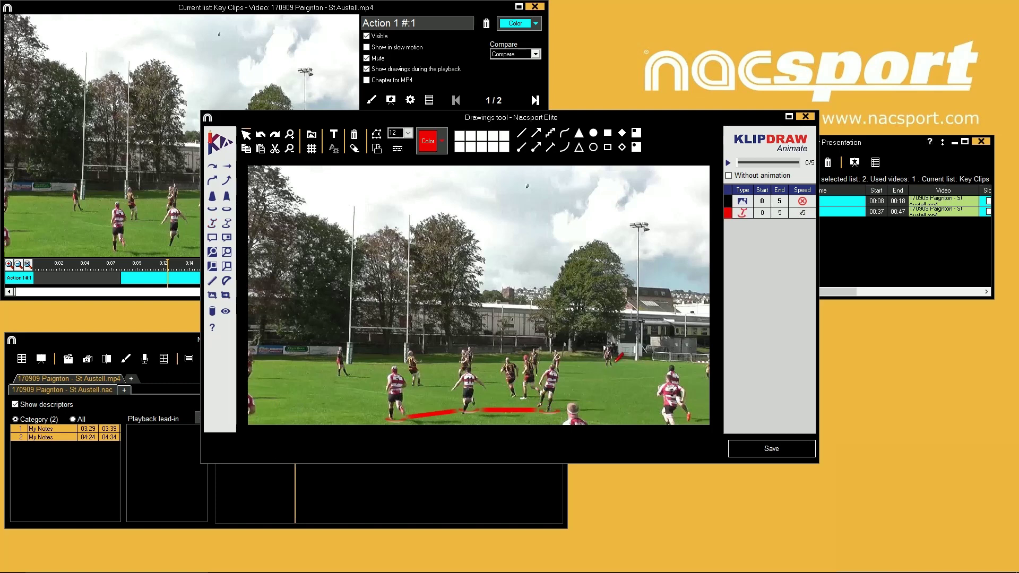
- Place a yellow spotlight on the central player, set to start at second 3
left_click(212, 196)
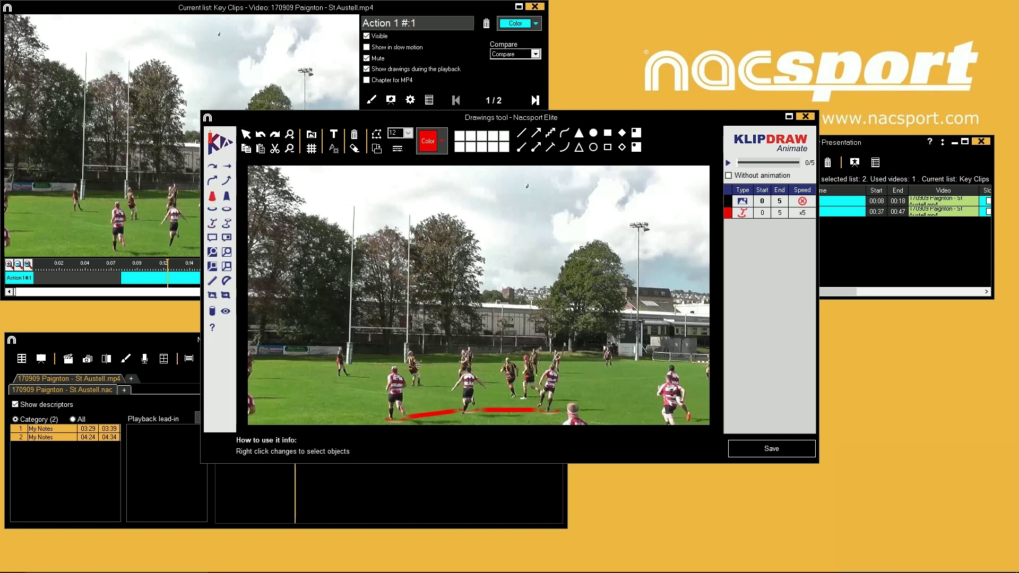
left_click(418, 382)
left_click(460, 135)
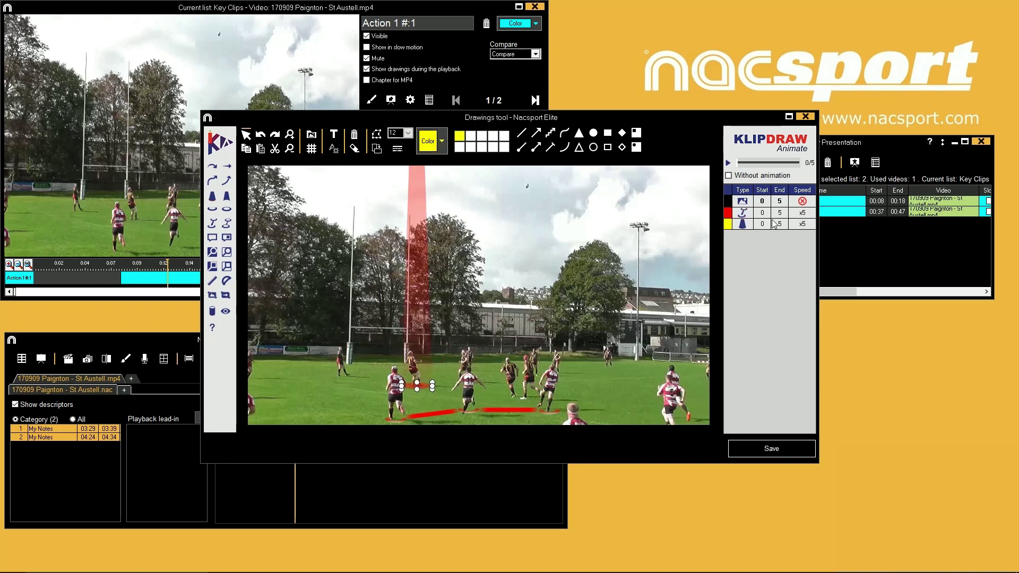
left_click(771, 226)
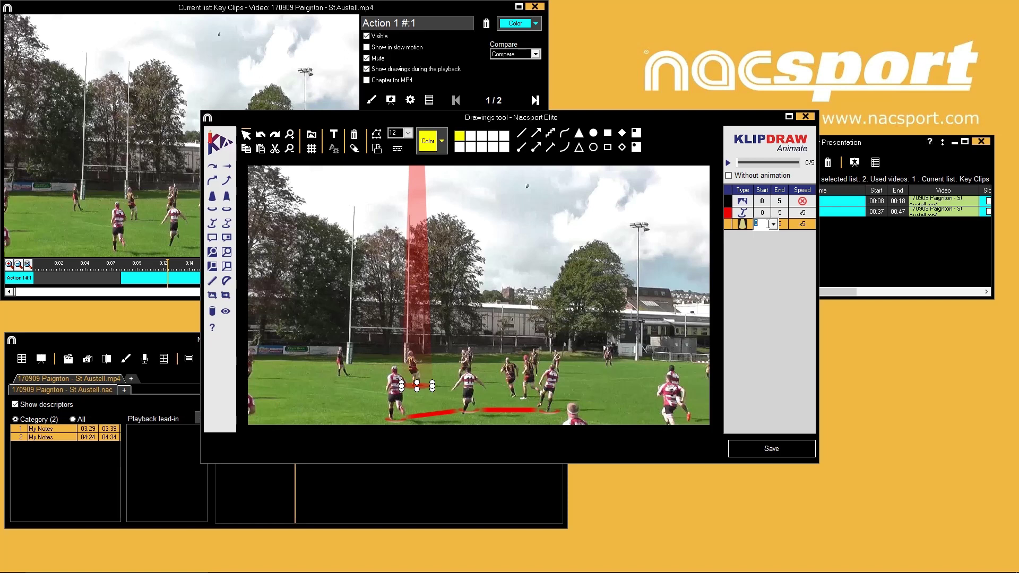
type("3")
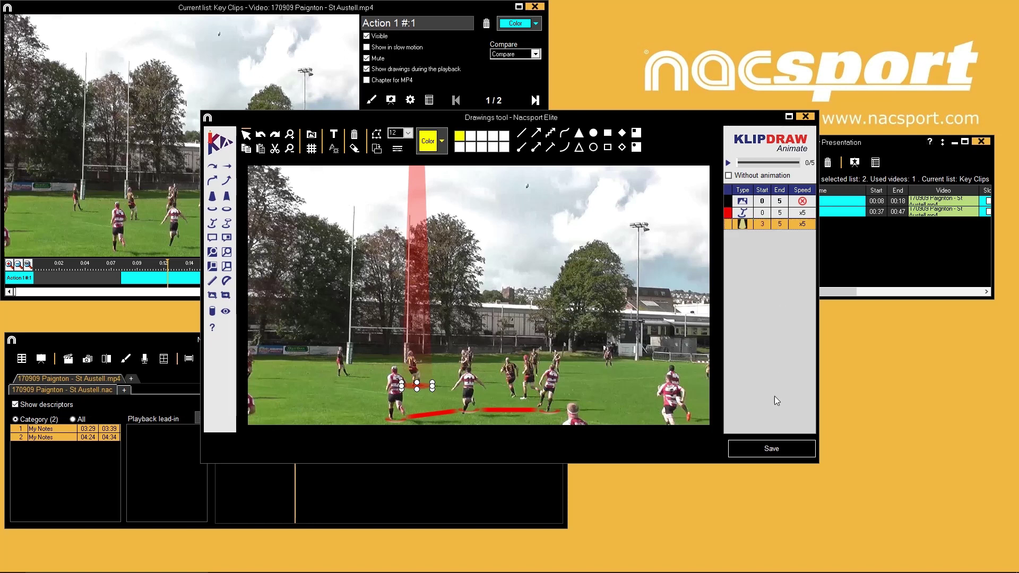
left_click(778, 450)
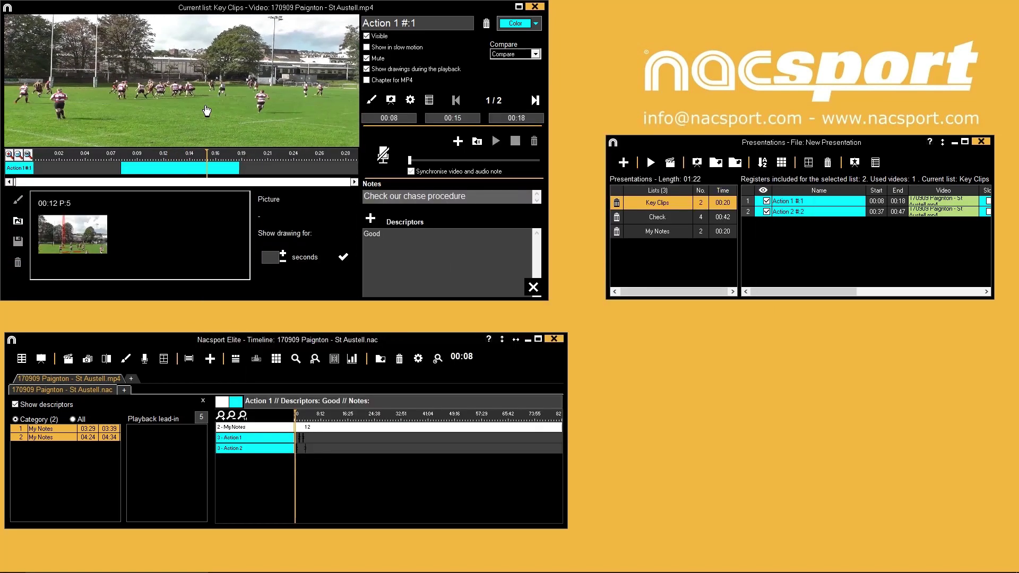
- Move to Action 2 #:2, add the note 'Good try', and close the clip editor
left_click(534, 103)
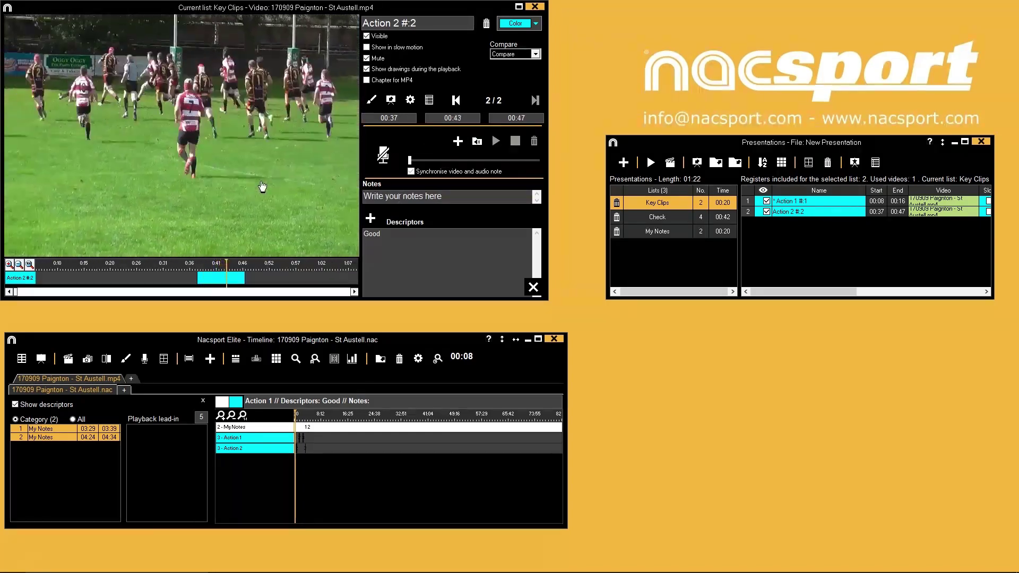
left_click(367, 197)
type("Good try")
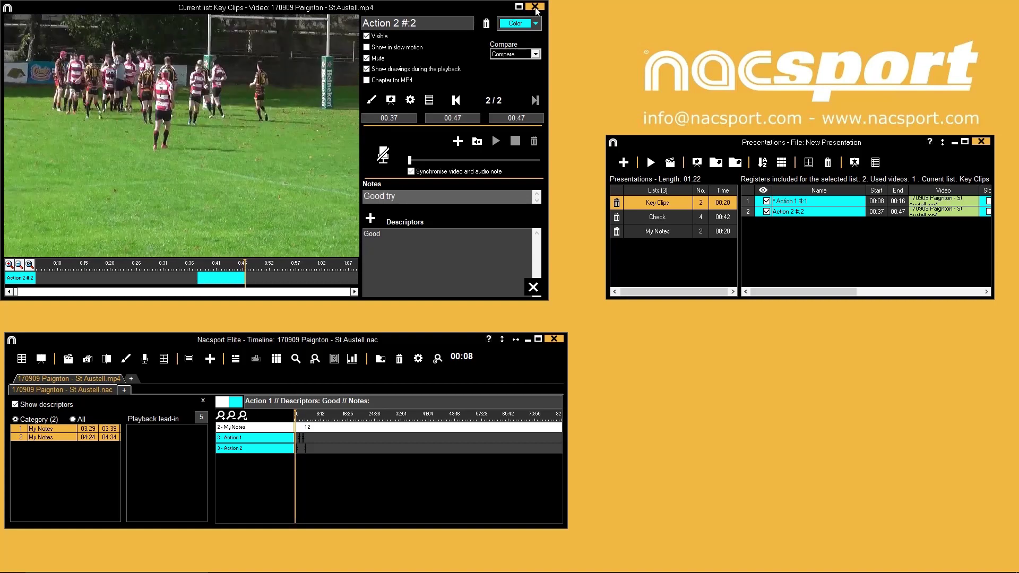
left_click(535, 7)
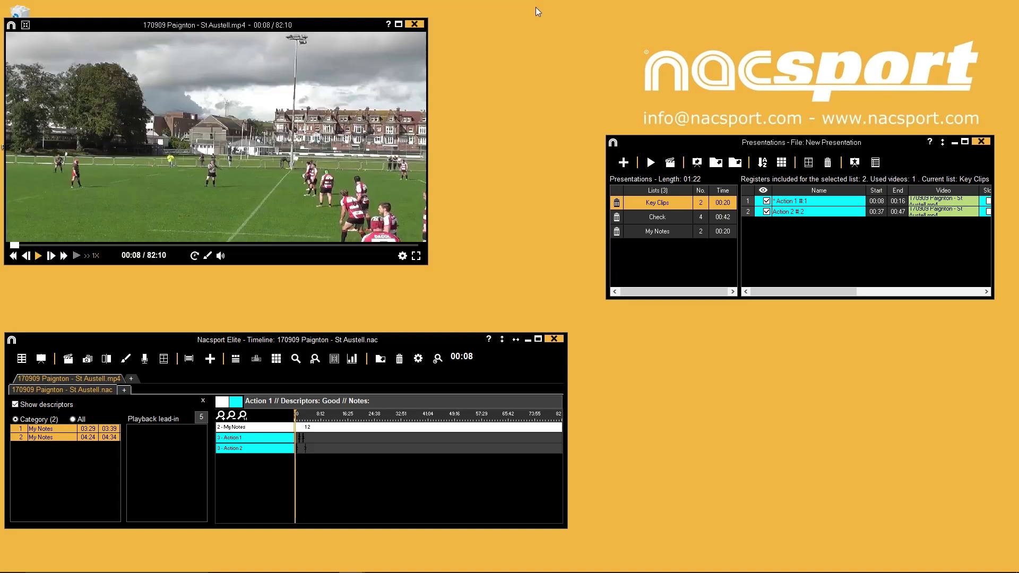
- Play the Key Clips list with its note overlay, check its playback options, then close the player
left_click(651, 162)
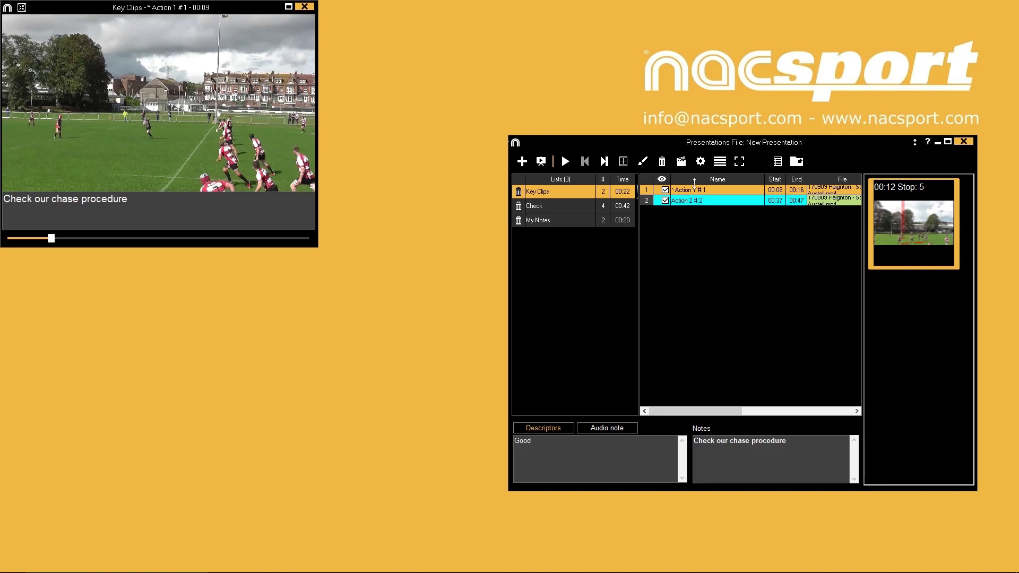
left_click(699, 162)
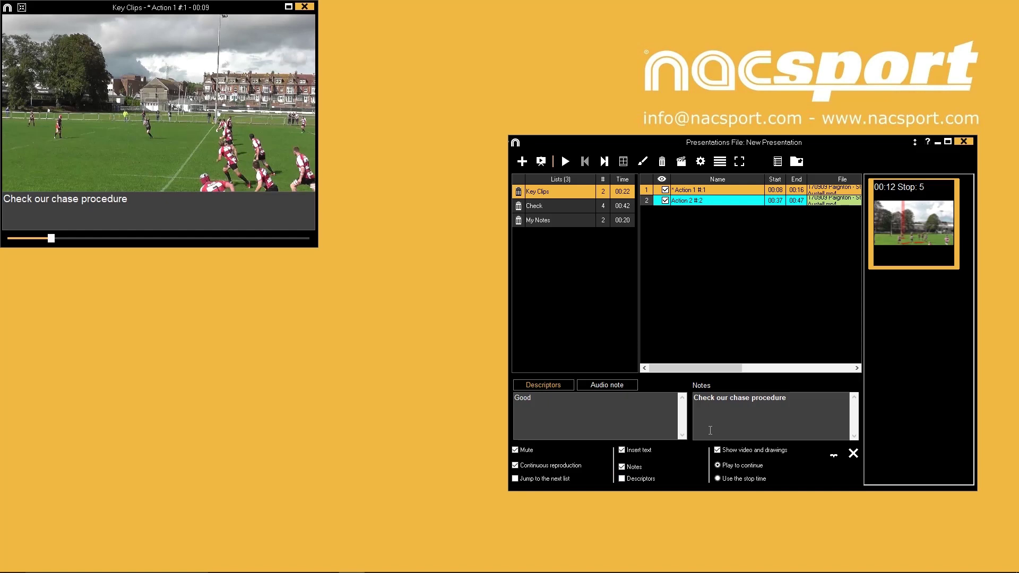
left_click(966, 142)
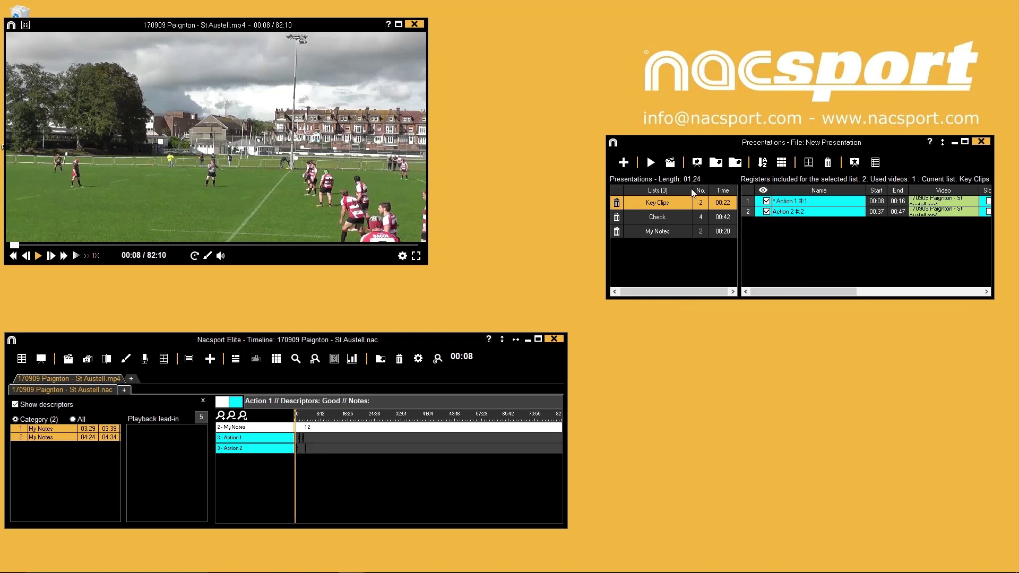
- Produce only the selected Key Clips list at 720p (1280x720) quality in mp4 format
left_click(671, 164)
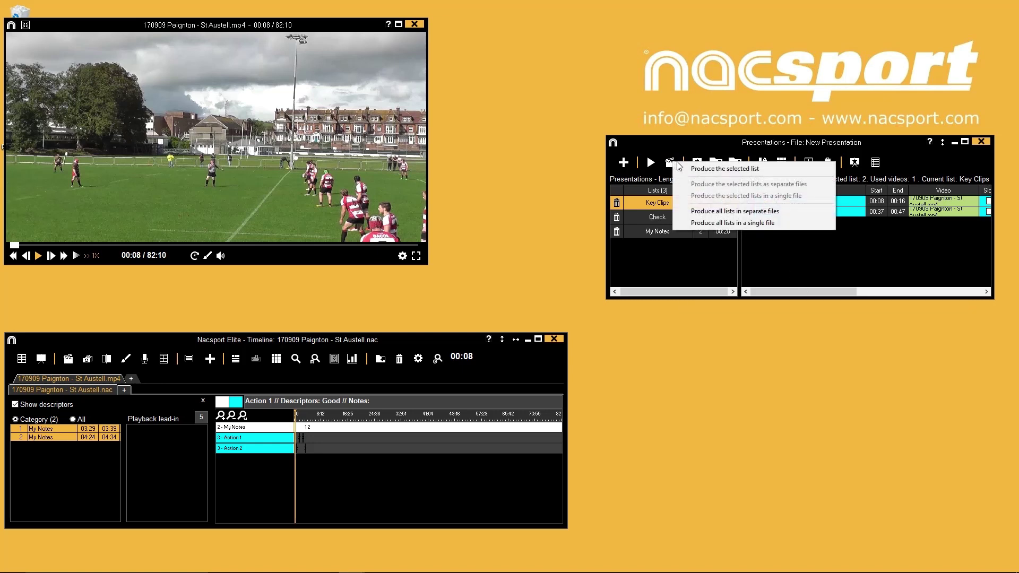
left_click(693, 168)
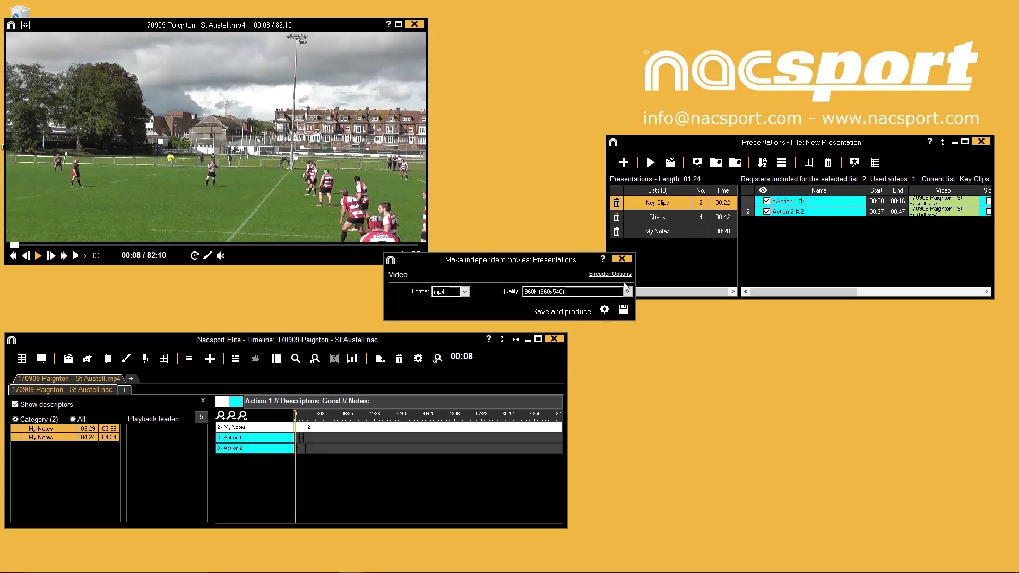
left_click(627, 292)
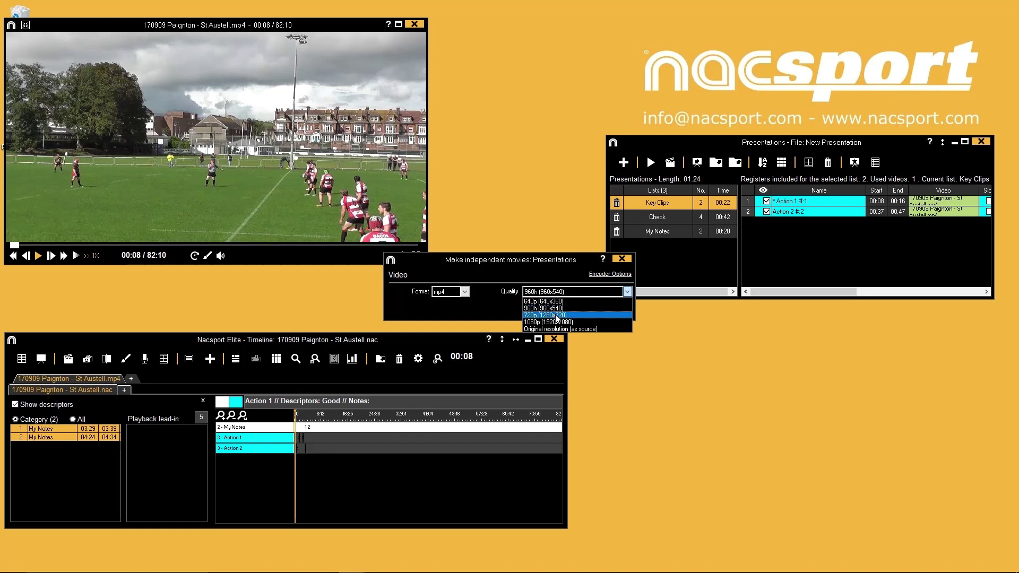
left_click(557, 318)
left_click(465, 292)
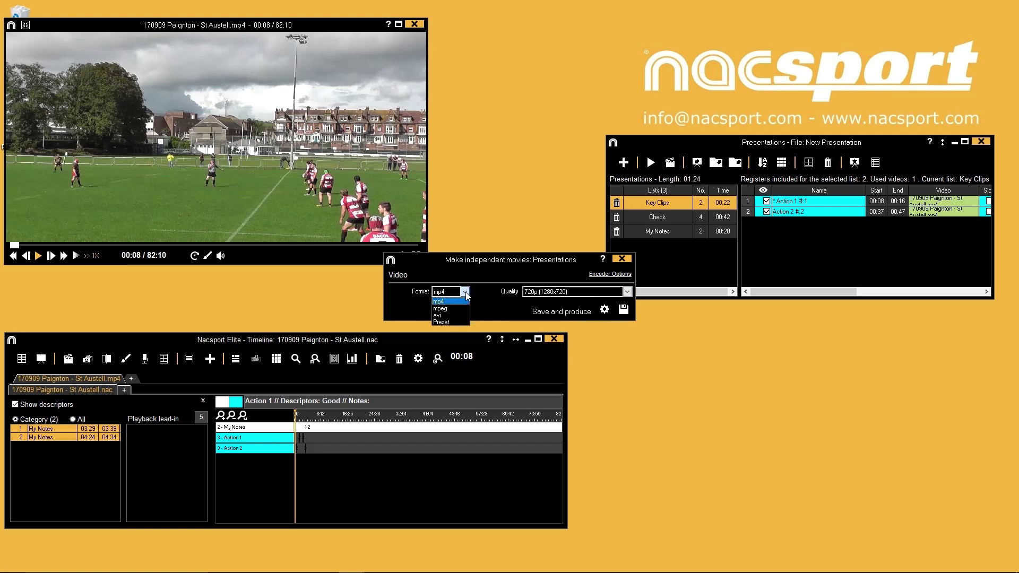
left_click(465, 292)
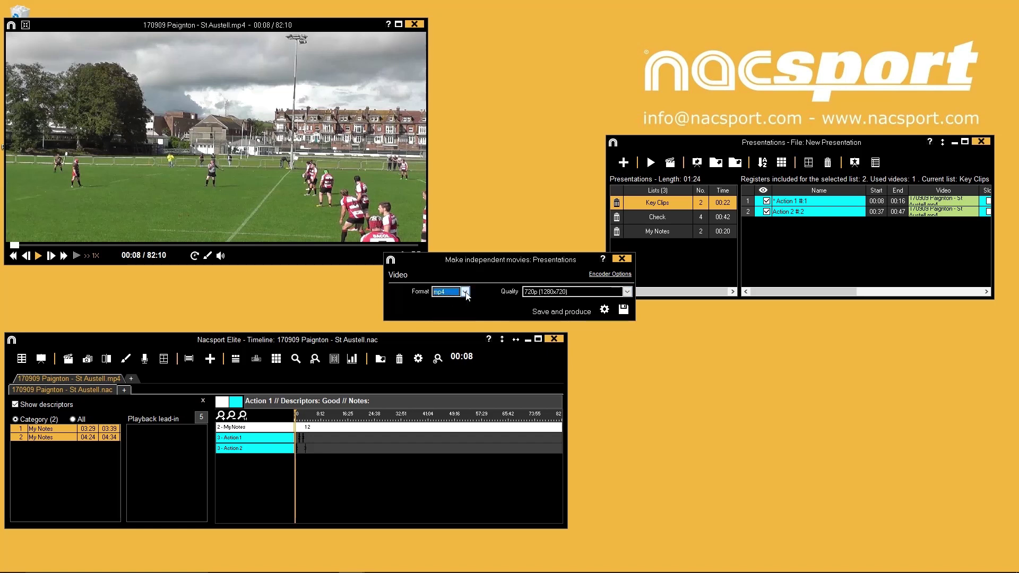
- Turn on audio processing and save the video as Key Clips.mp4 on the Desktop
left_click(605, 309)
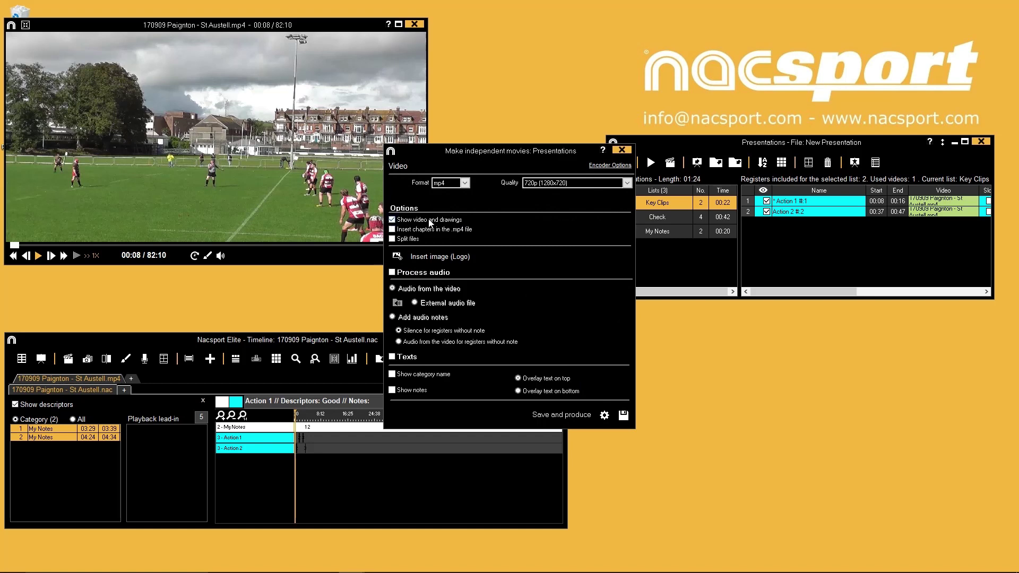
left_click(393, 273)
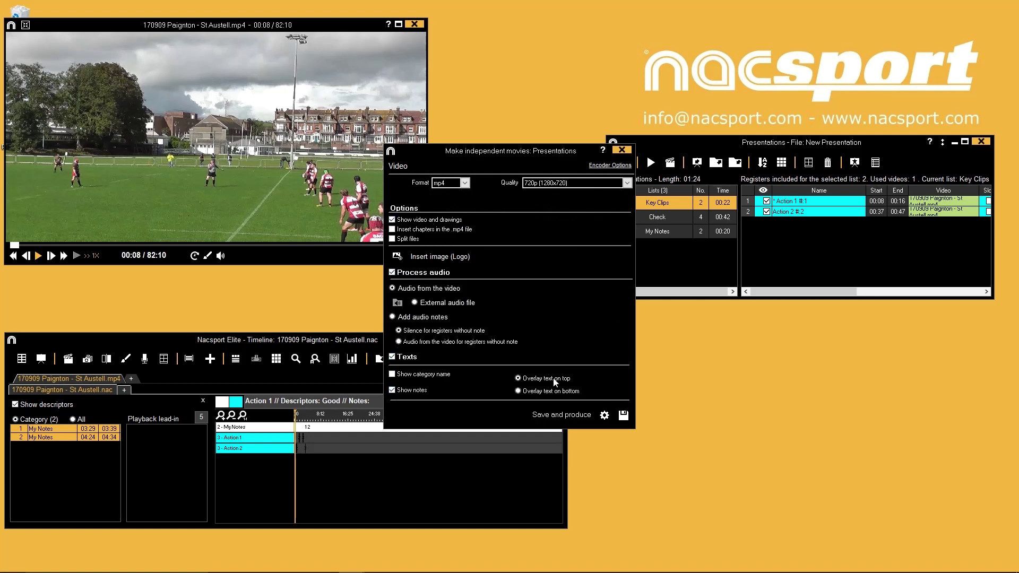
left_click(604, 415)
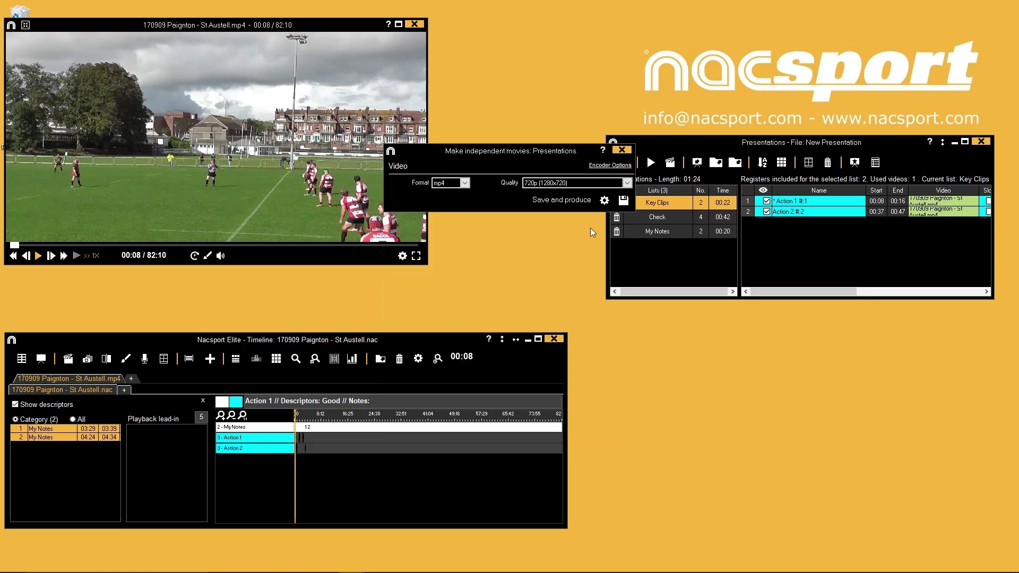
left_click(626, 202)
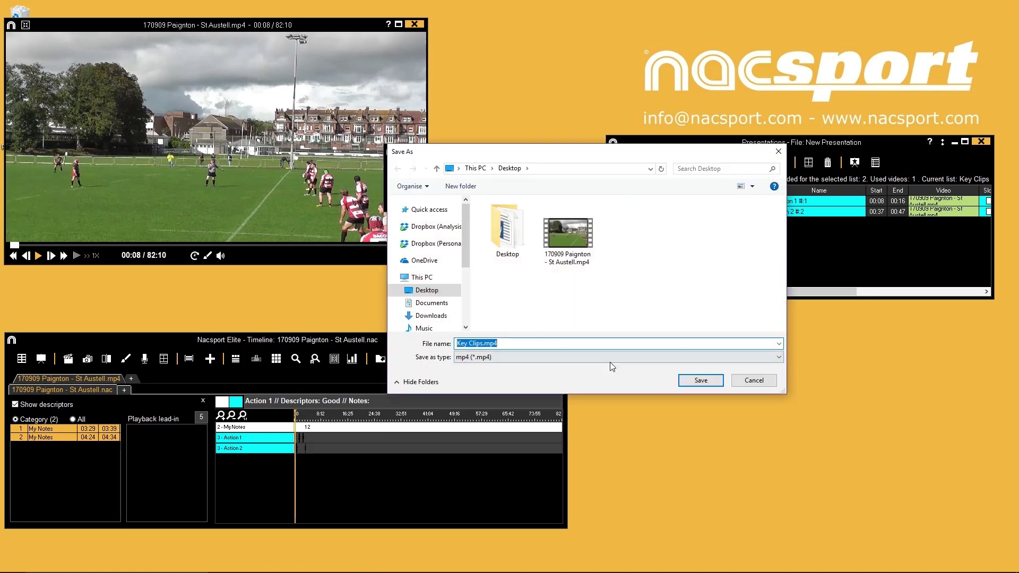
left_click(692, 382)
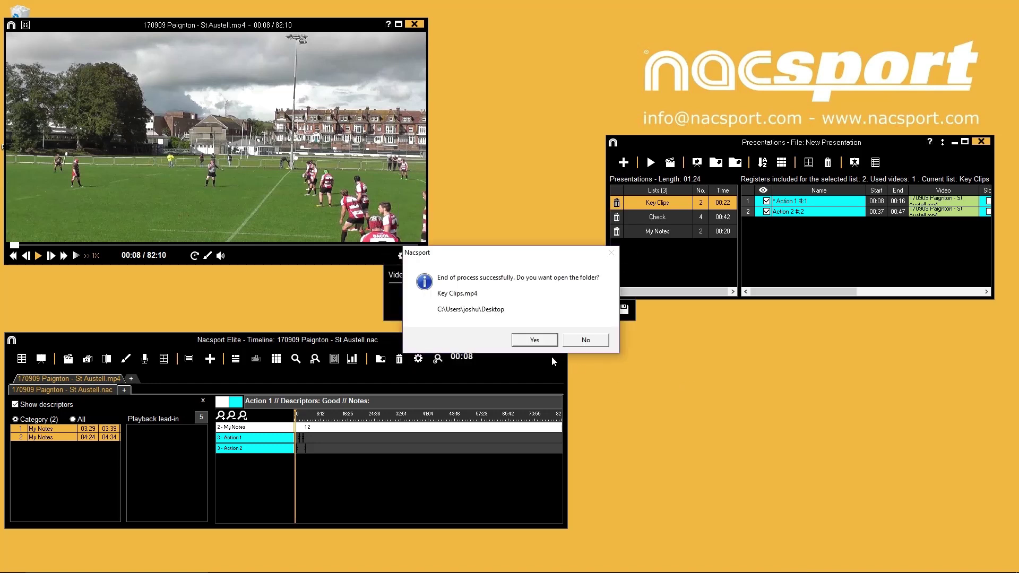
- Play the exported Key Clips.mp4 from its Desktop folder to check it, then close it
left_click(523, 340)
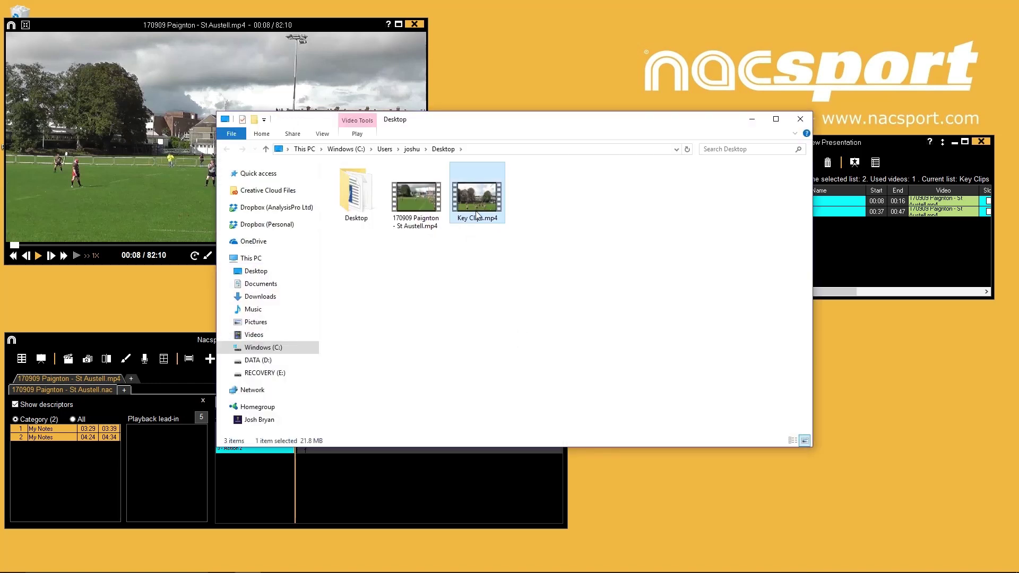
double_click(477, 214)
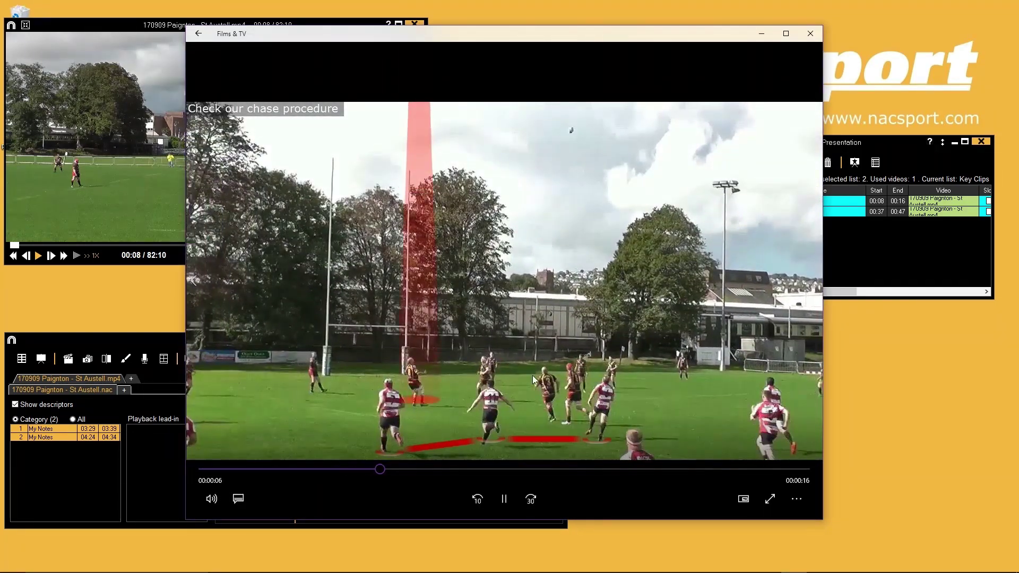
left_click(811, 33)
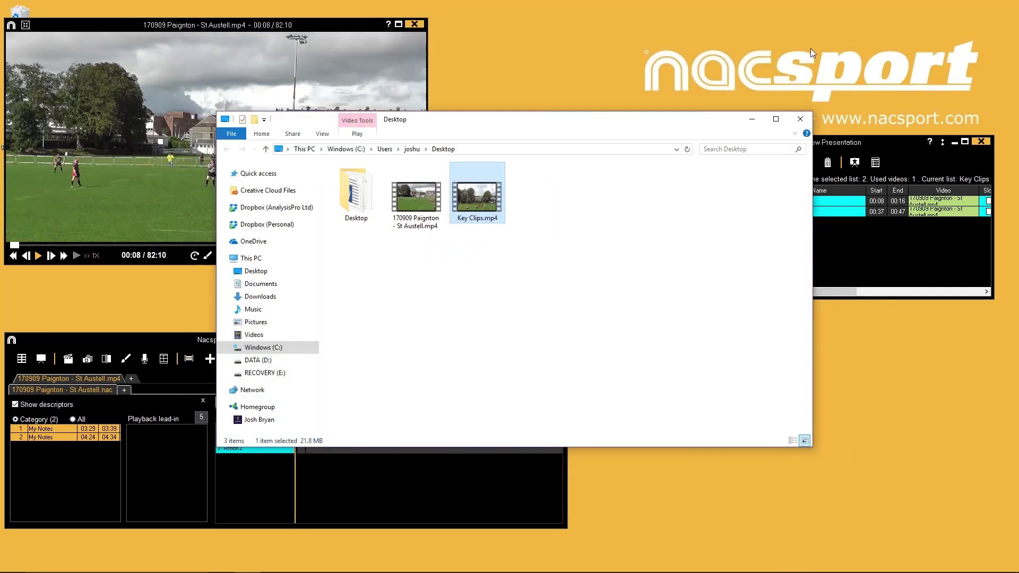
left_click(800, 117)
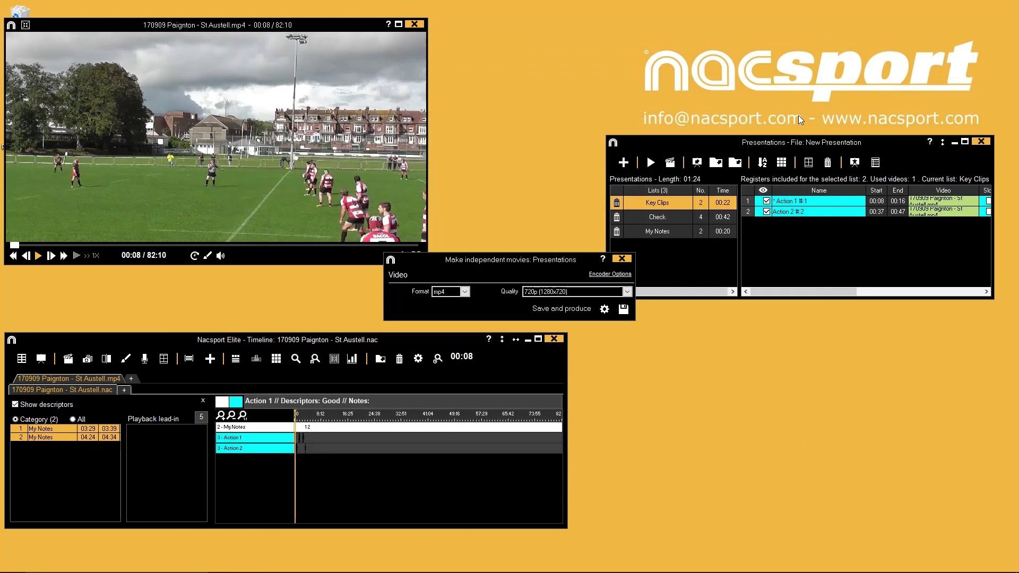
- Close the movie export dialog and the presentation, player and timeline windows, and open My Analysis
left_click(626, 259)
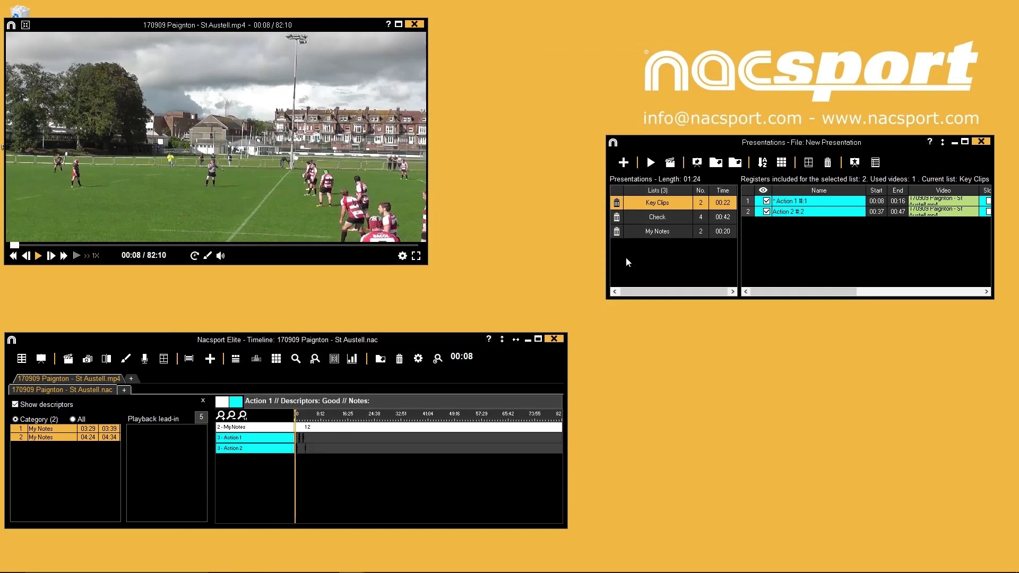
left_click(554, 339)
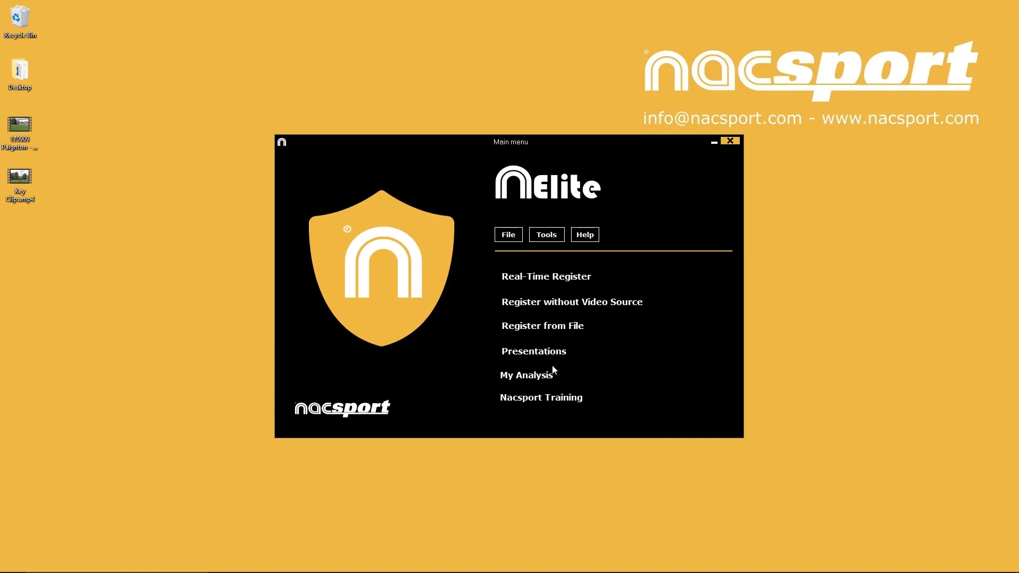
left_click(546, 377)
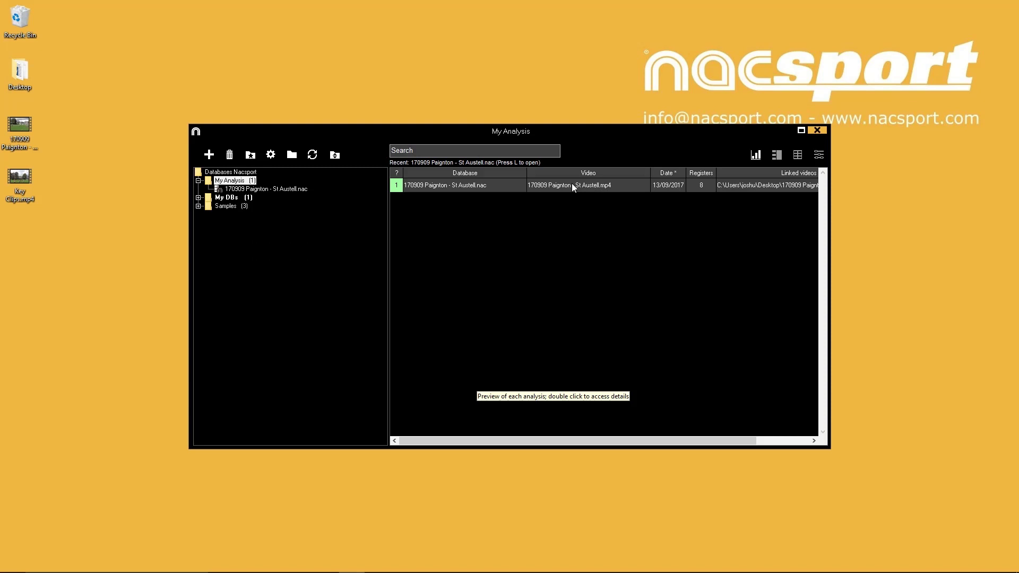
- Select the 170909 Paignton - St Austell.nac analysis and preview its events and video
left_click(546, 186)
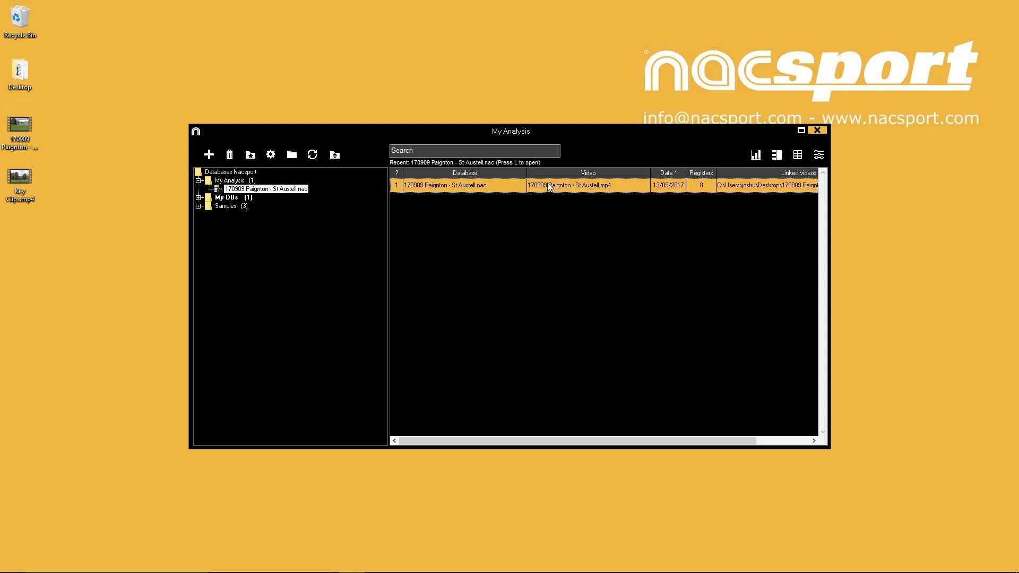
left_click(775, 154)
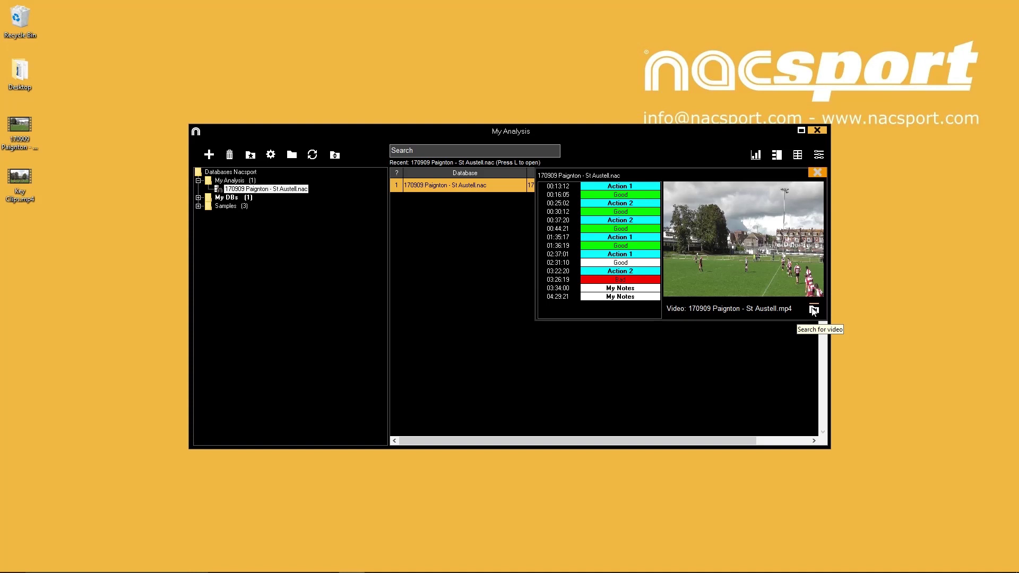
left_click(812, 175)
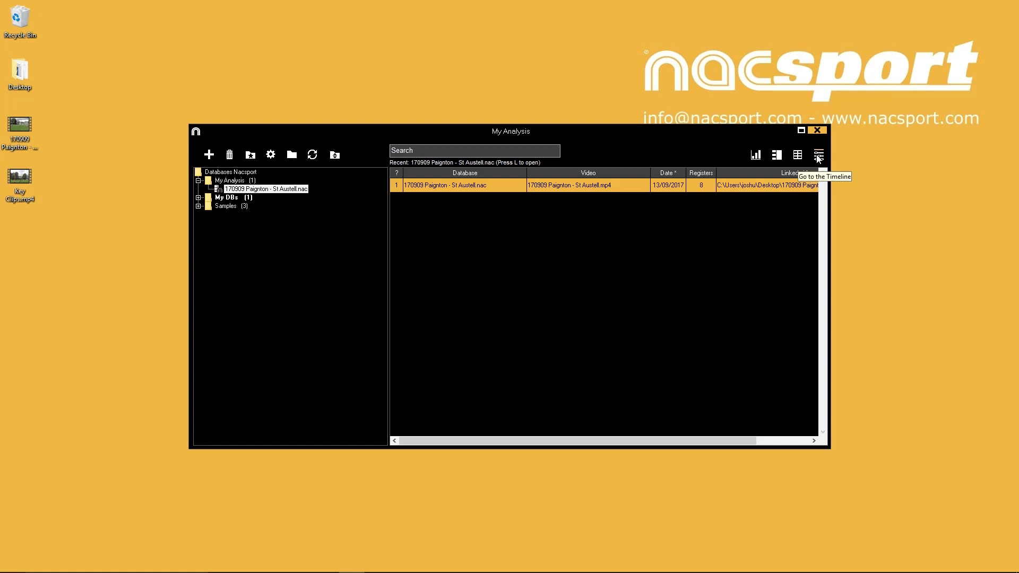
left_click(819, 156)
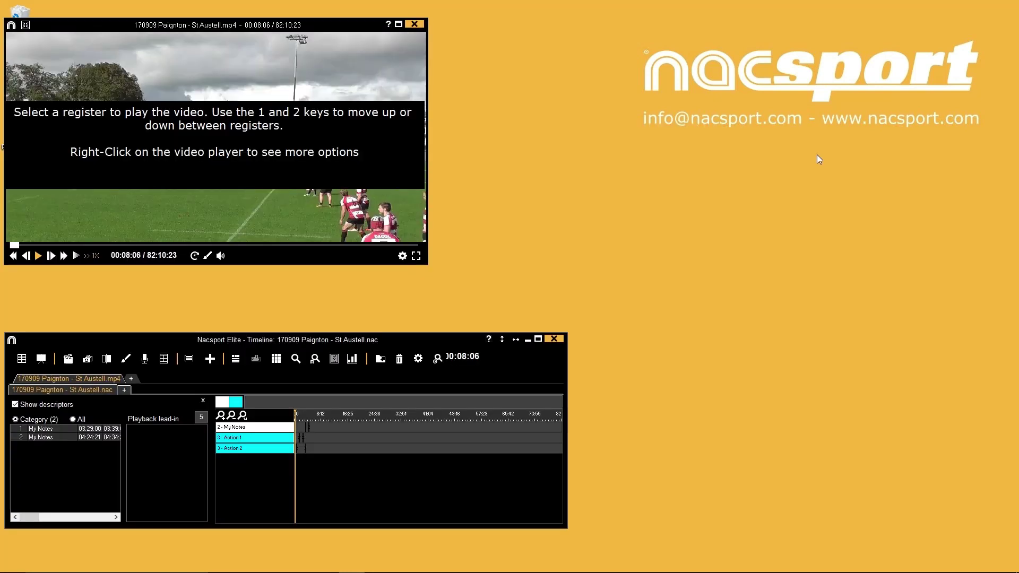